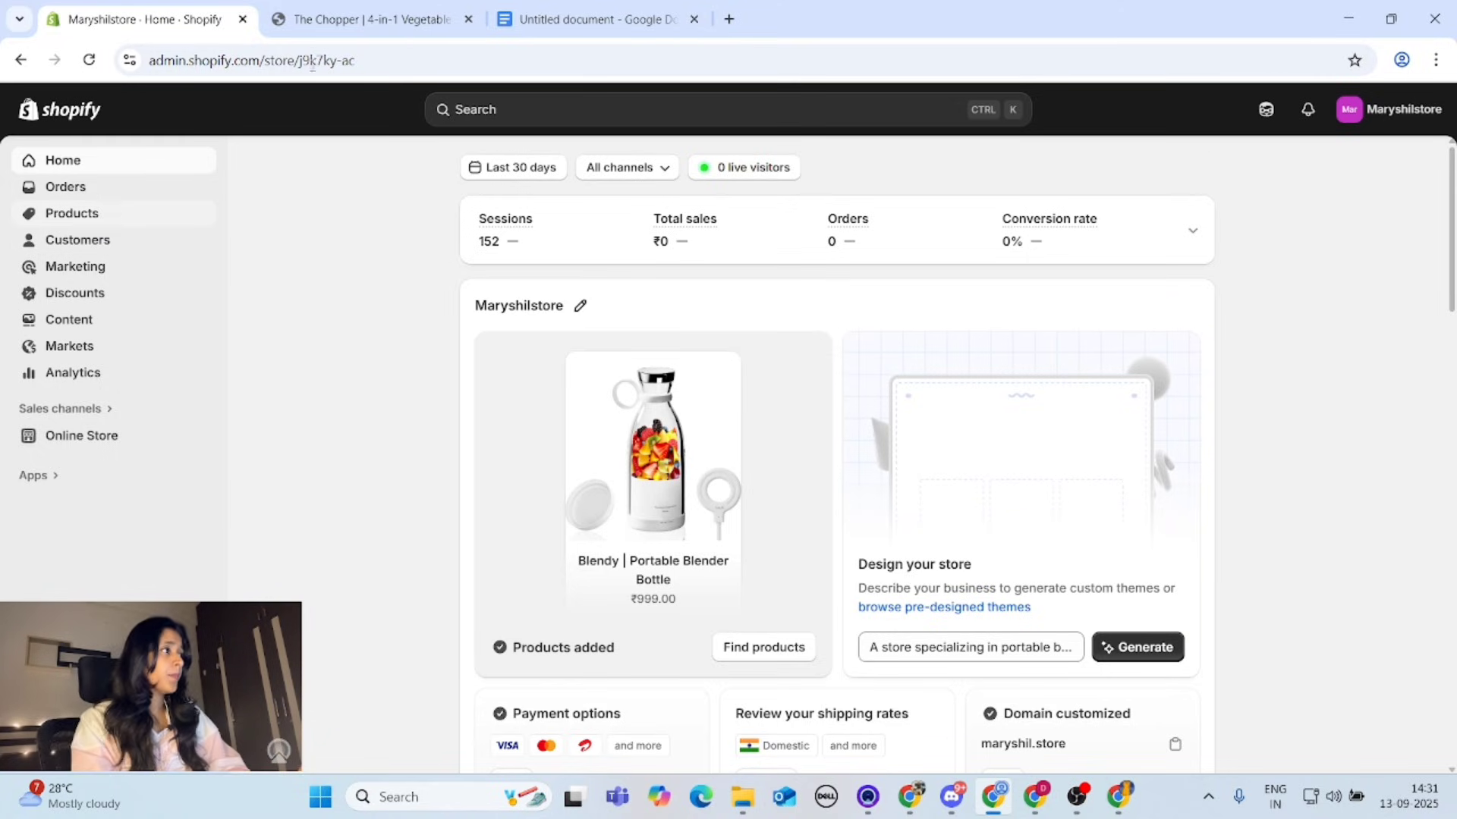
Check the availability and purchase options of The Chopper on its storefront page
click(377, 21)
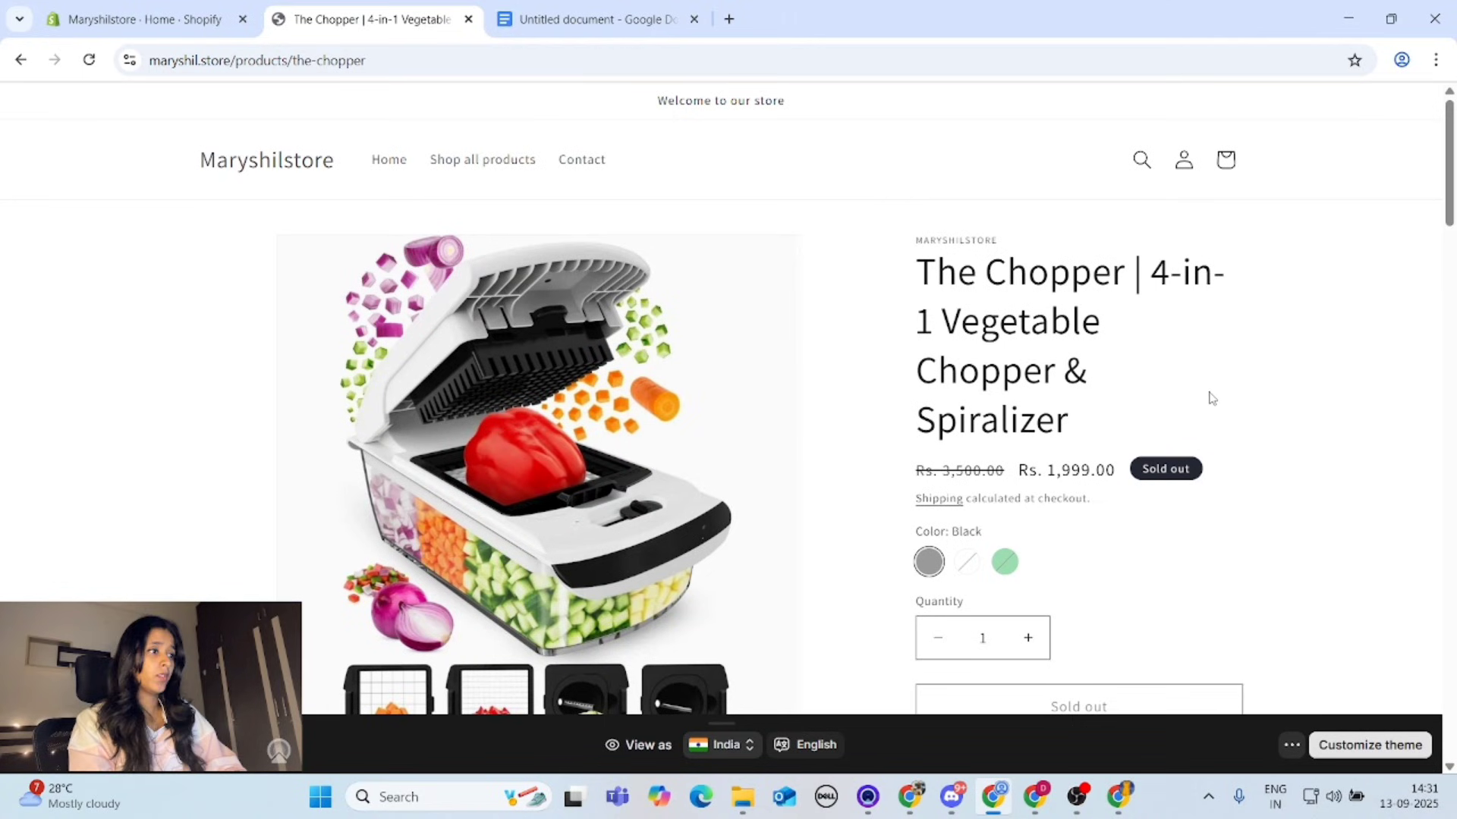
scroll(1047, 592, down, 4)
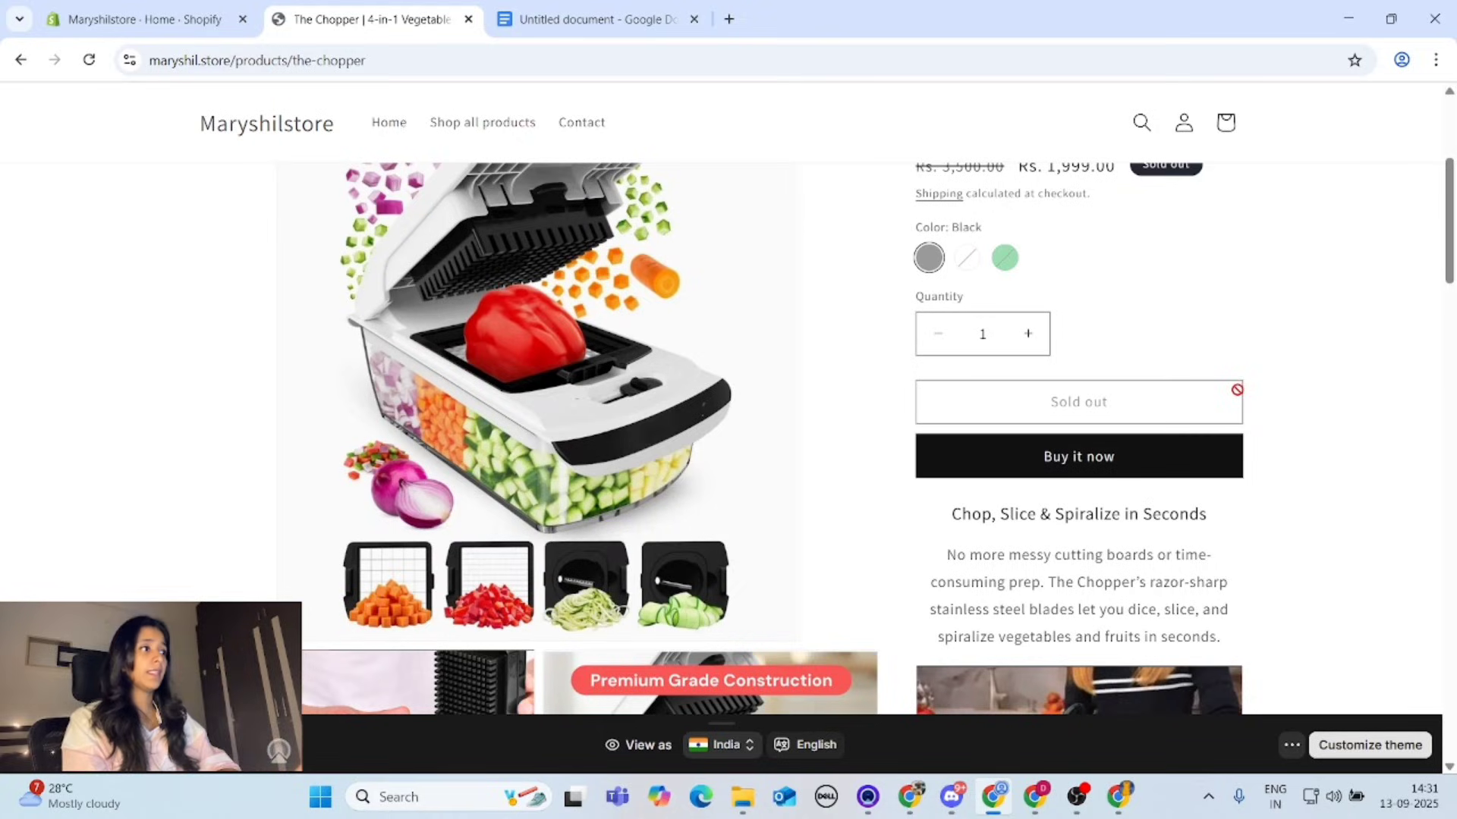
scroll(819, 332, up, 4)
Open the Black, White and Green variants of The Chopper from the store's inventory for bulk editing
click(152, 20)
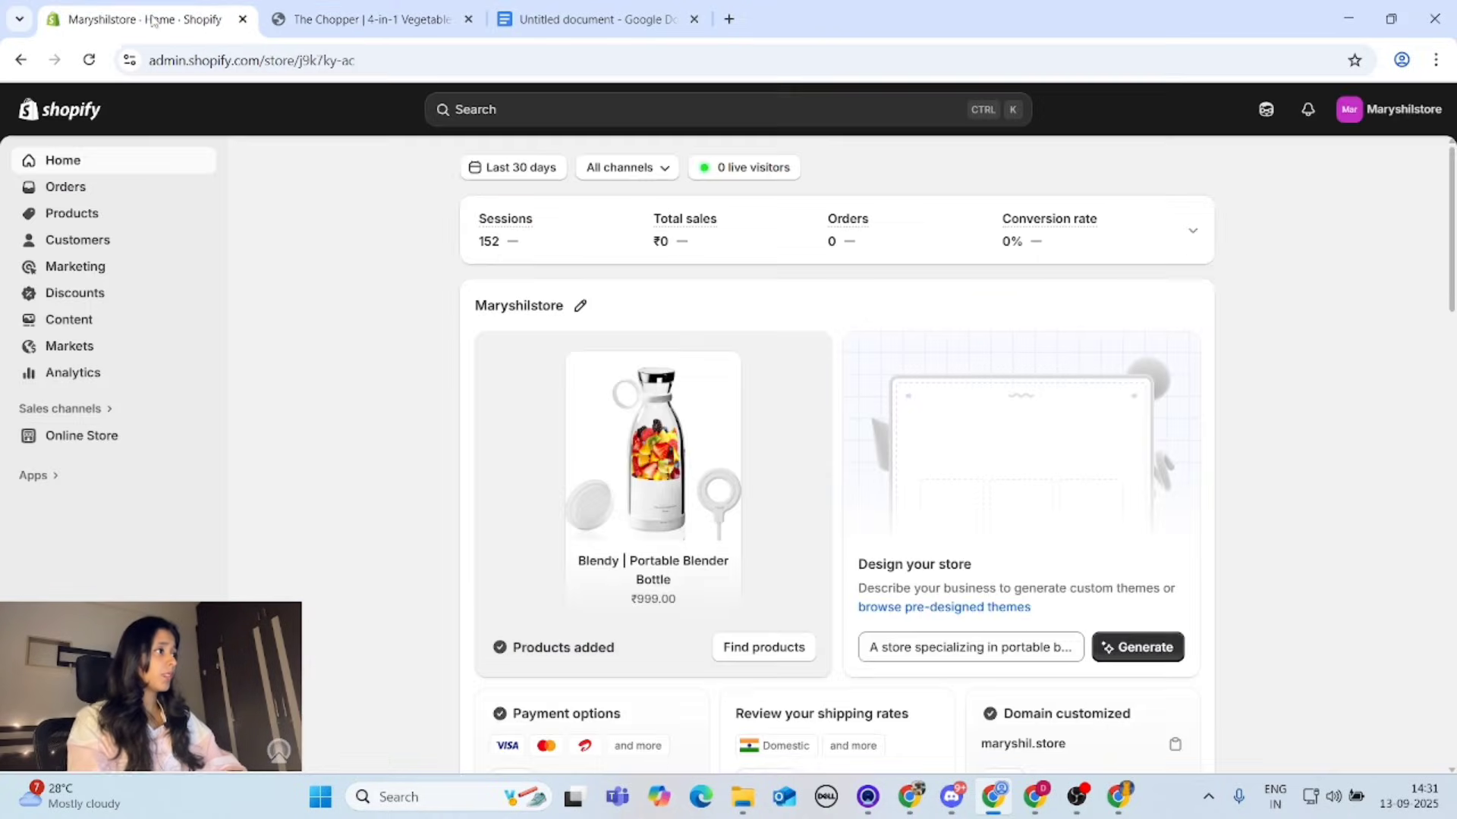
click(91, 213)
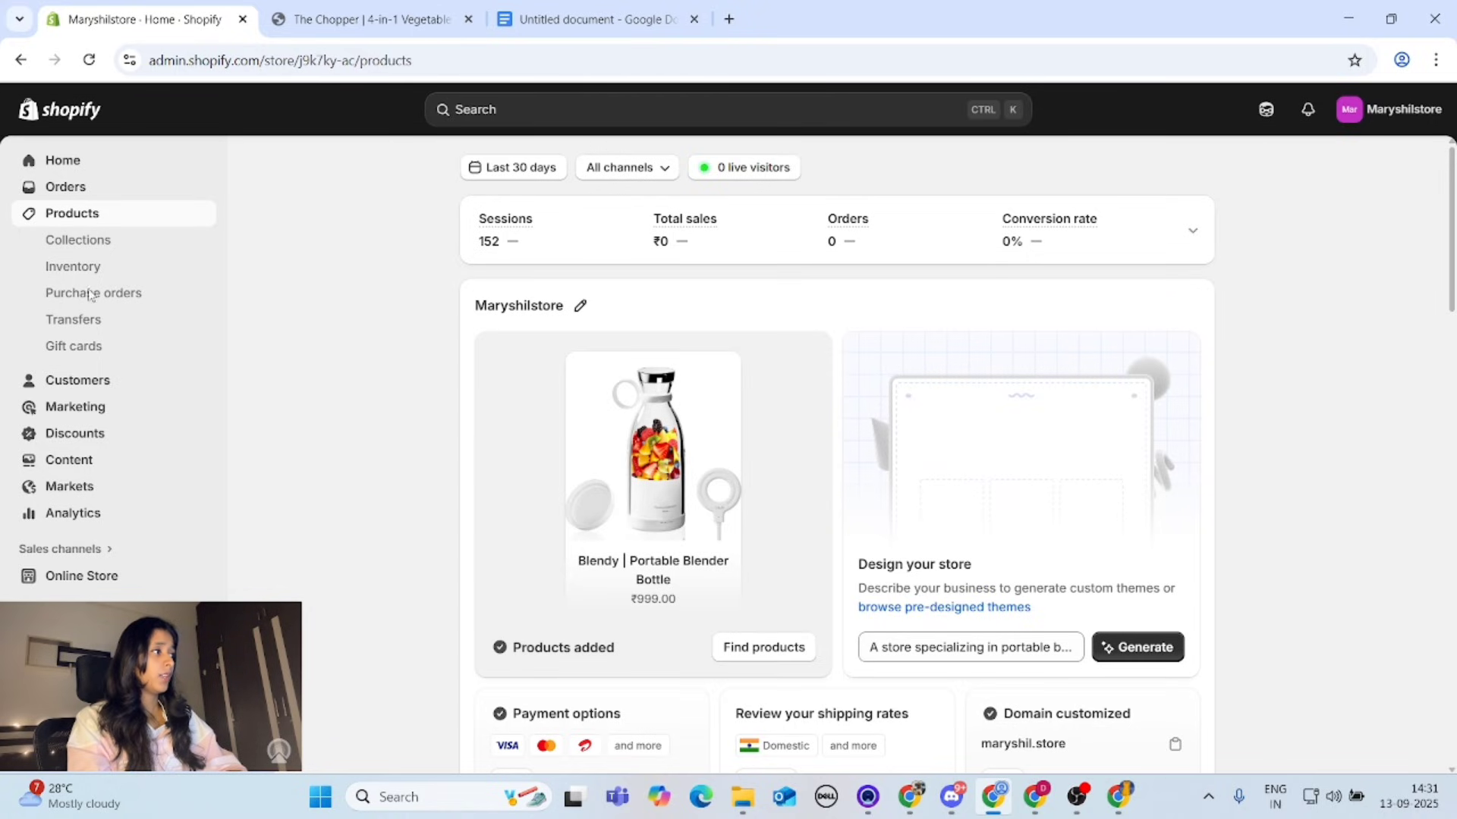
click(85, 270)
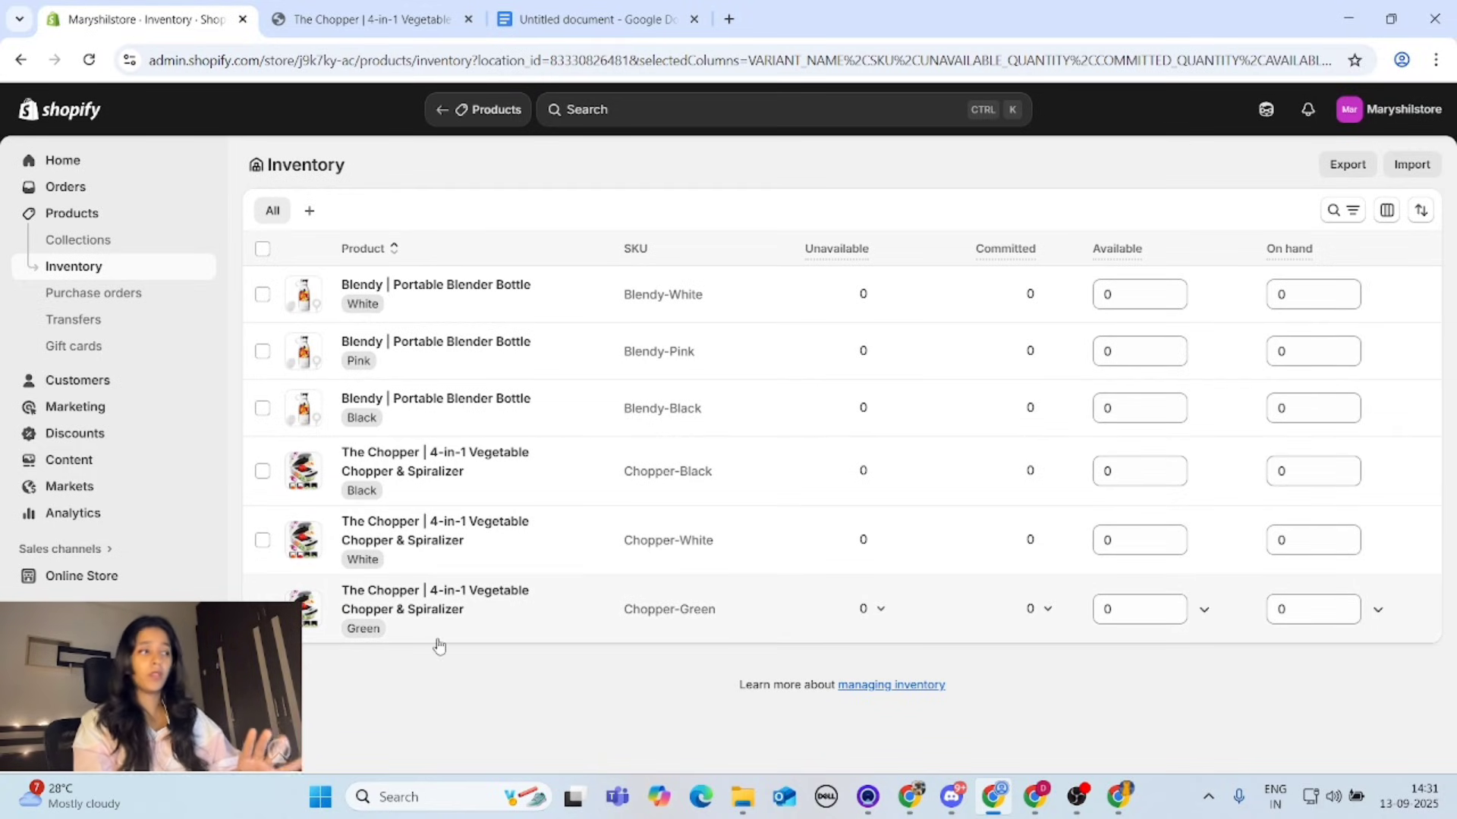
click(262, 471)
click(262, 547)
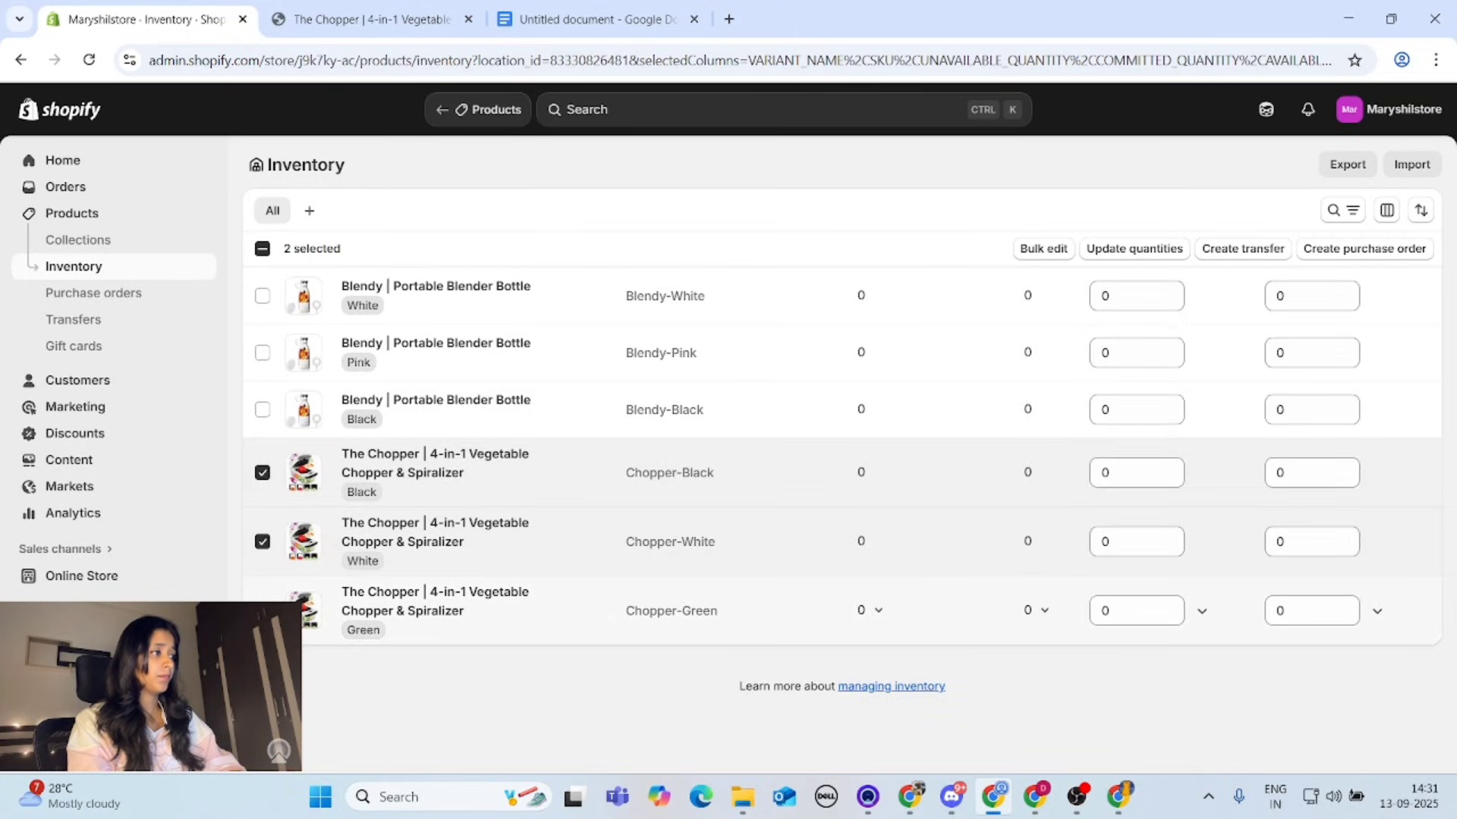
click(261, 611)
click(1046, 252)
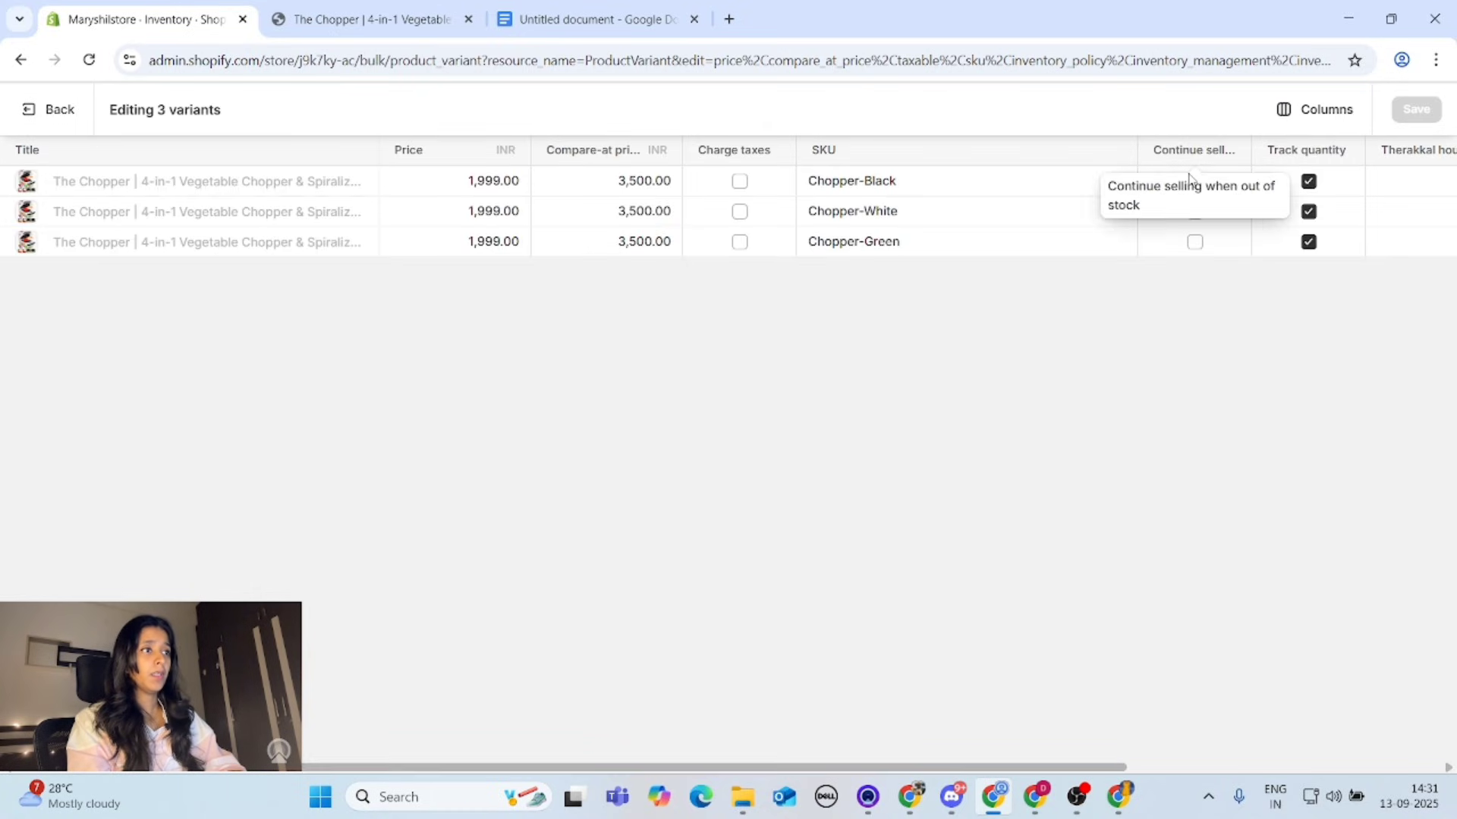
Allow all three Chopper variants to continue selling when out of stock, save, and return to the inventory
click(1195, 241)
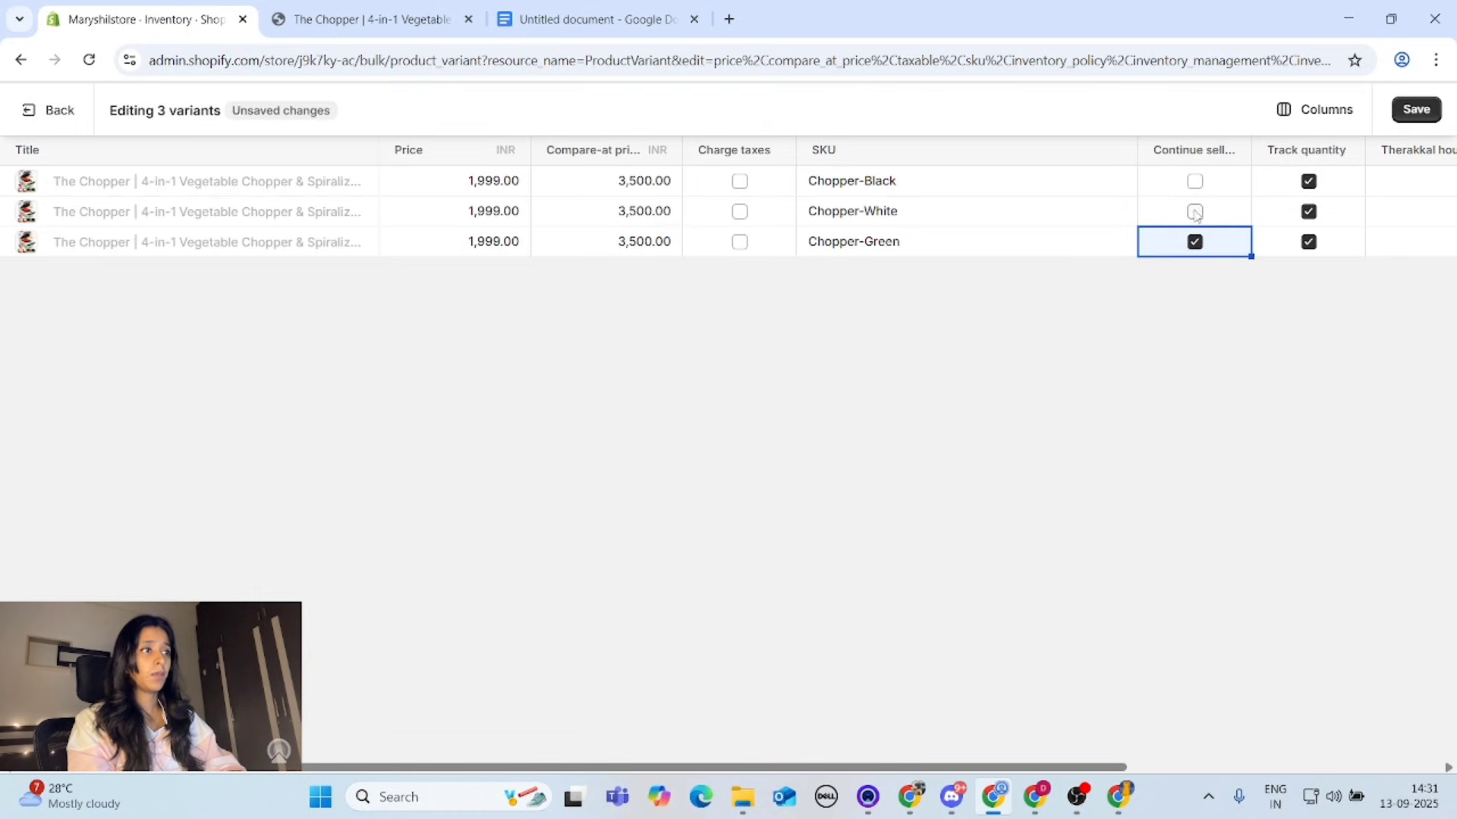
click(1194, 212)
click(1195, 180)
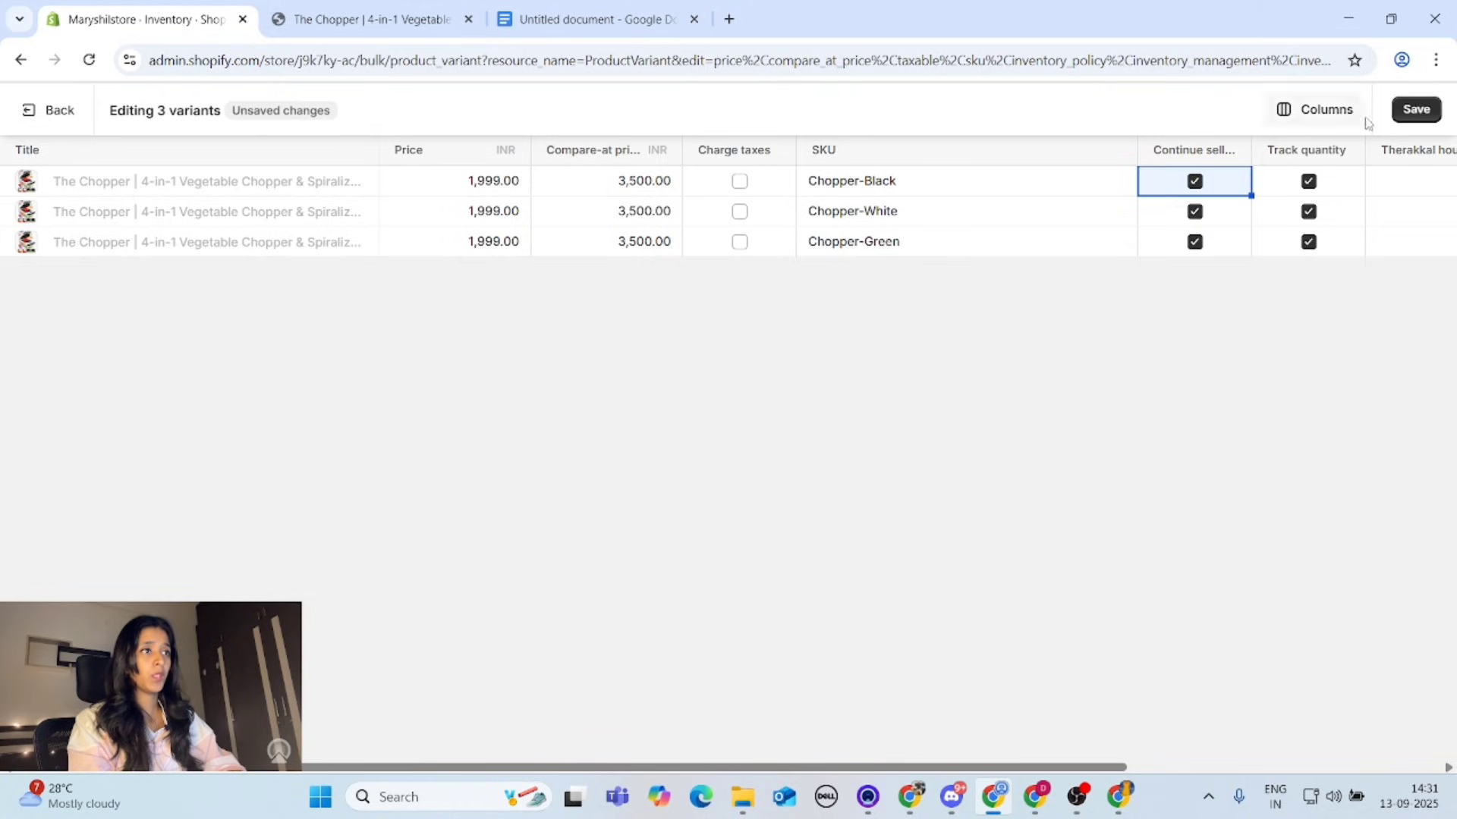
click(1415, 111)
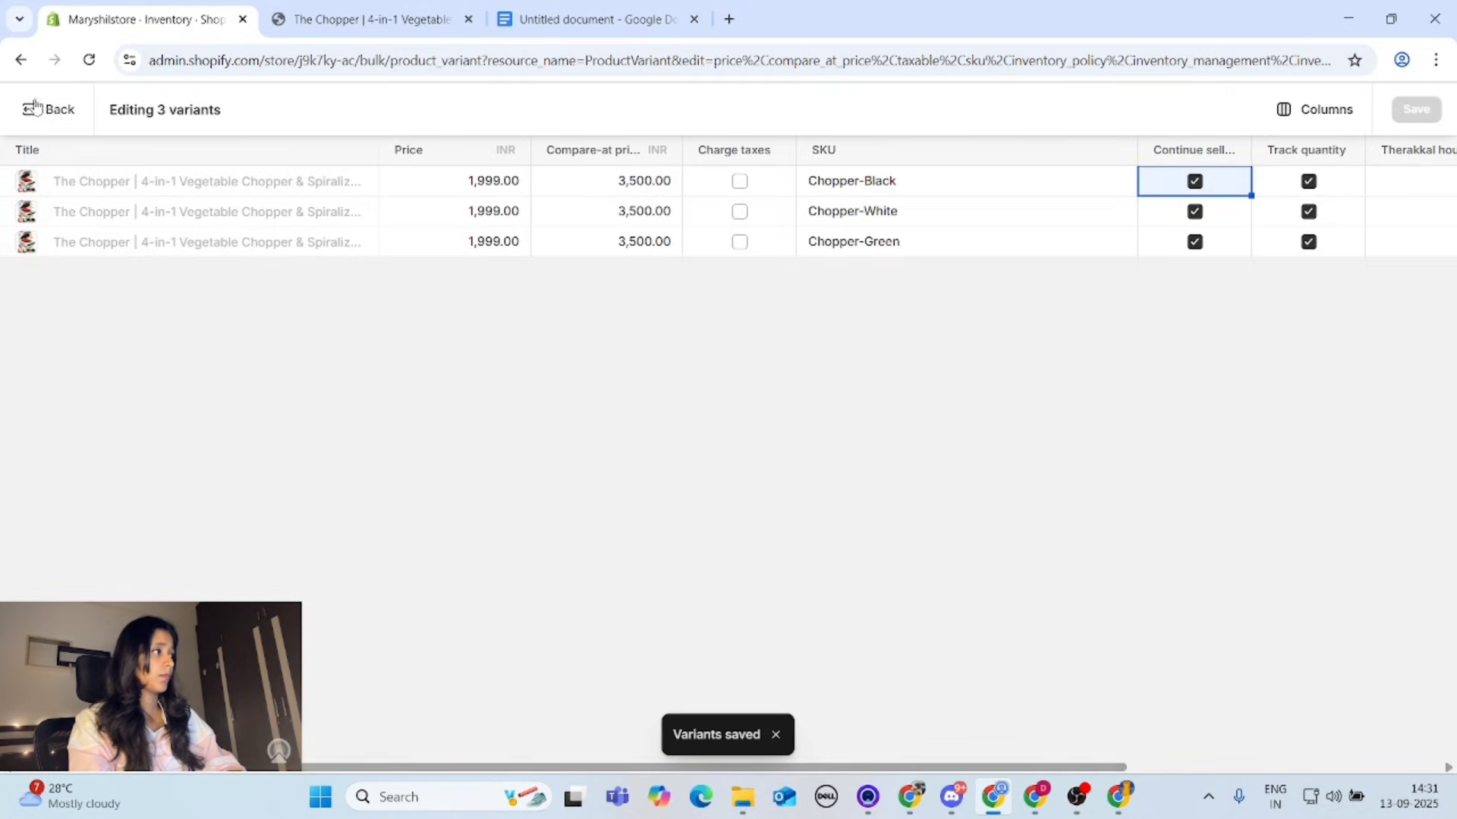
click(35, 111)
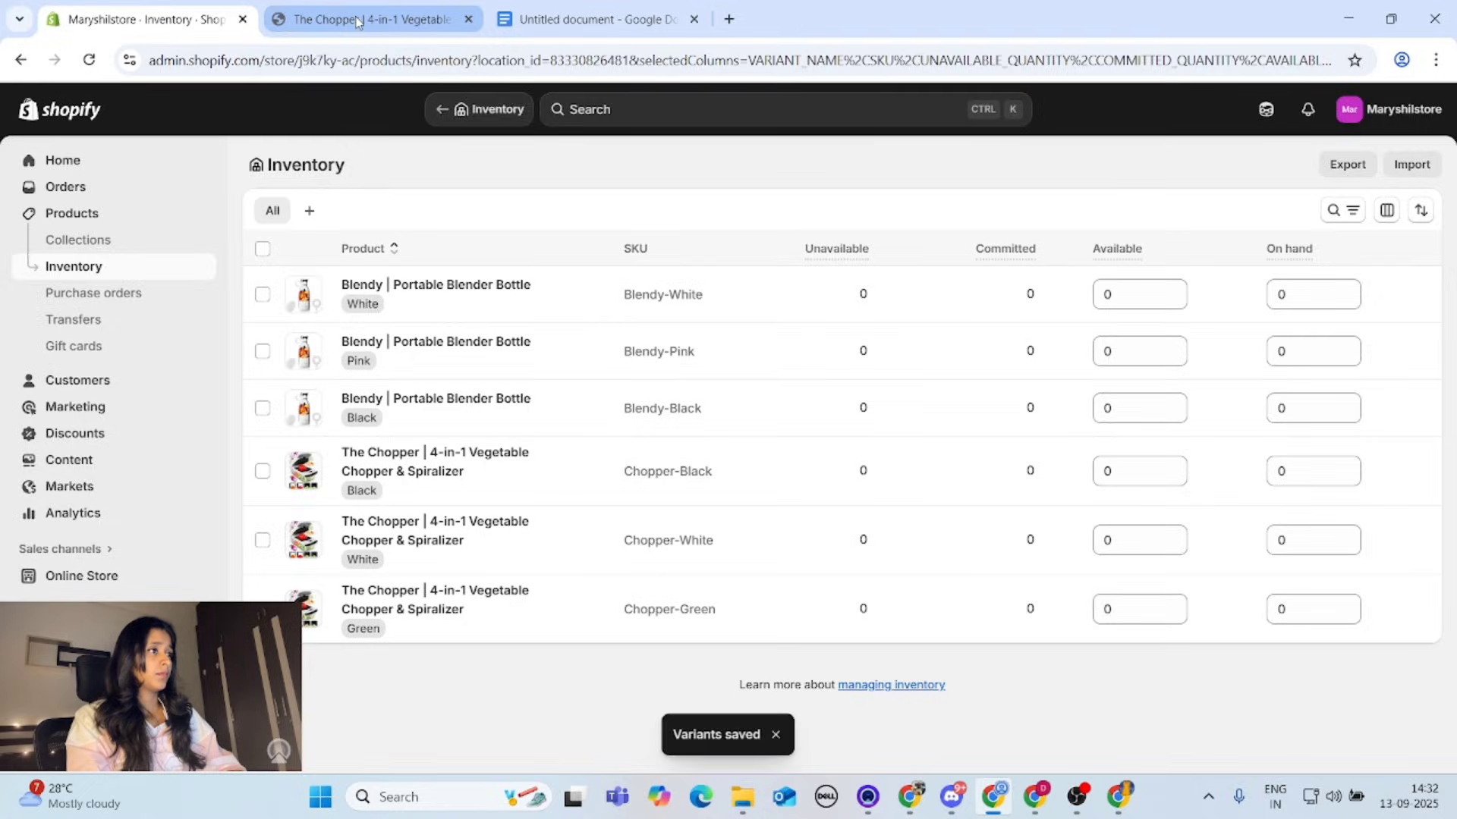
Reload the storefront page of The Chopper and check whether it can be purchased
click(359, 20)
click(89, 61)
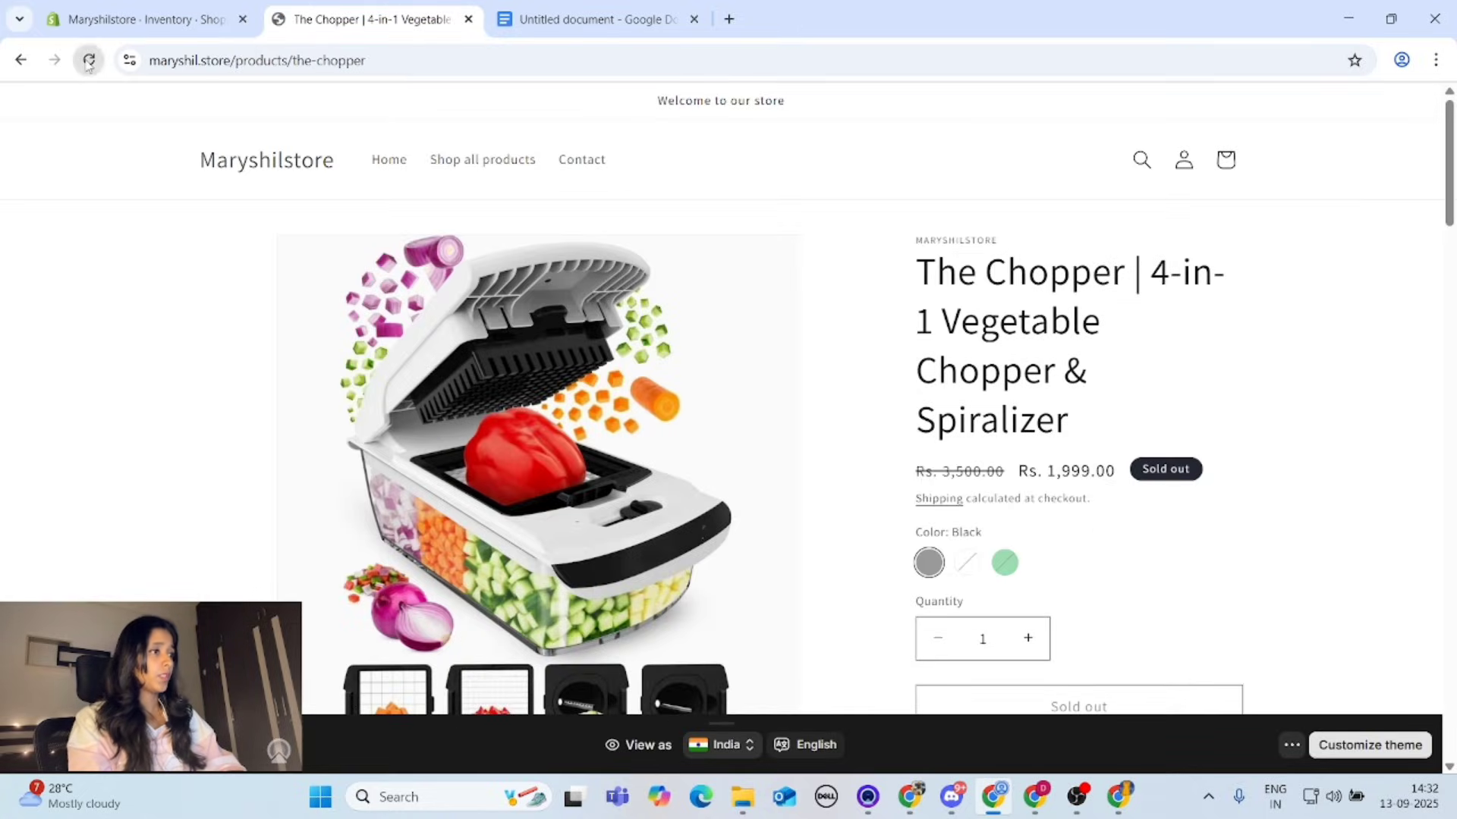
scroll(1105, 372, down, 3)
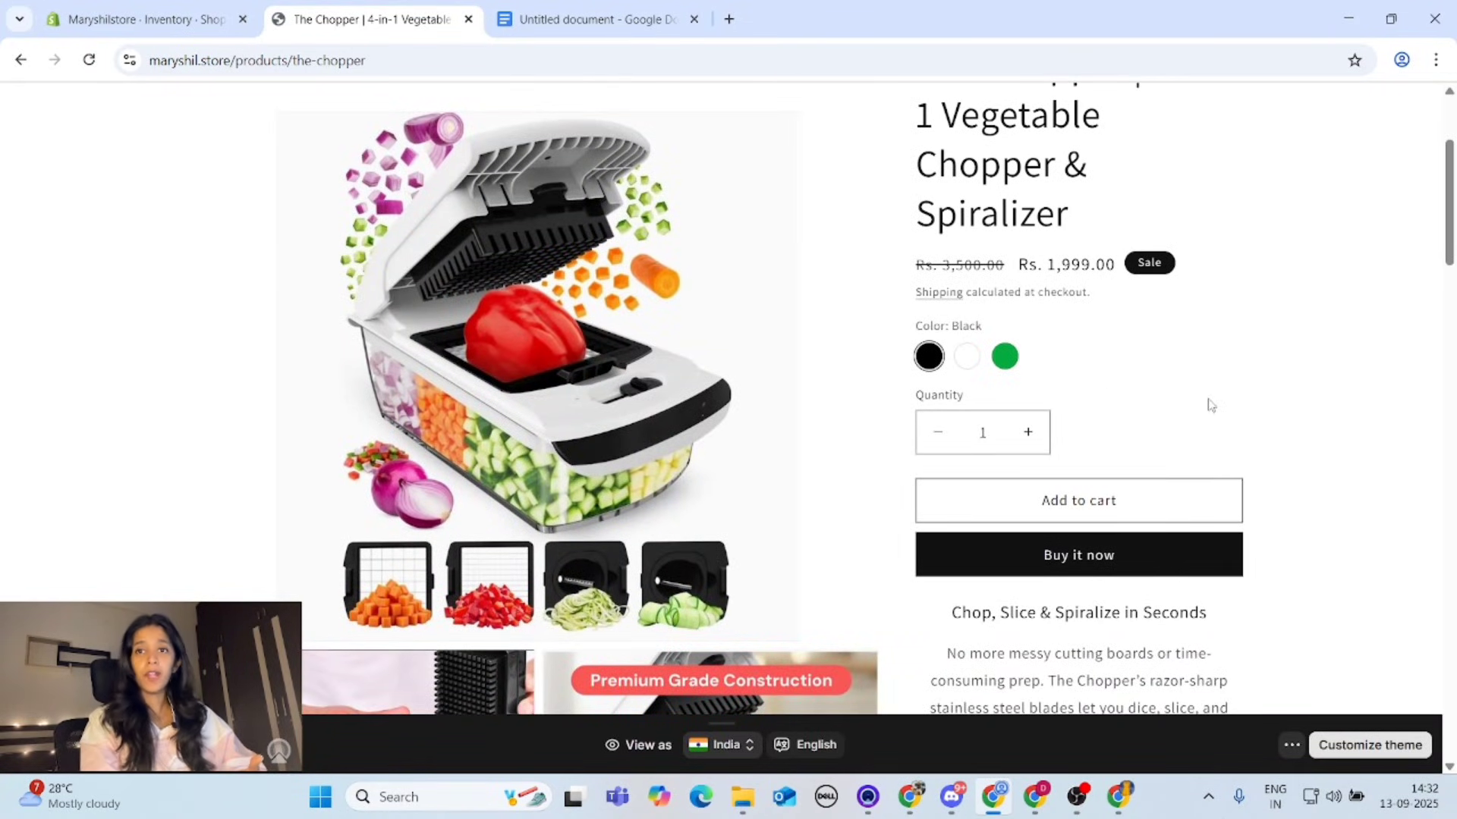
Start a new amount-off-order discount in the store admin, using the discount code method
click(139, 19)
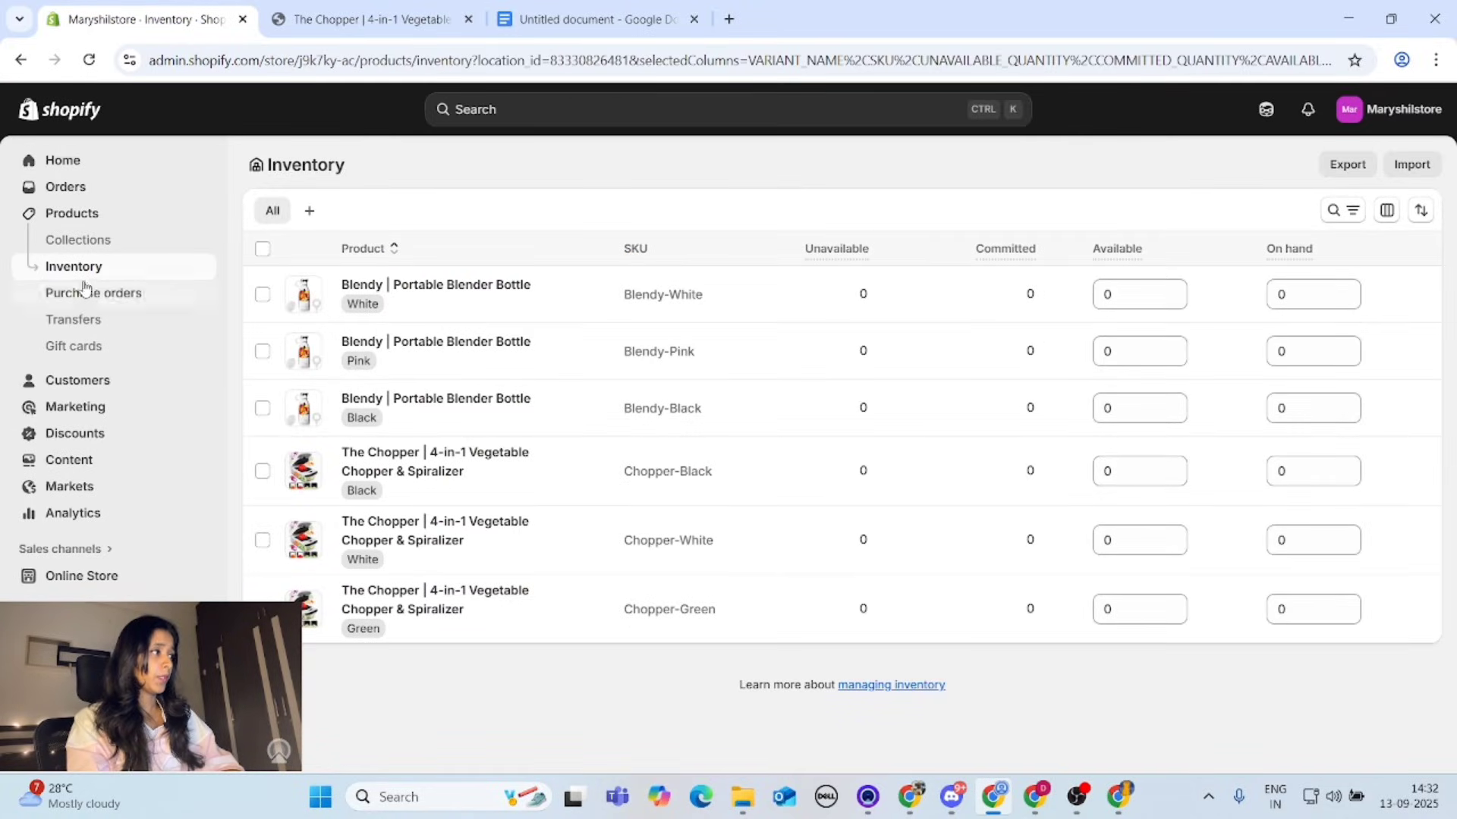
click(94, 440)
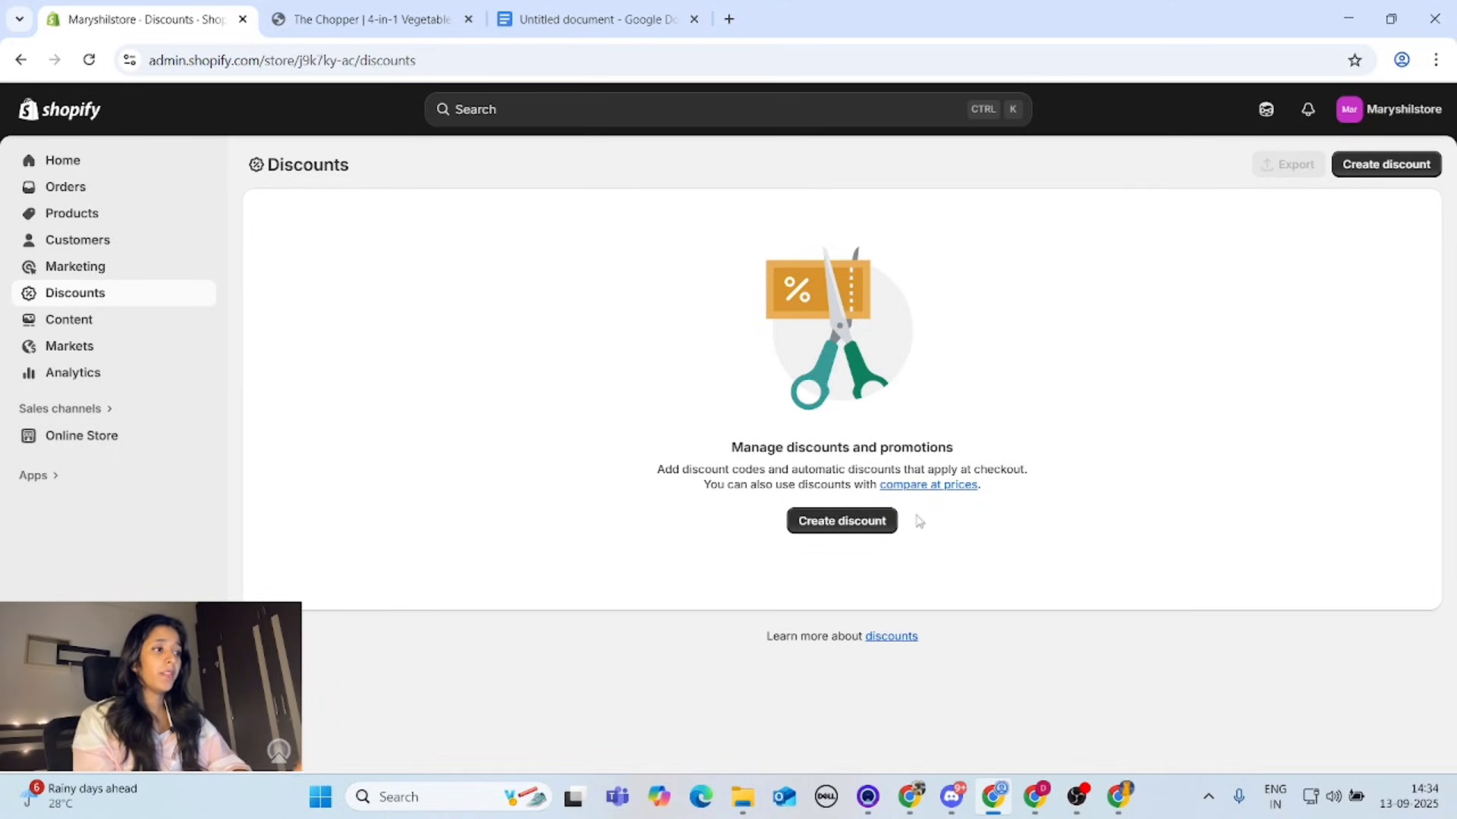
click(852, 529)
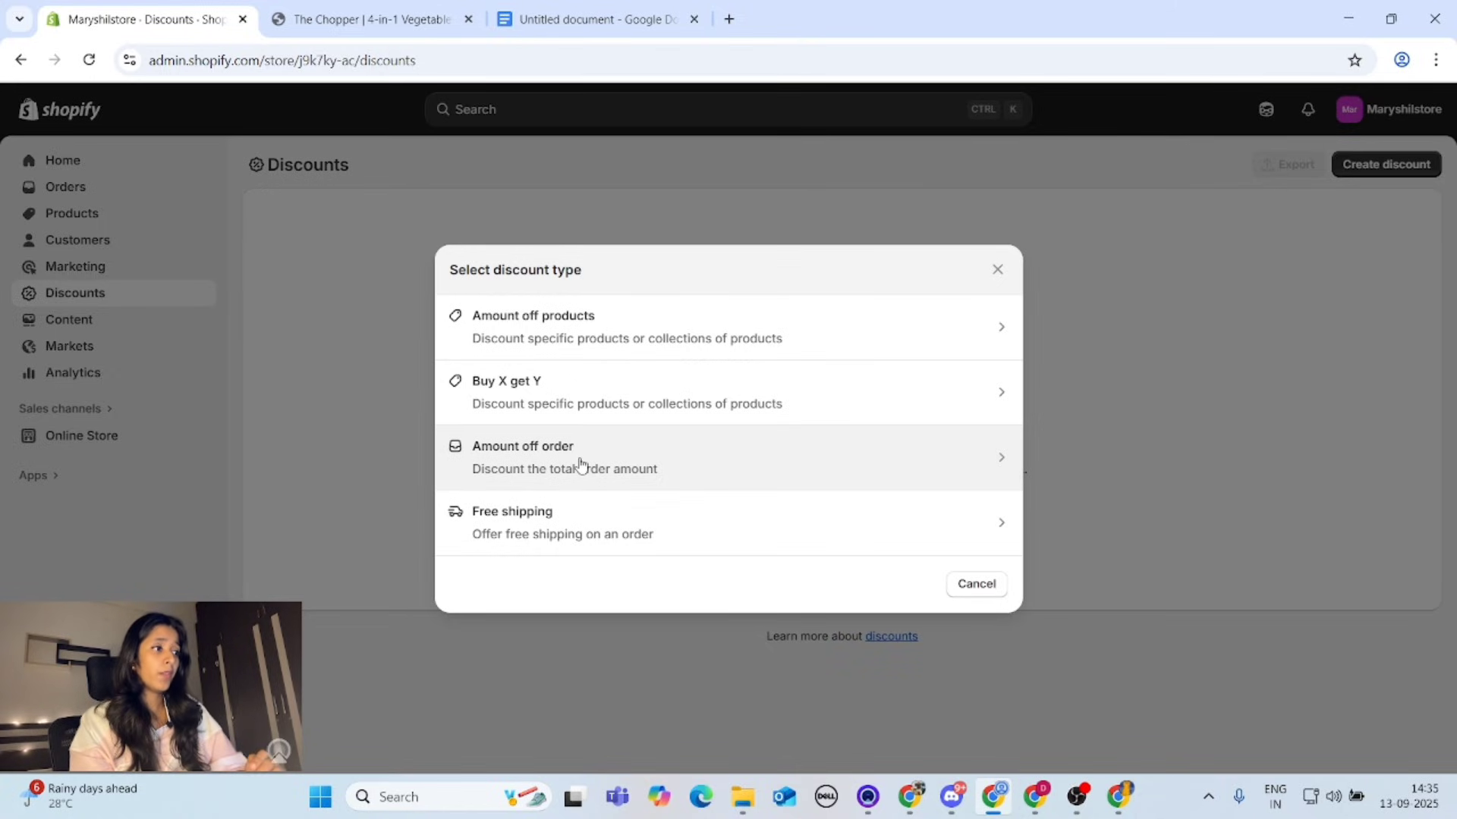
click(717, 463)
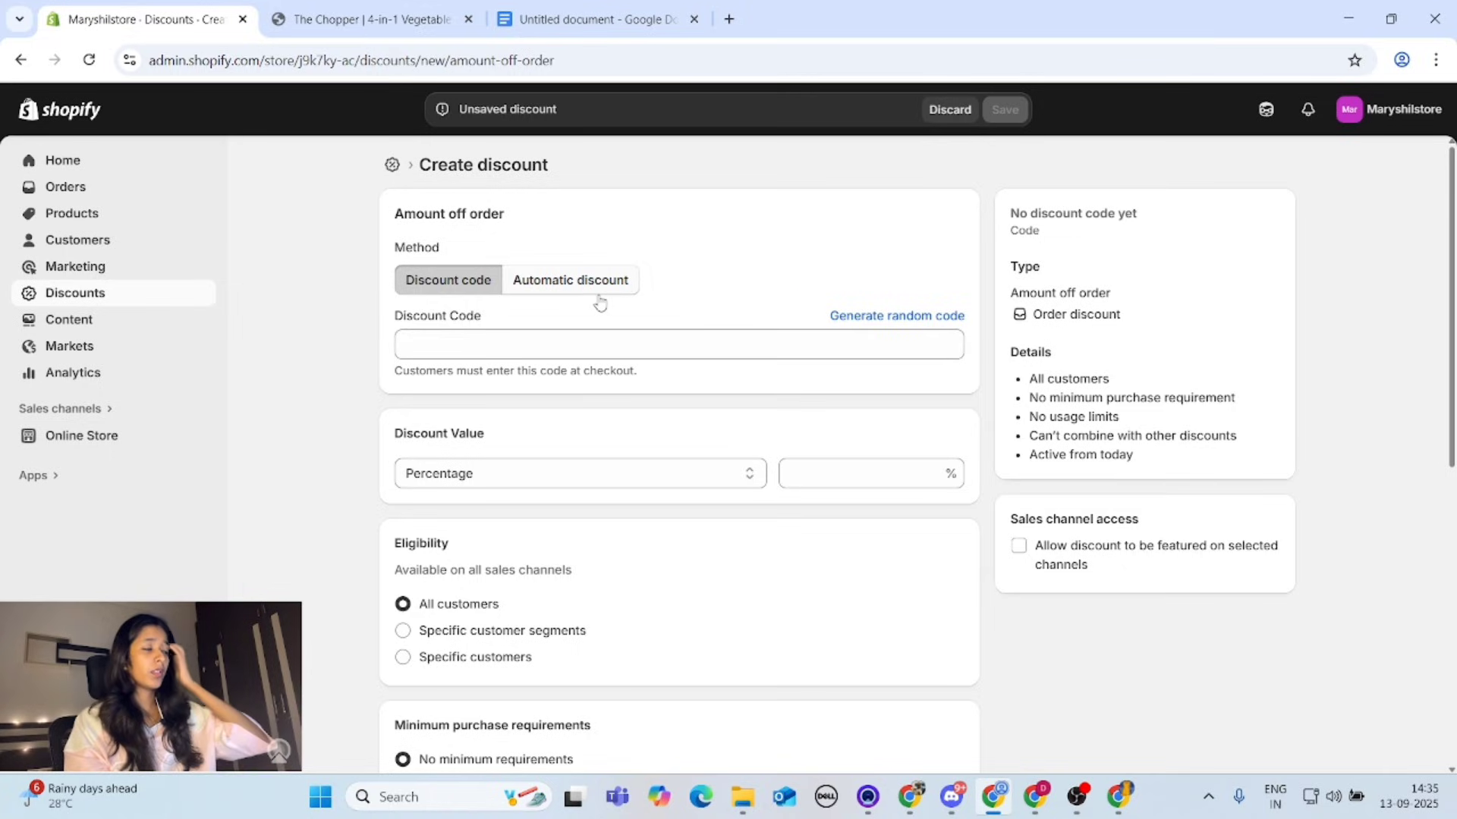
click(465, 279)
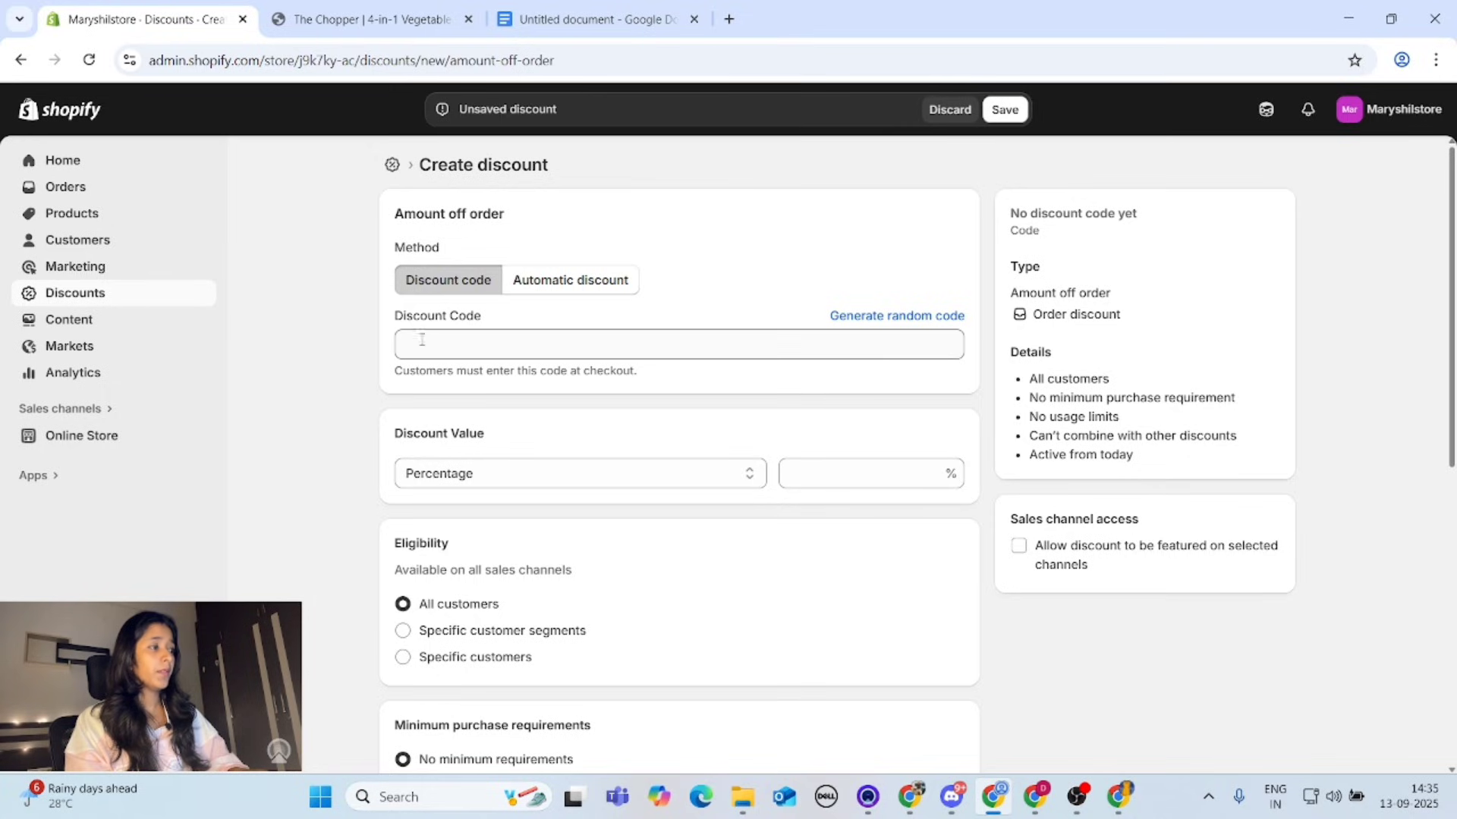
Set the discount code to HELLO with a percentage value of 10%
click(493, 346)
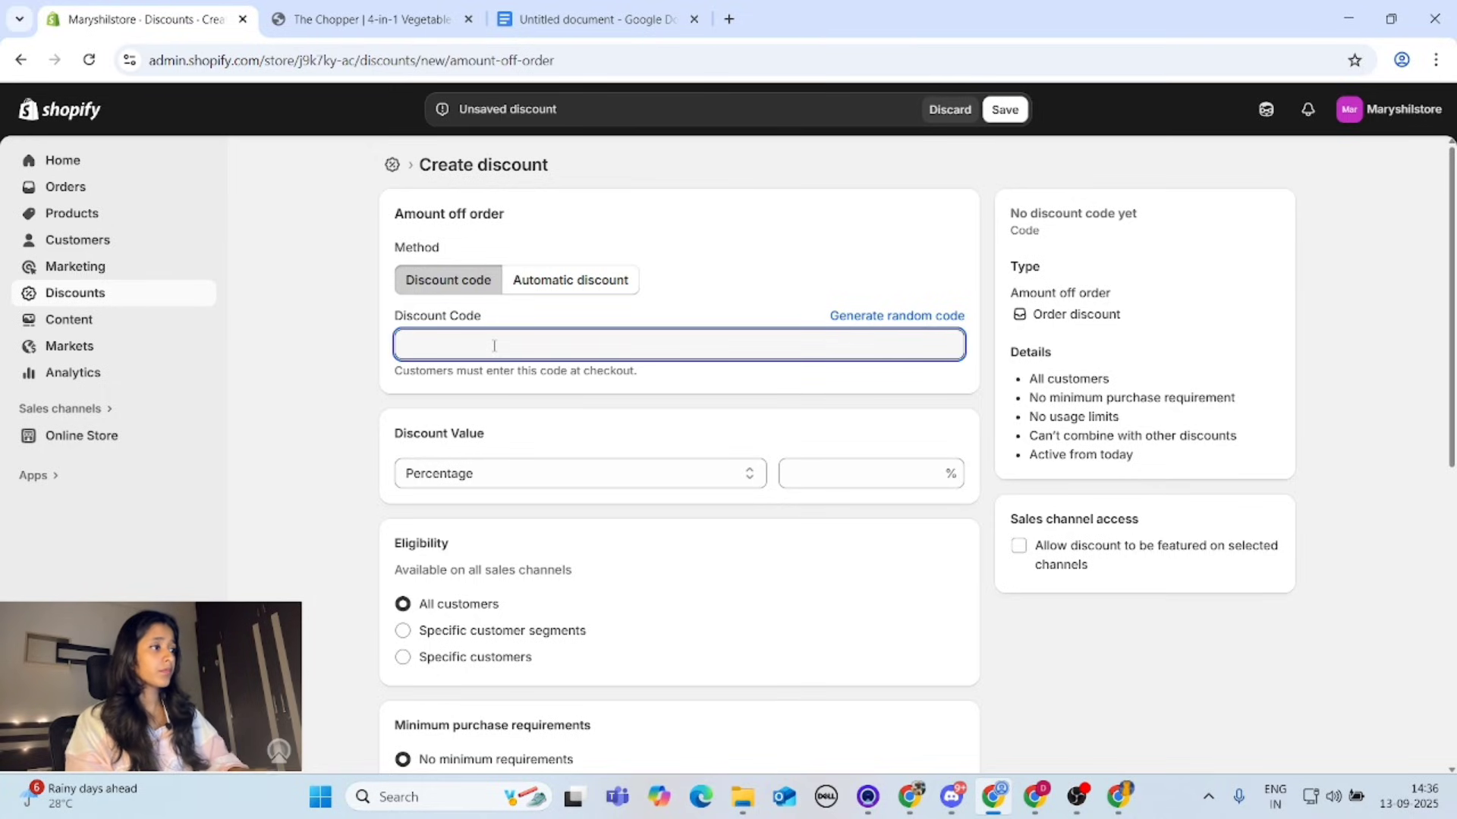
text(HELLO)
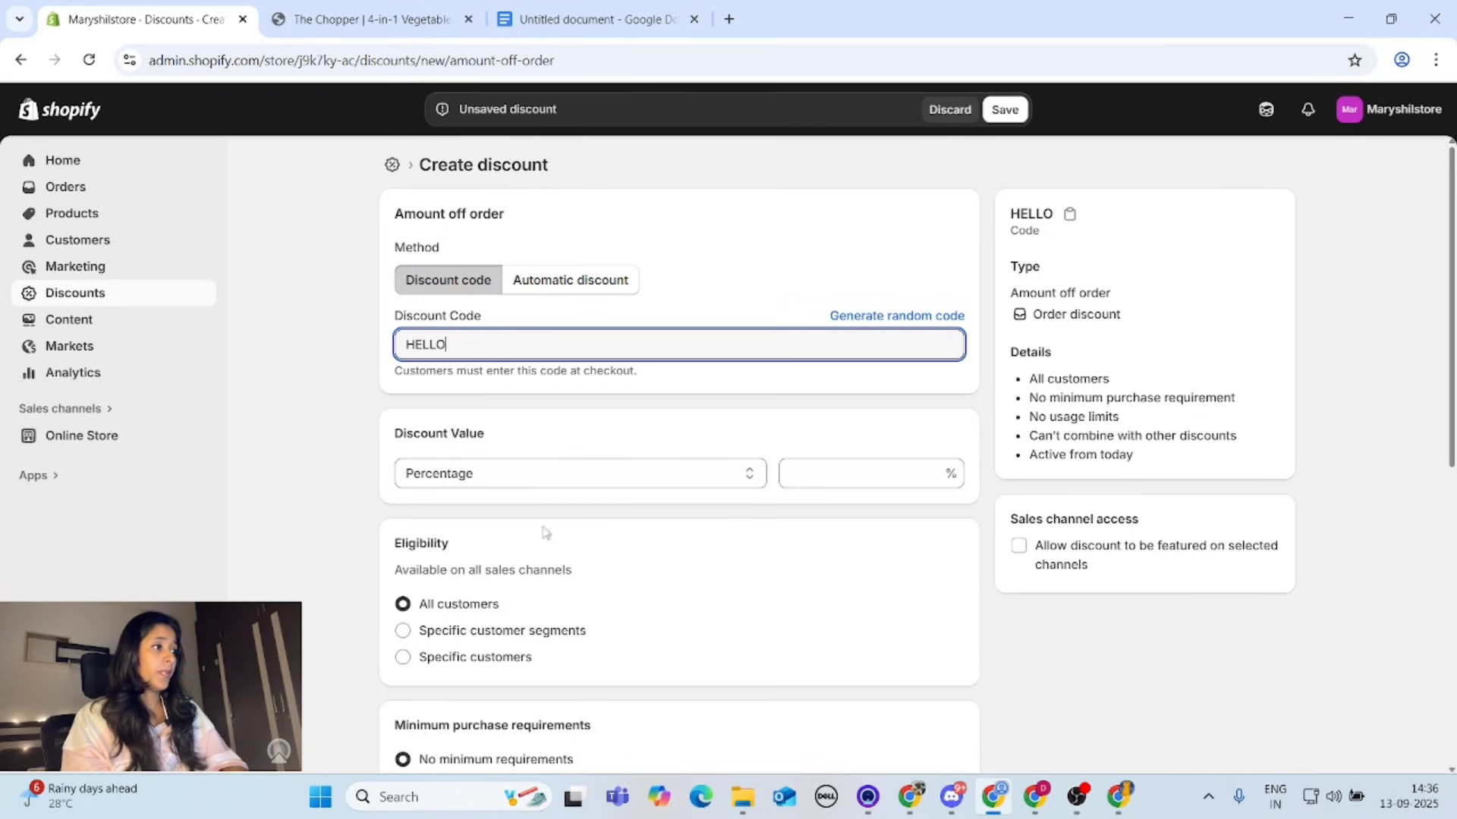
click(576, 481)
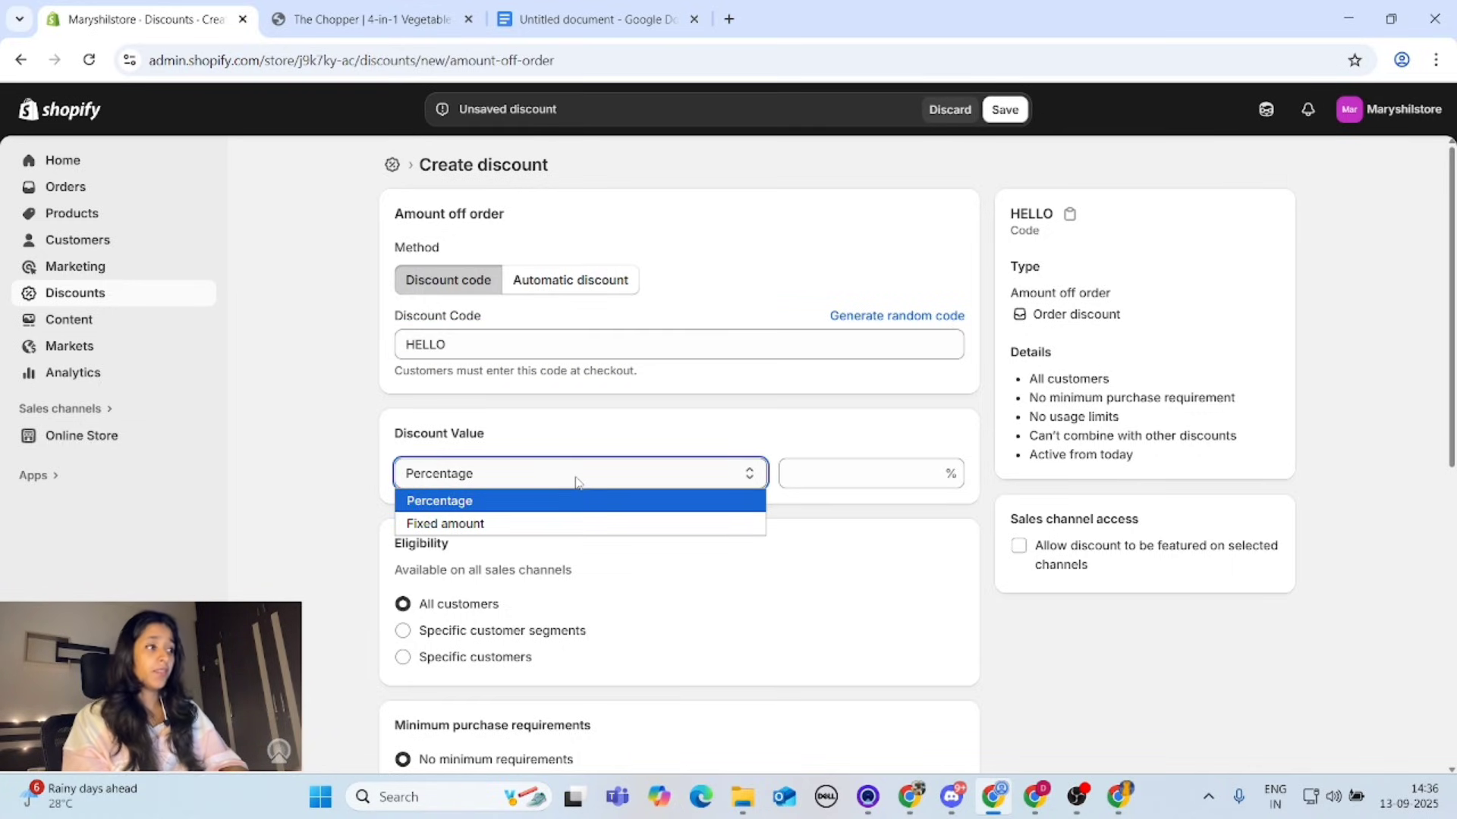
click(575, 480)
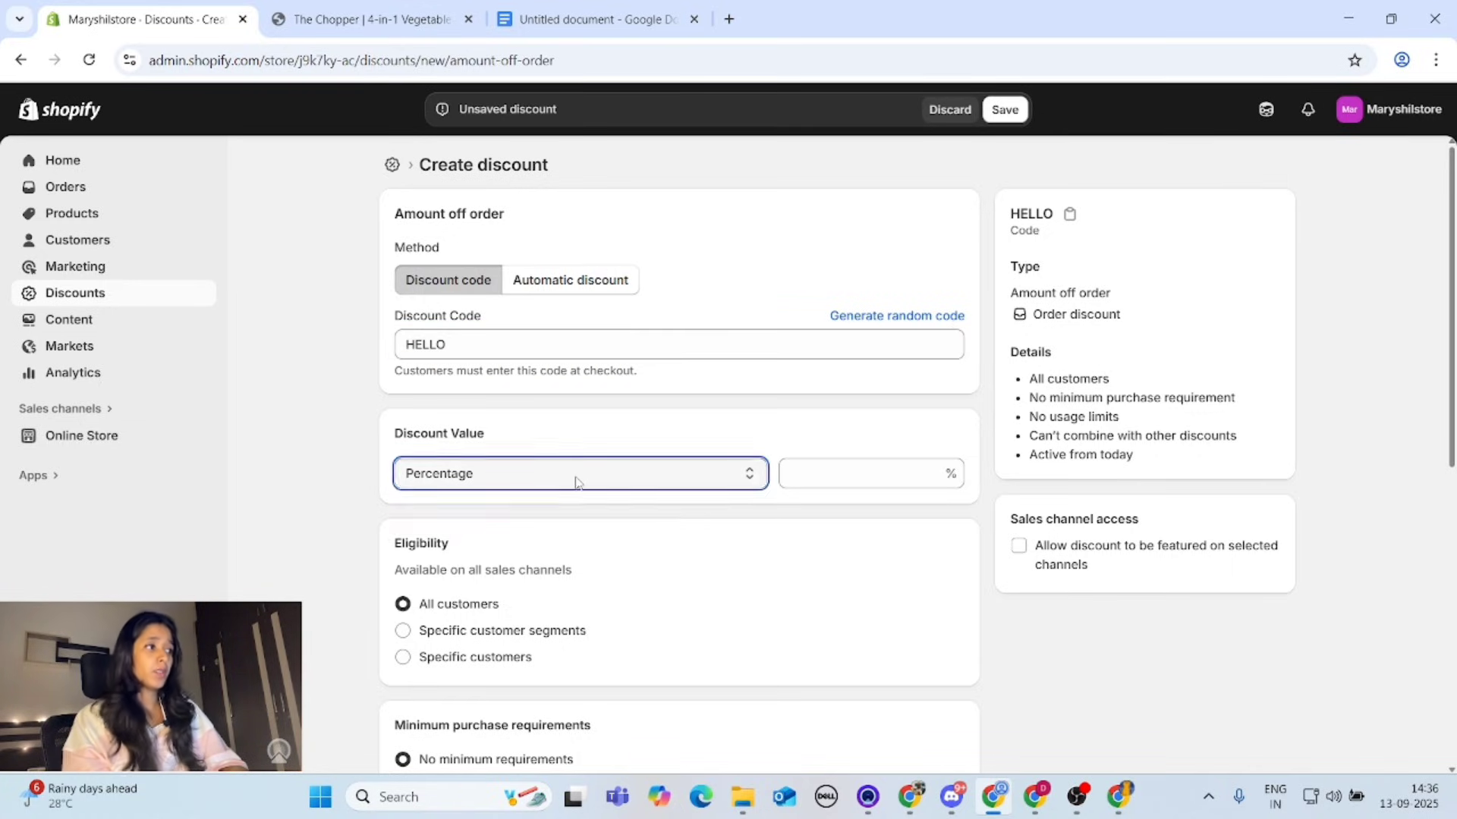
click(862, 484)
text(10)
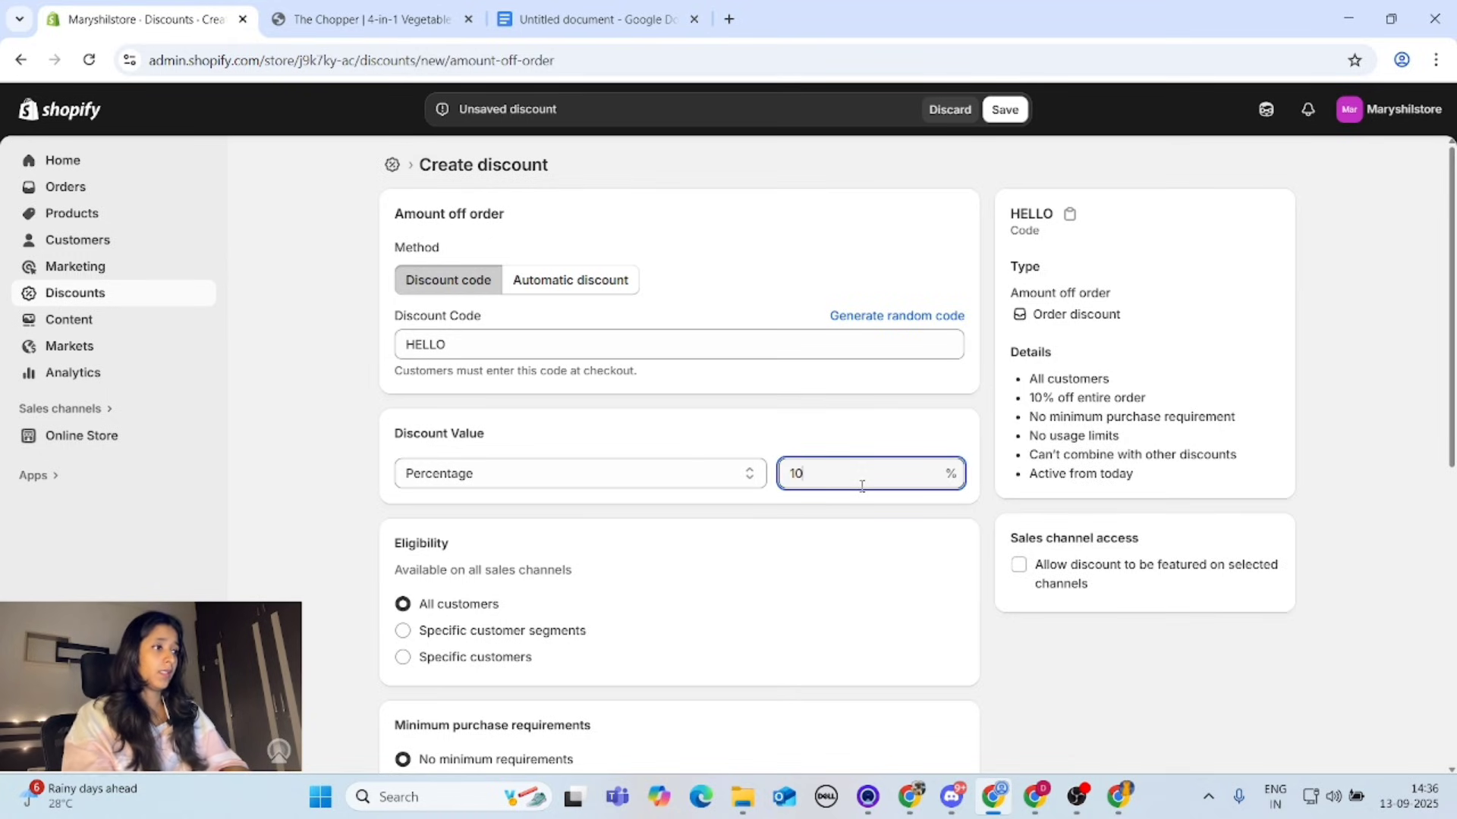
Limit the discount to one use per customer, save it, and review its settings
scroll(741, 574, down, 2)
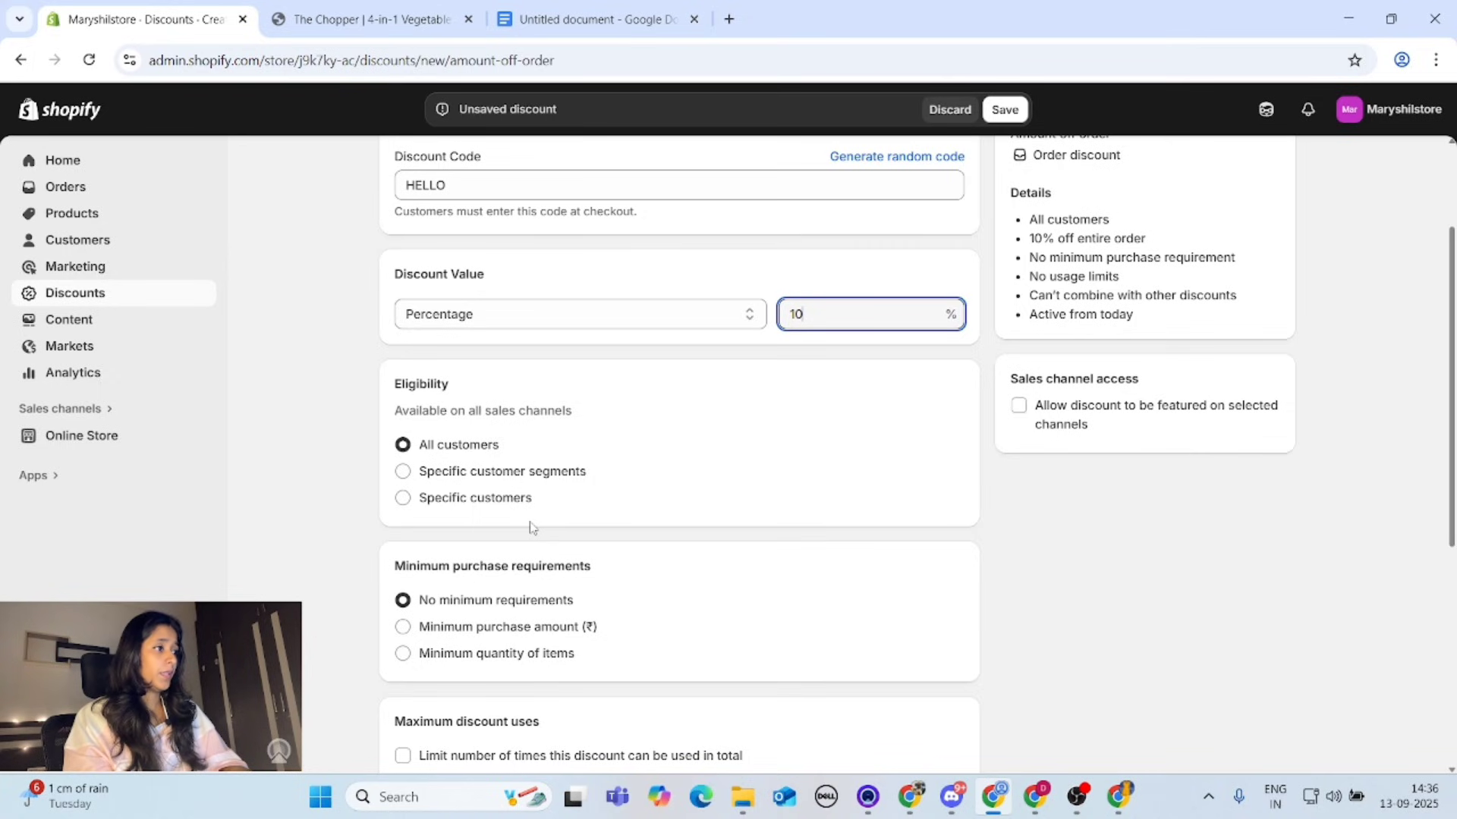
scroll(531, 528, down, 1)
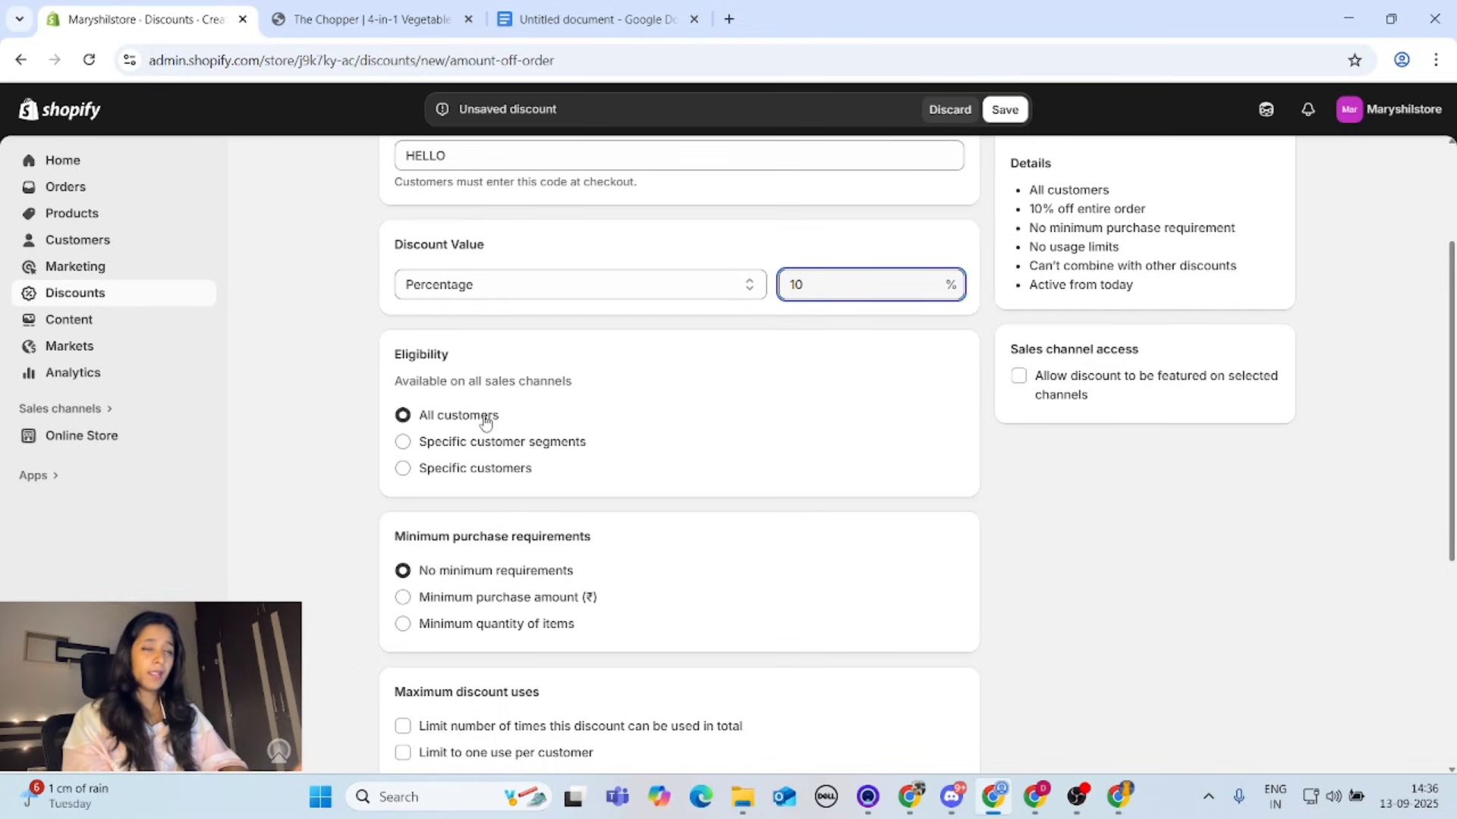
scroll(692, 489, down, 3)
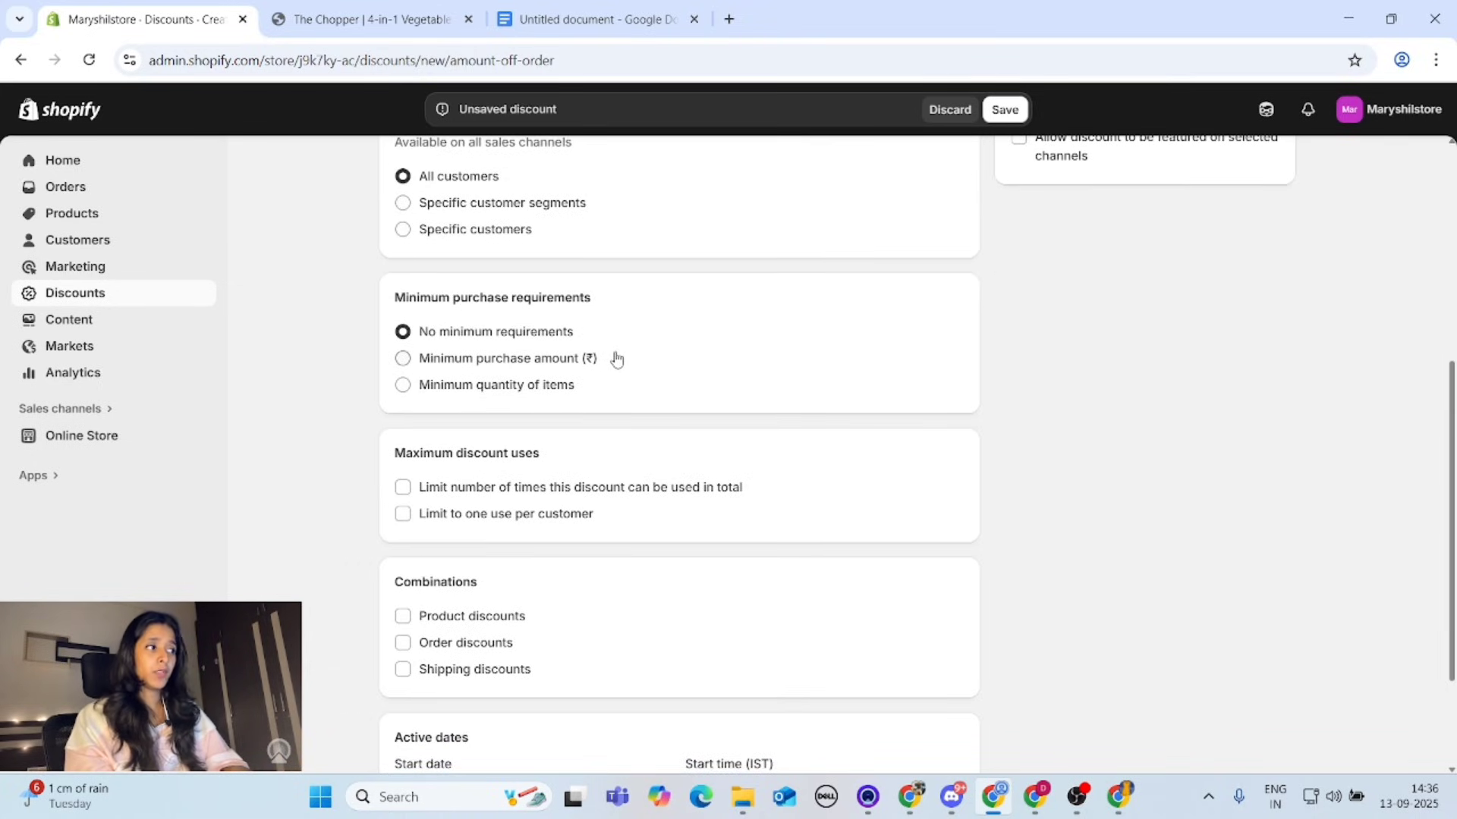
scroll(568, 402, down, 2)
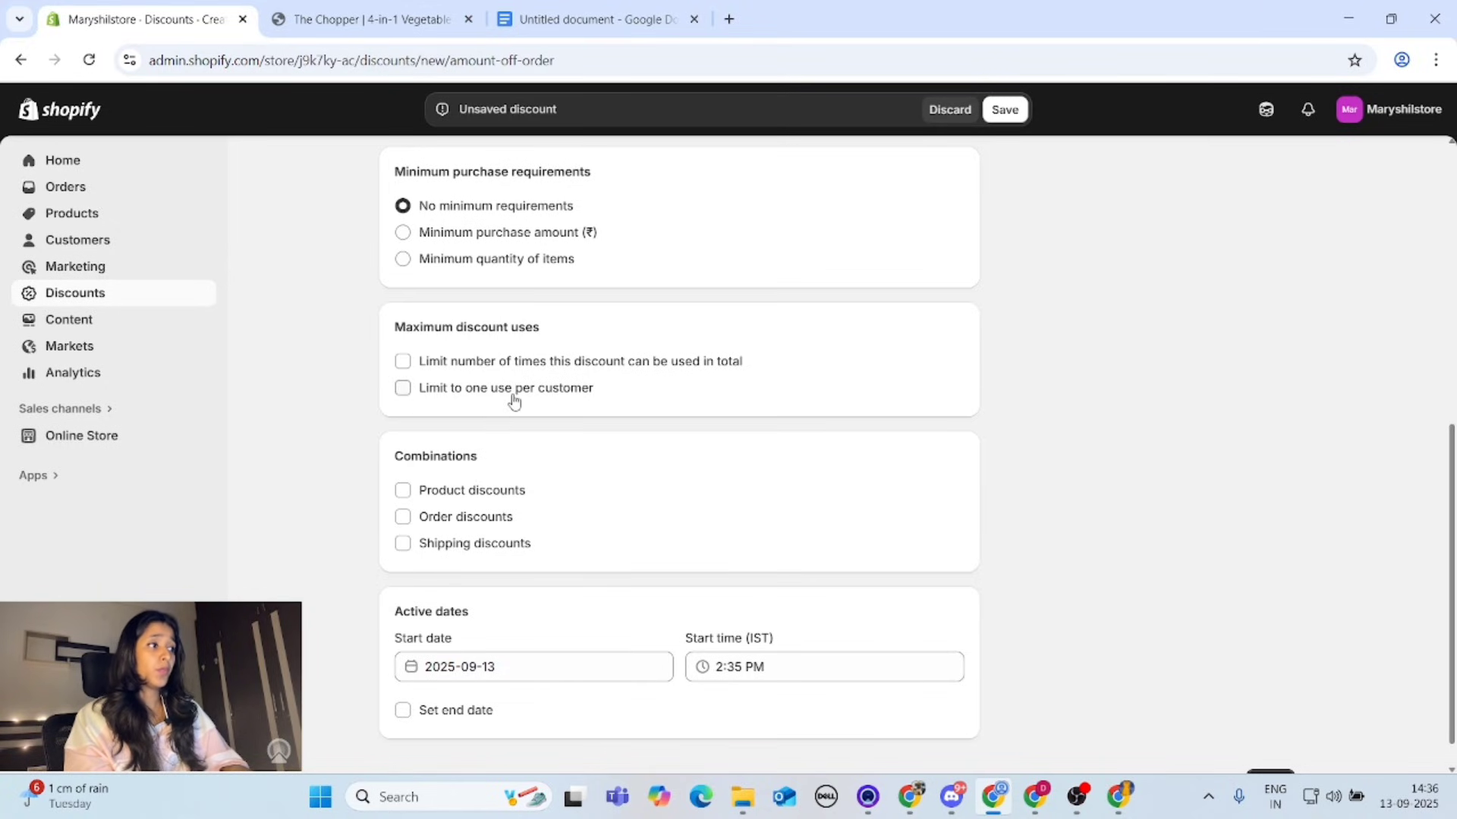
click(402, 388)
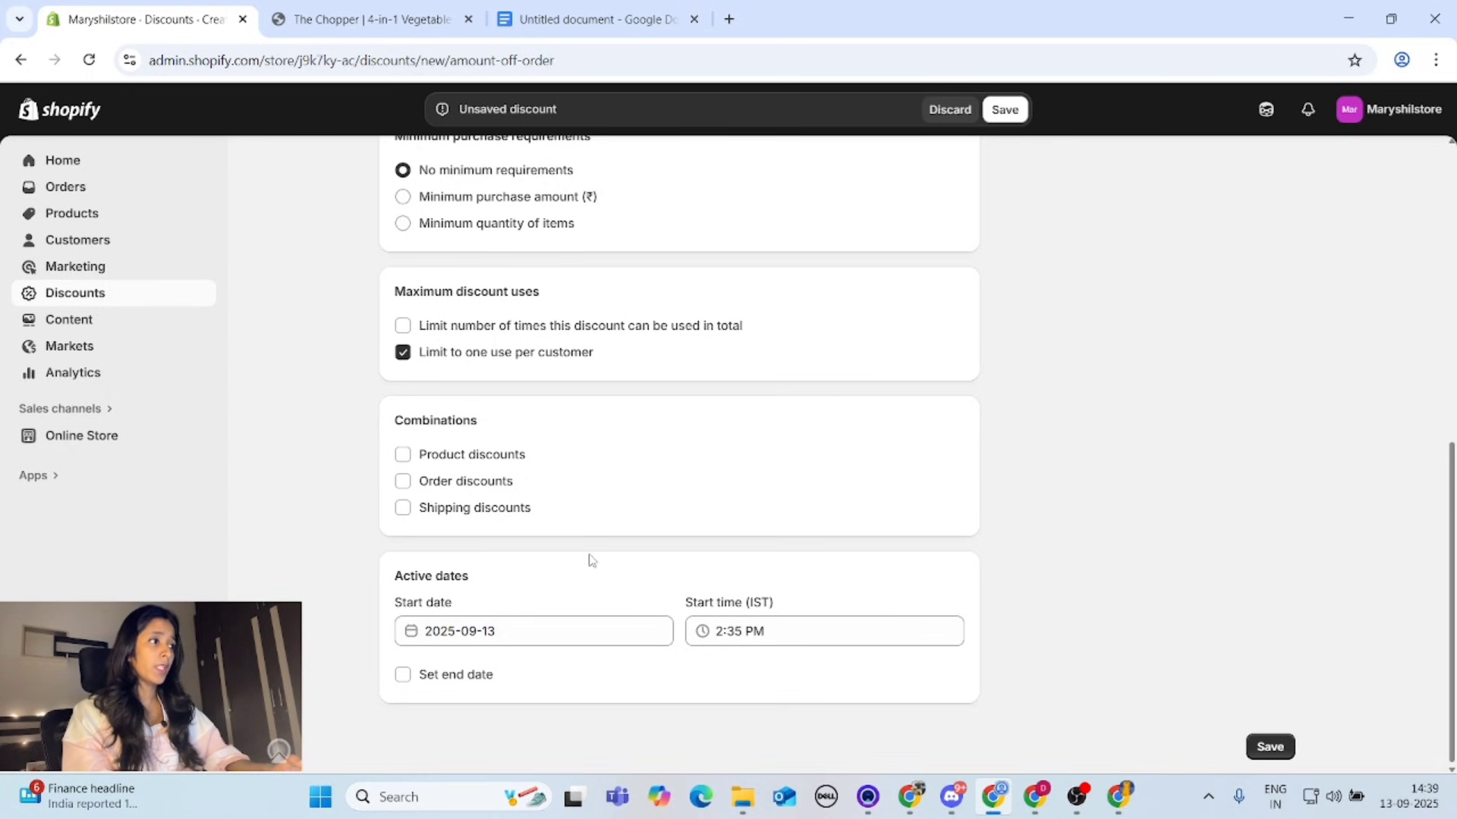
scroll(591, 561, up, 8)
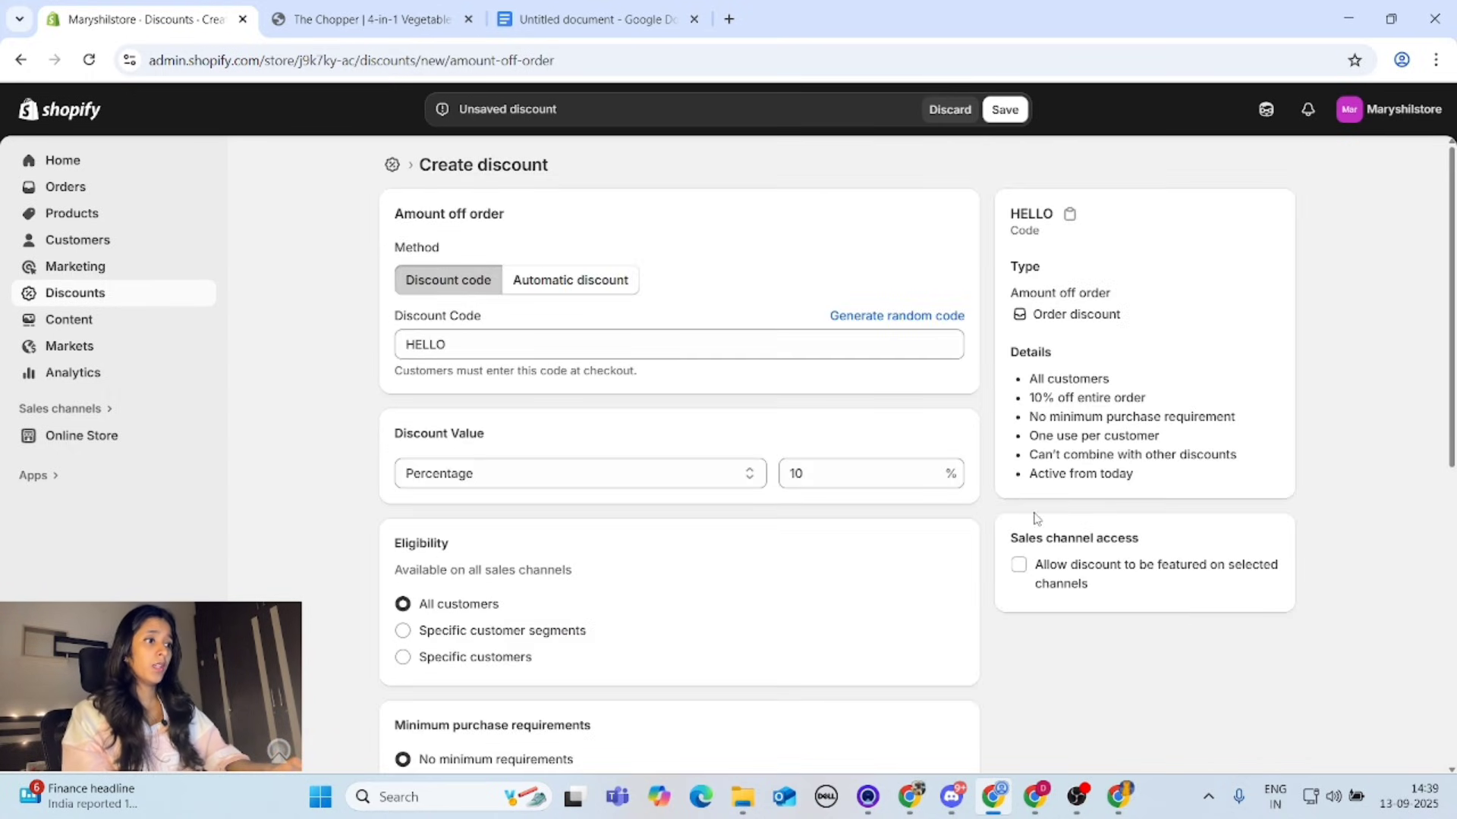
click(1005, 109)
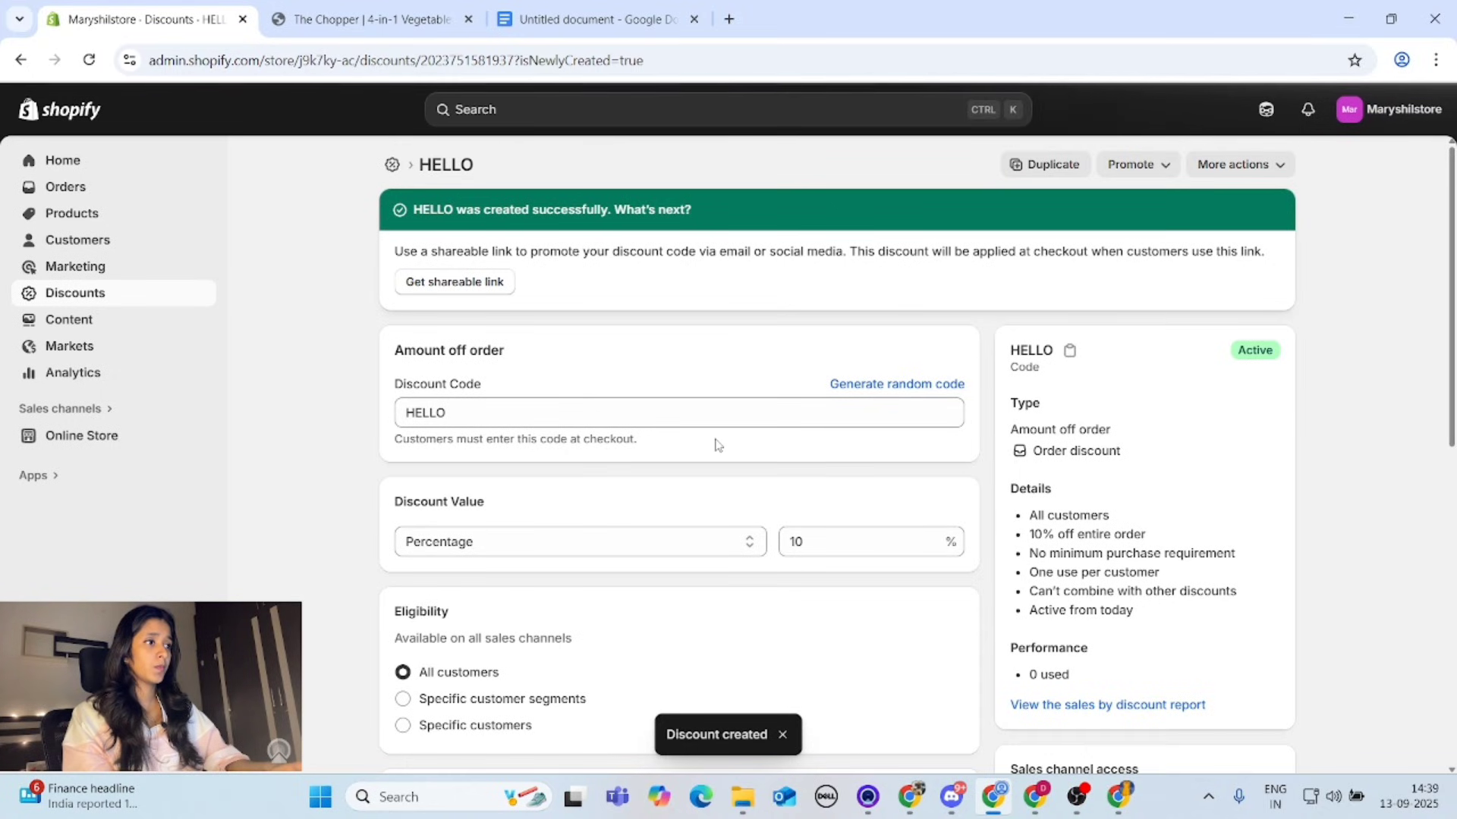
scroll(660, 511, down, 5)
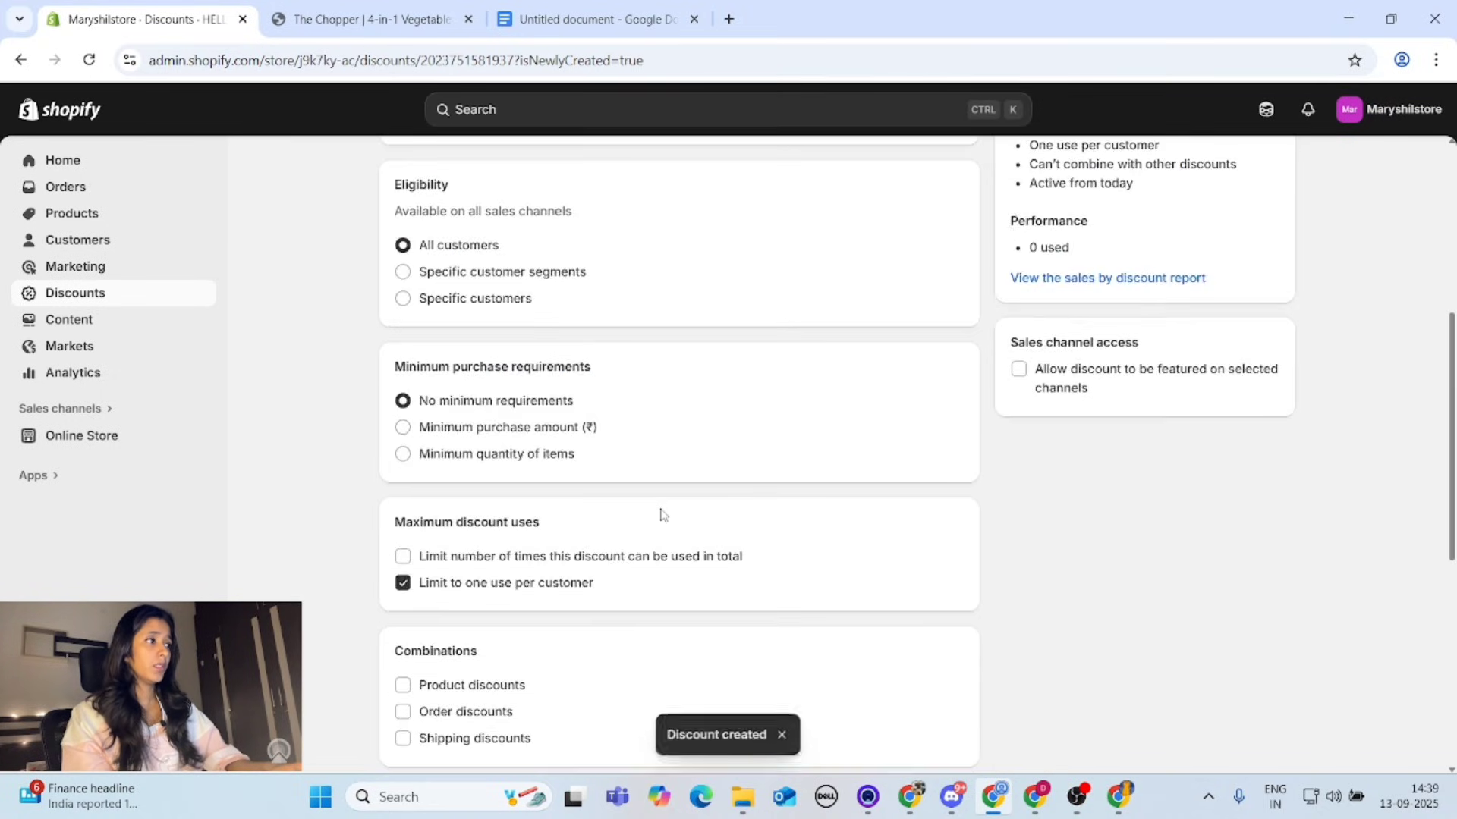
scroll(663, 515, up, 5)
Open the Blendy Portable Blender Bottle product page from the storefront's product collection
click(383, 18)
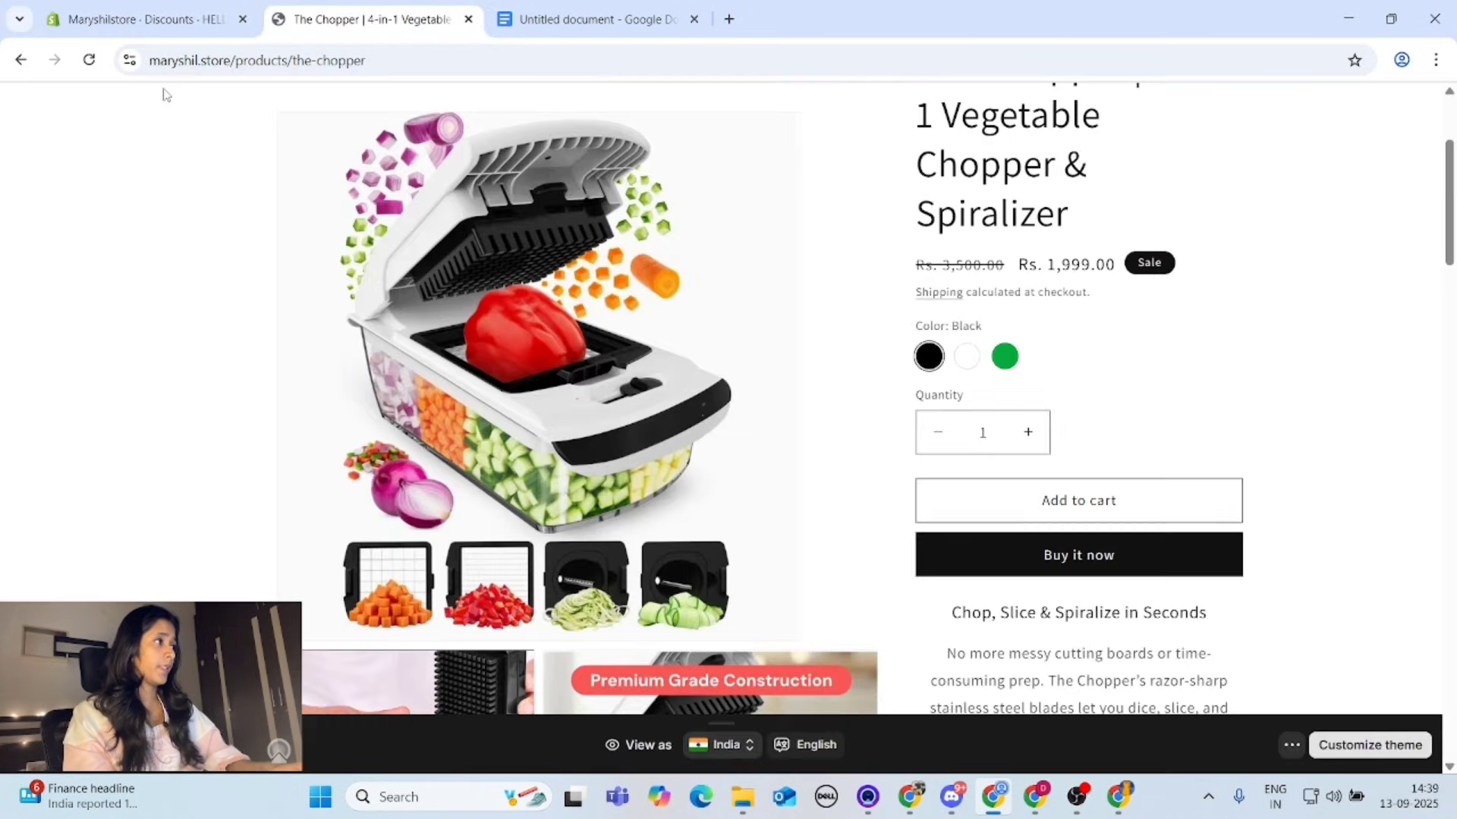
click(89, 59)
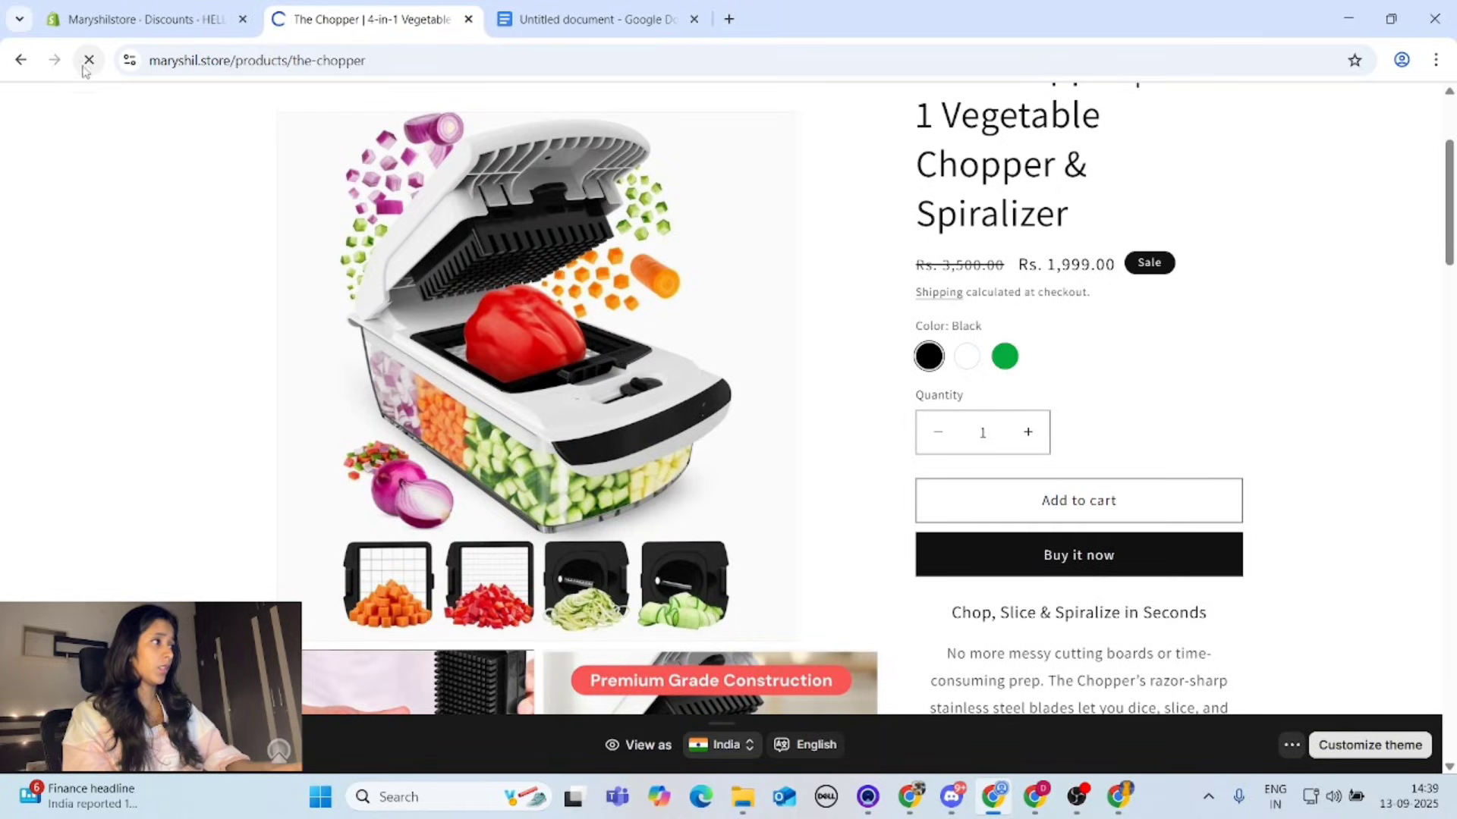
click(22, 62)
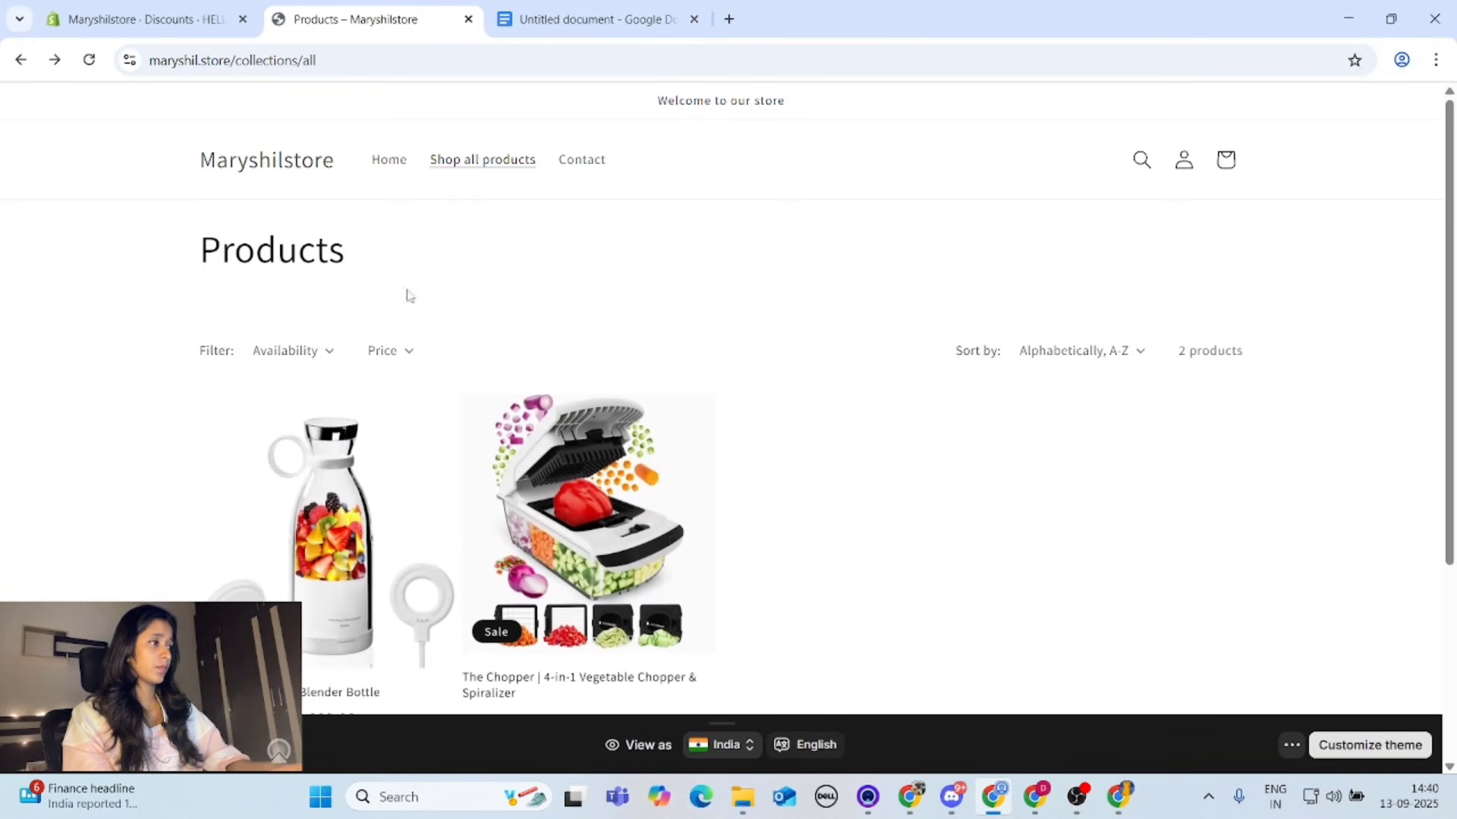
click(359, 542)
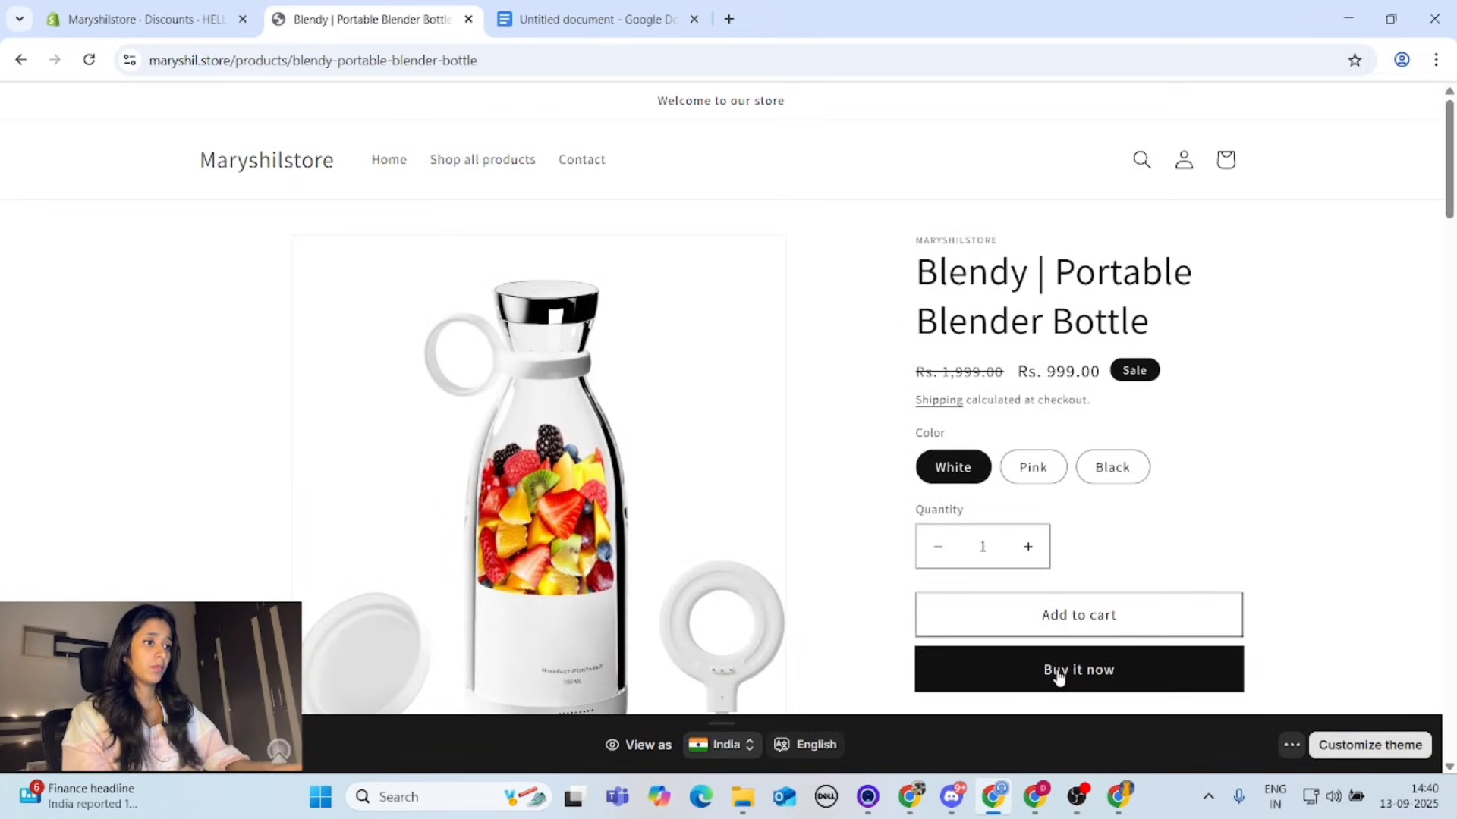
Start checkout for the white Blendy Portable Blender Bottle and apply the discount code HELLO
click(1060, 674)
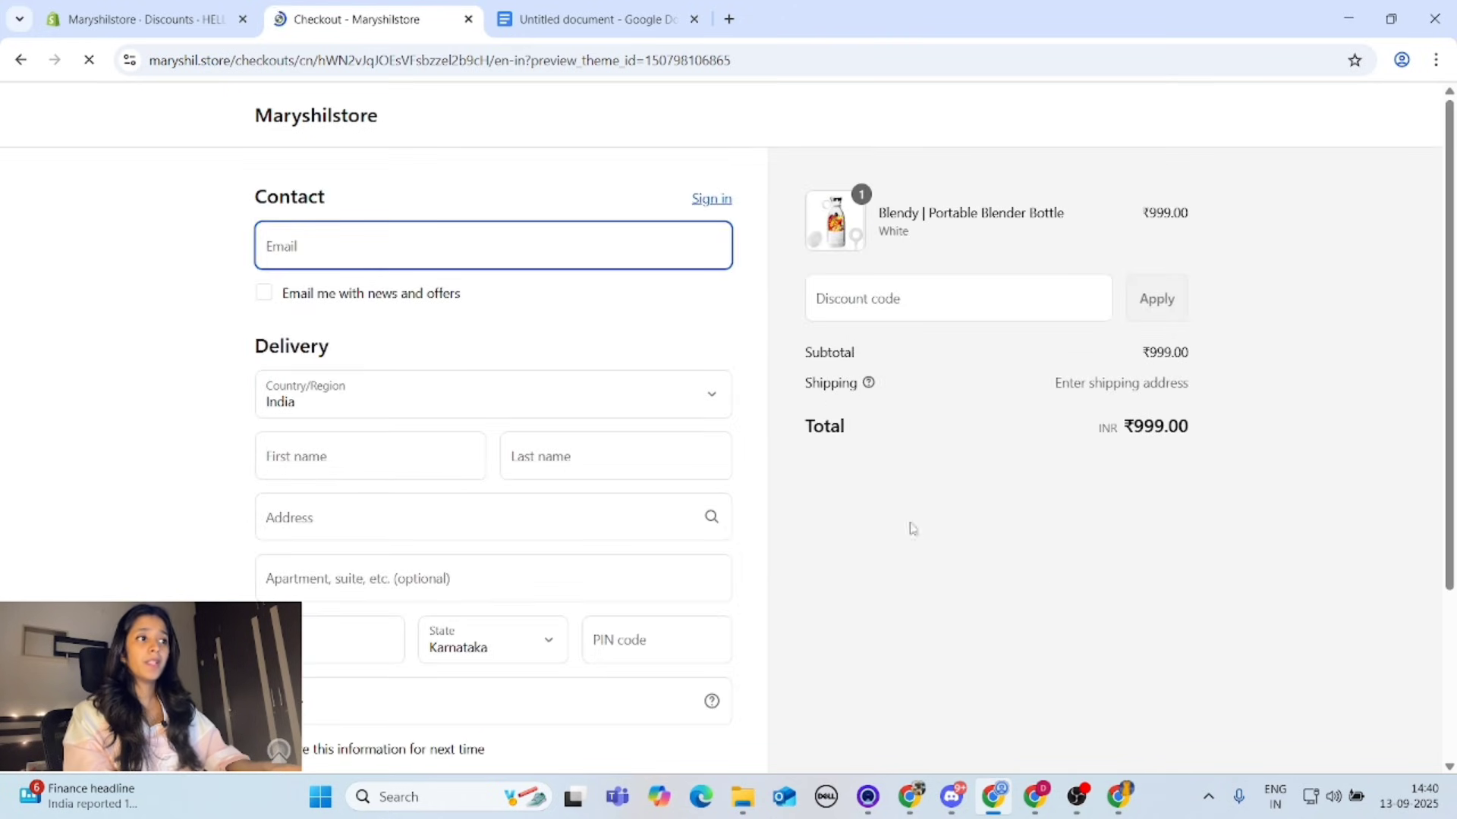
click(844, 288)
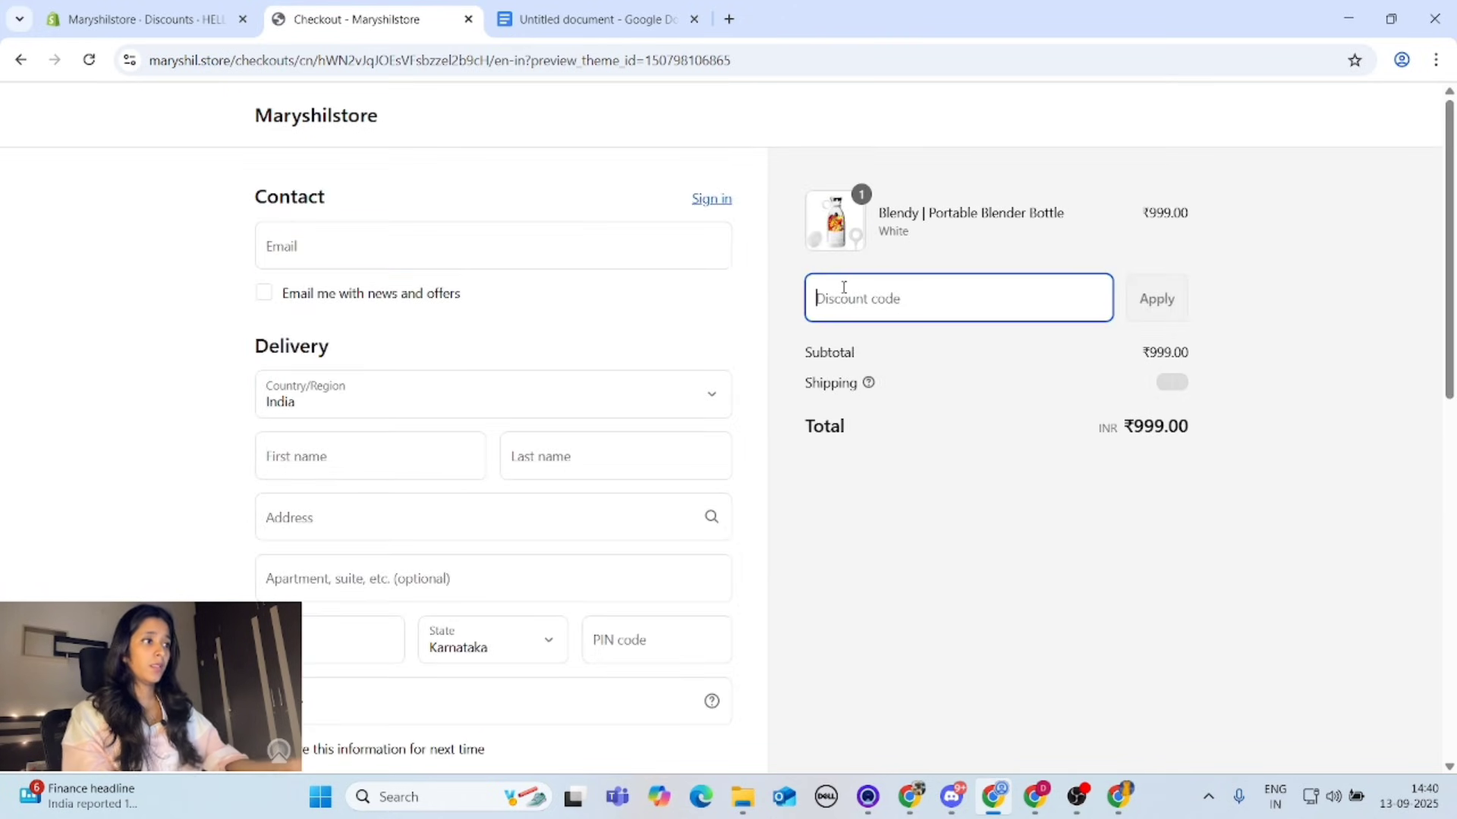
text(HE)
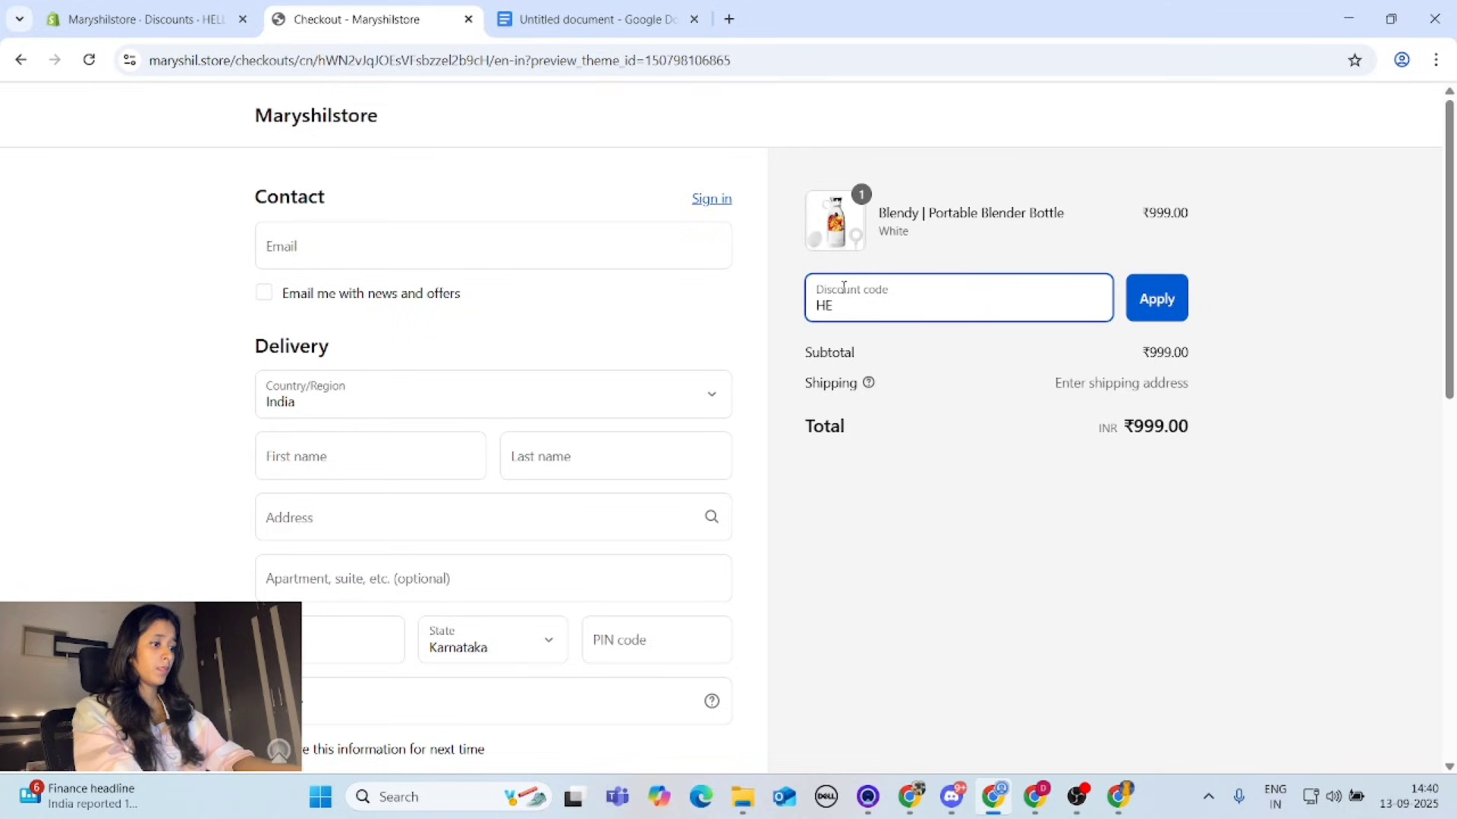
text(LLO)
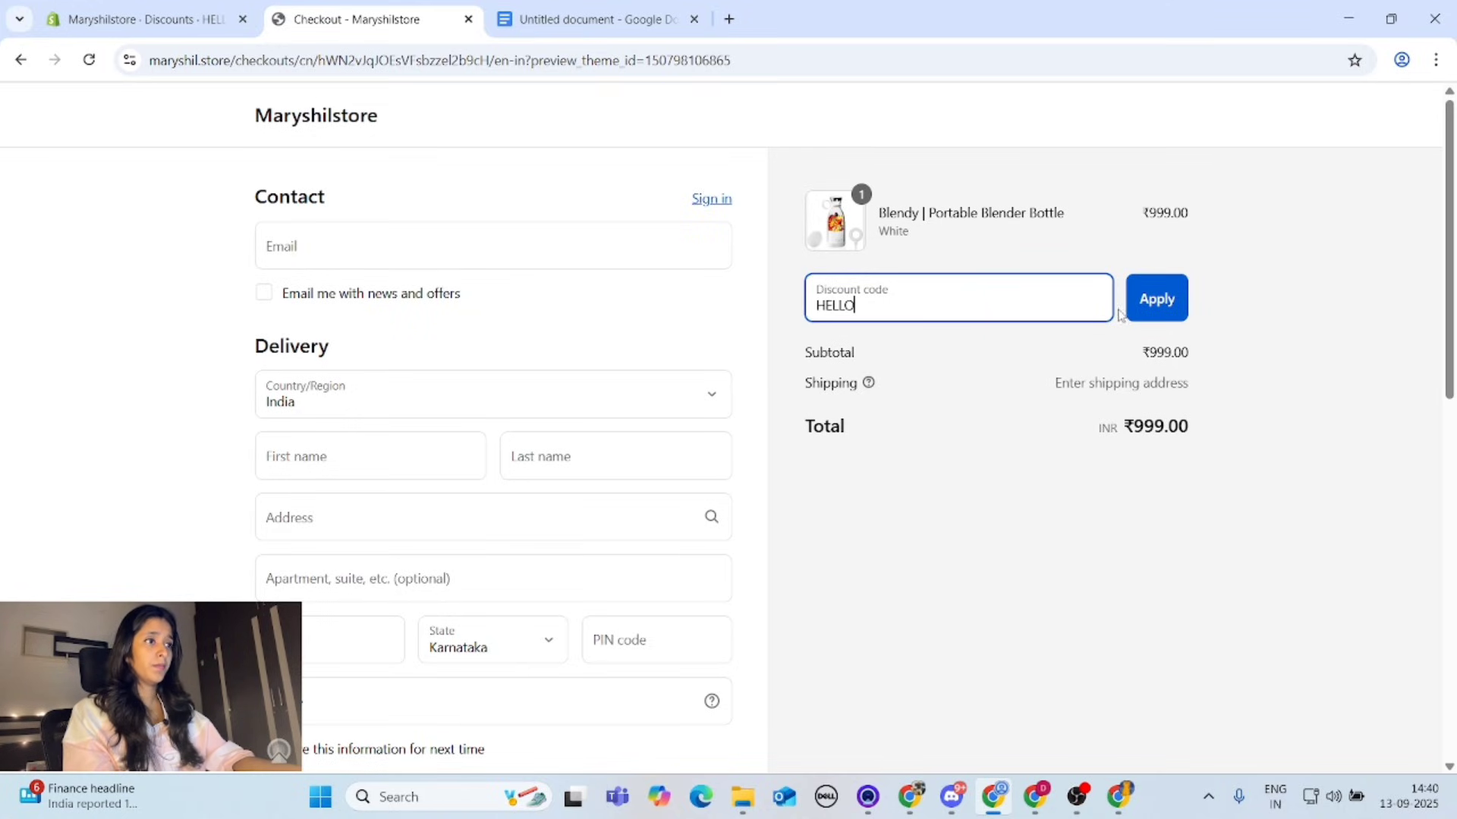
click(1147, 303)
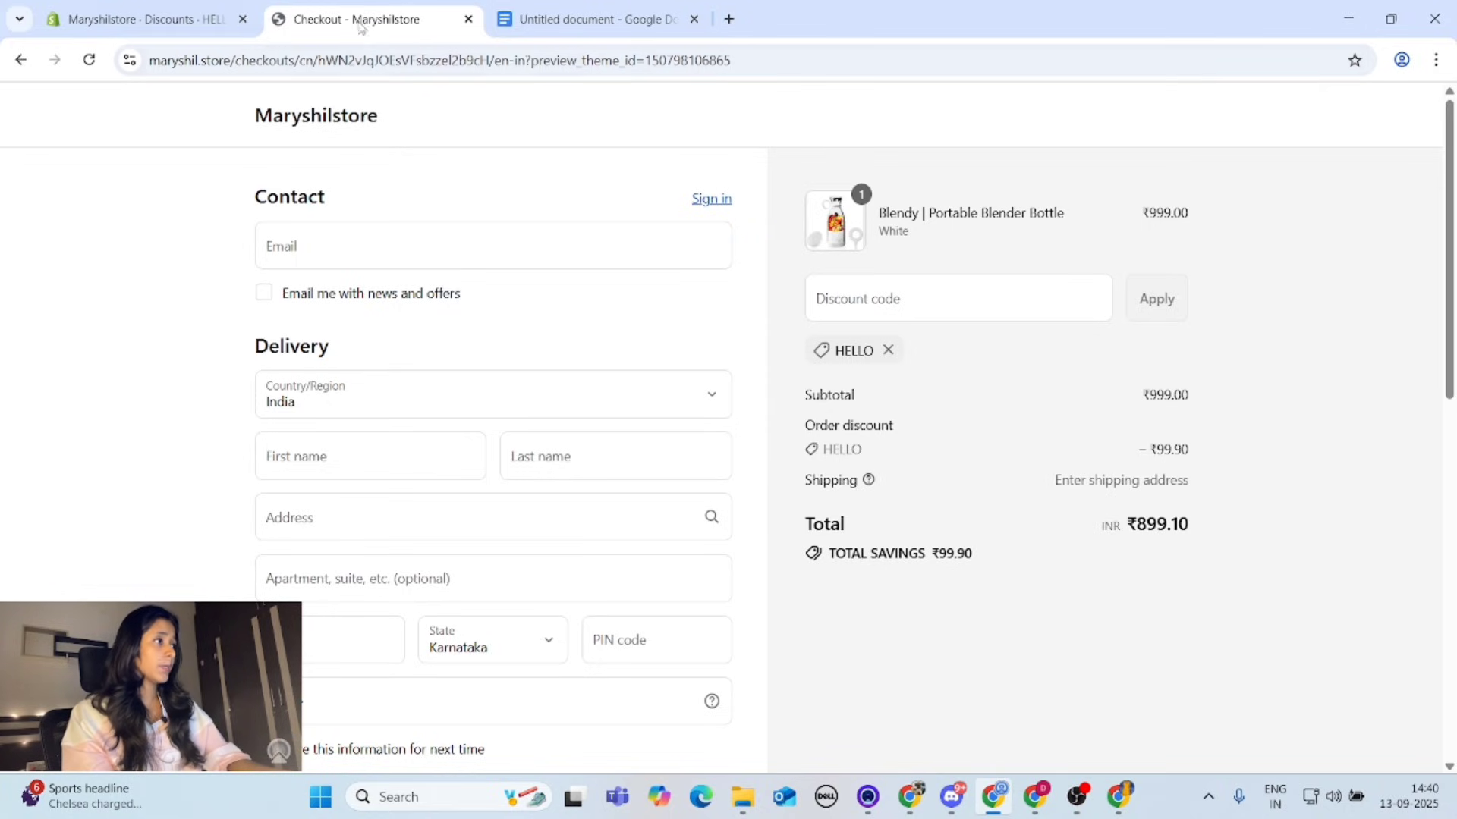
Deactivate the HELLO discount in the store admin
click(223, 28)
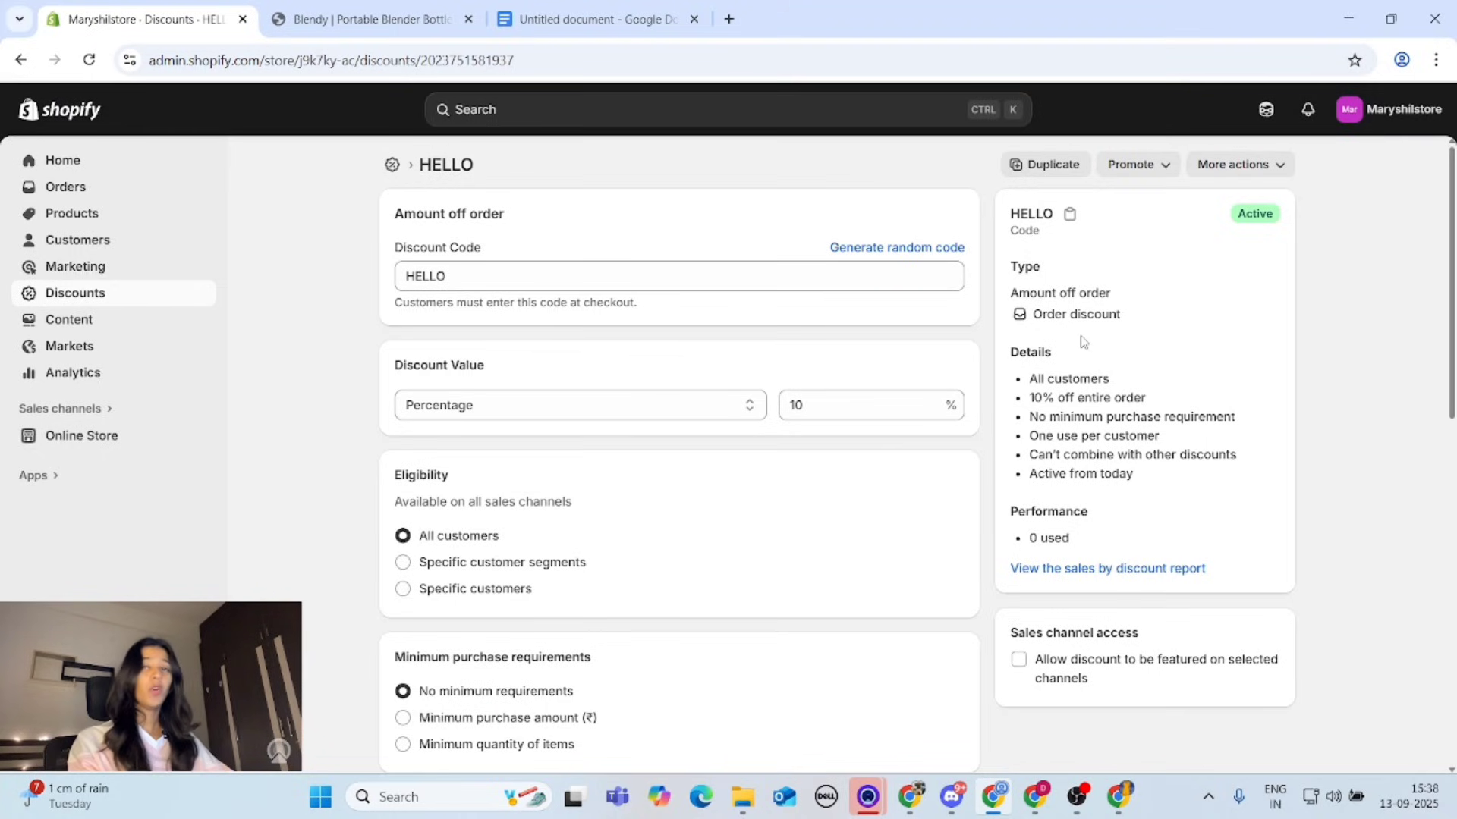
click(1241, 166)
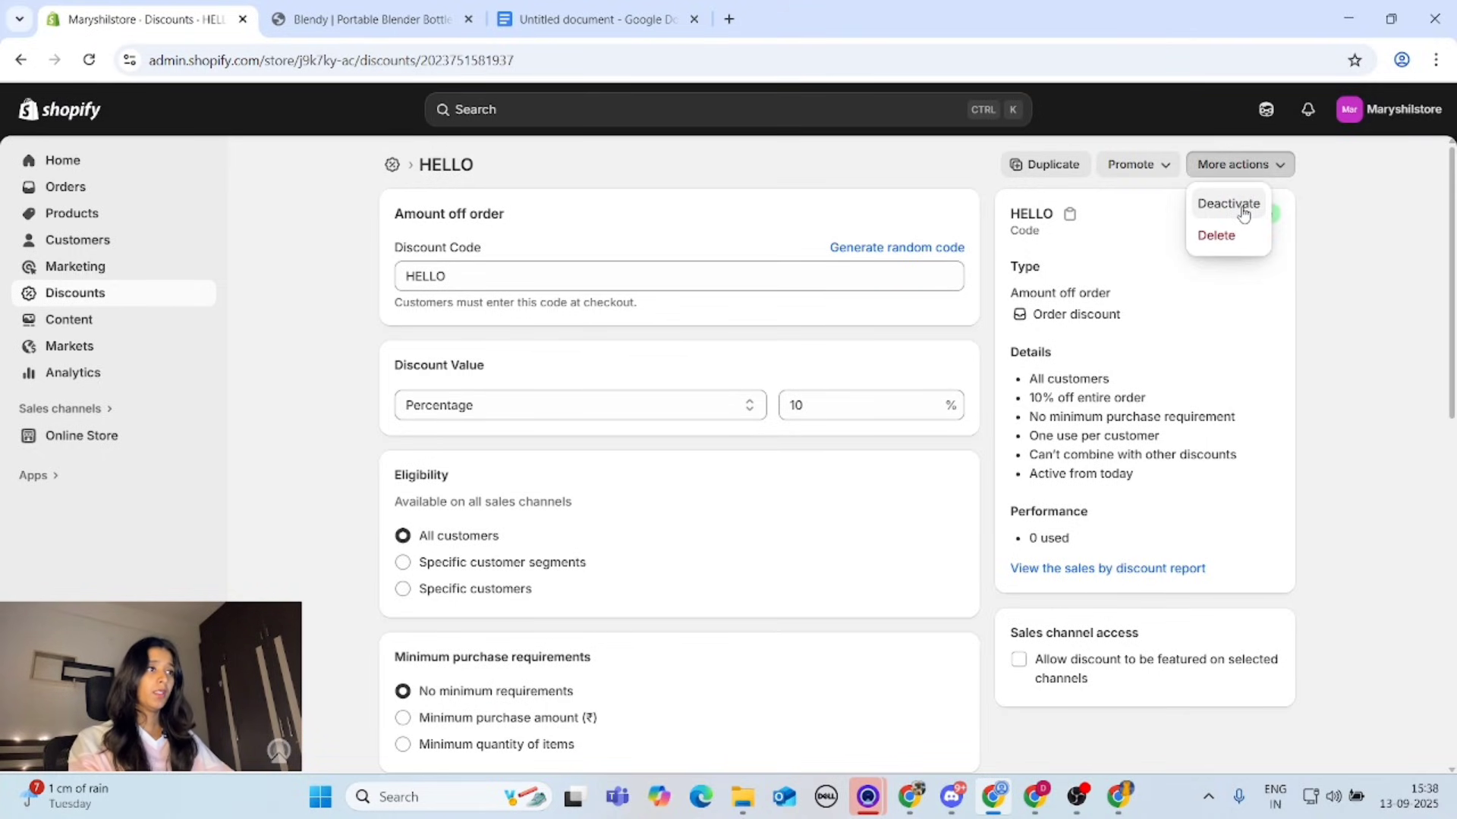
click(1242, 212)
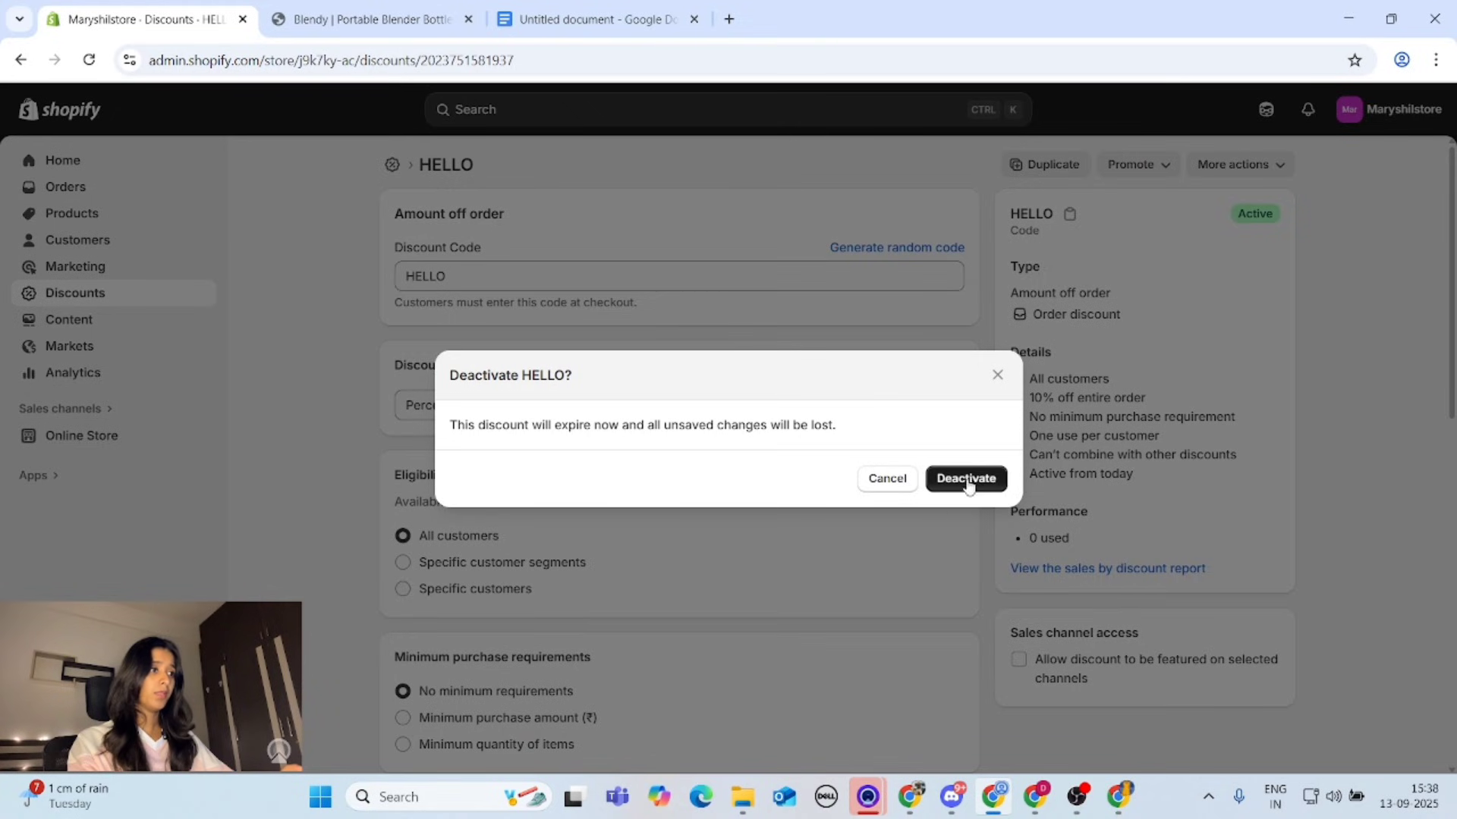
click(983, 479)
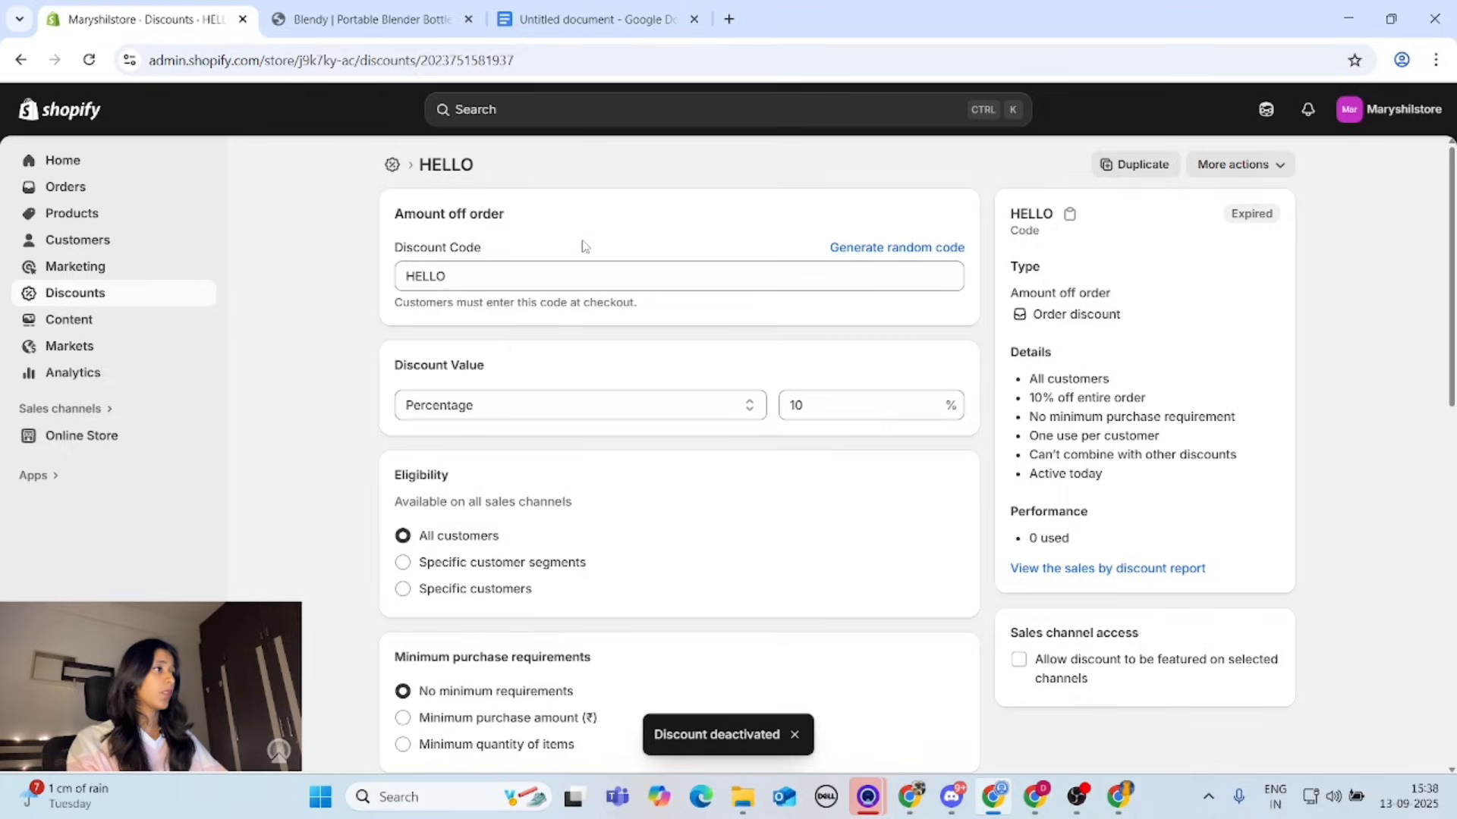
Create a new amount-off-order discount from the discounts list, using the automatic discount method
click(392, 166)
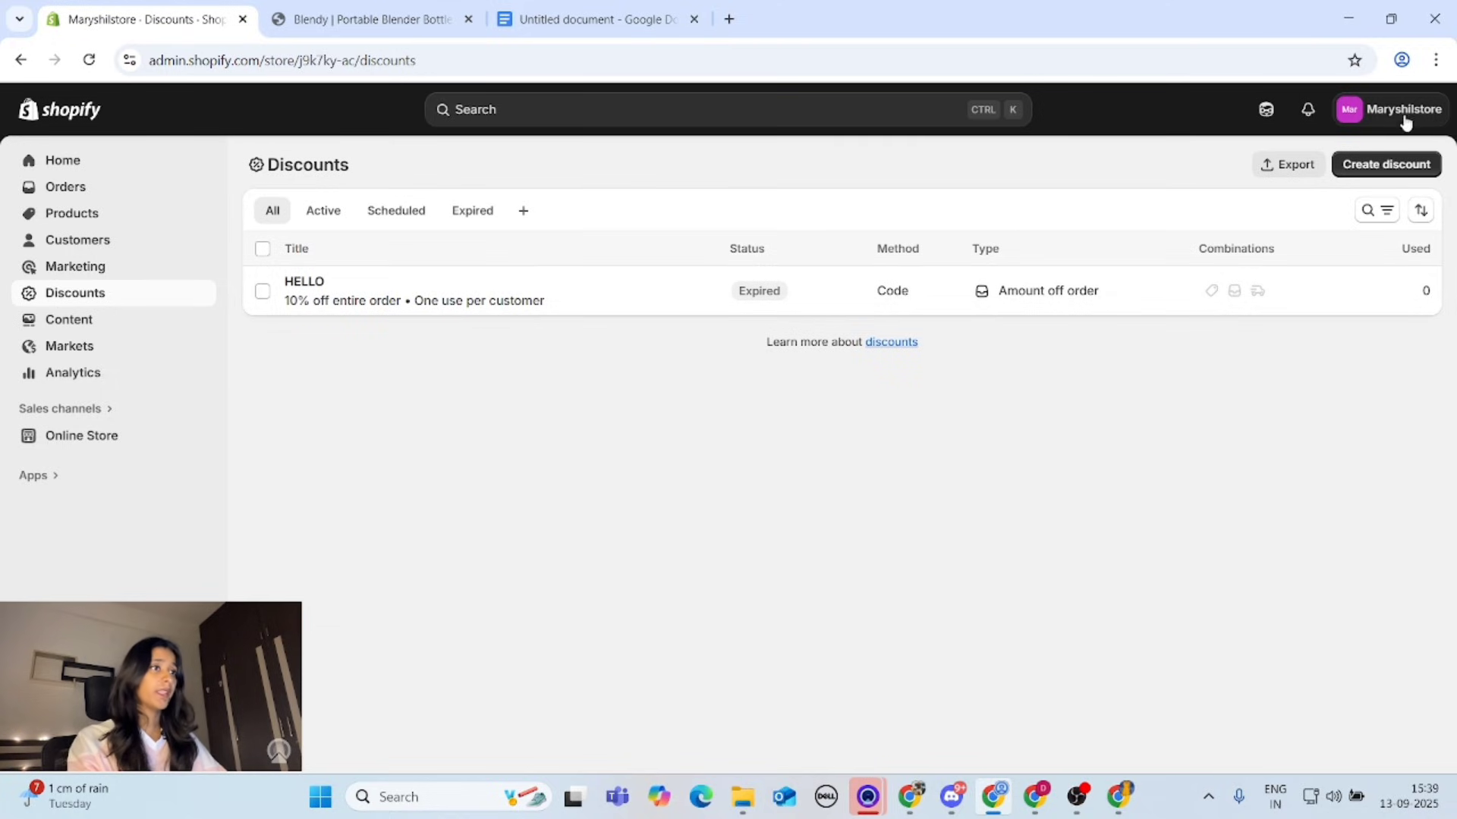
click(1386, 164)
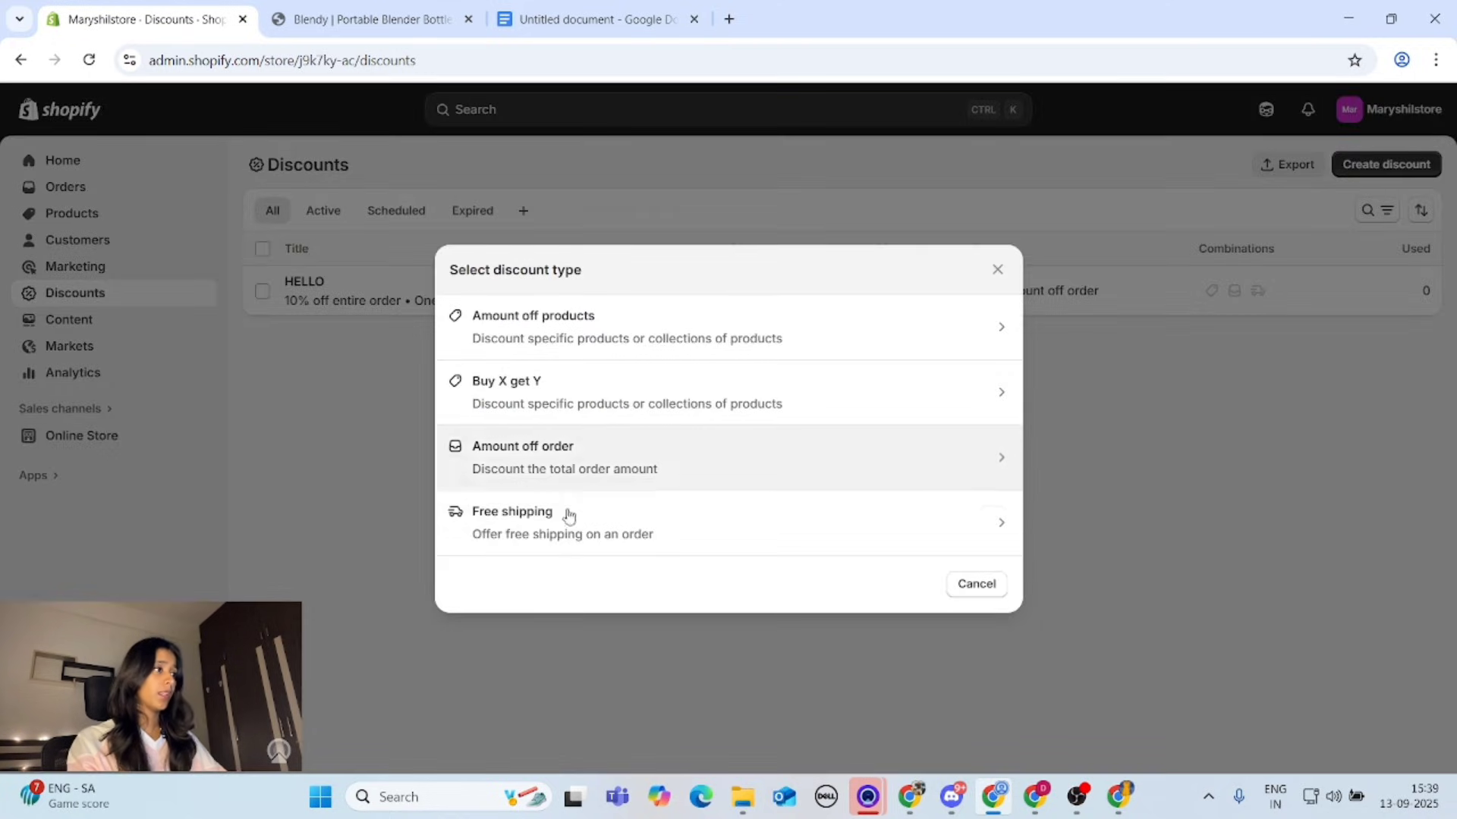
click(545, 458)
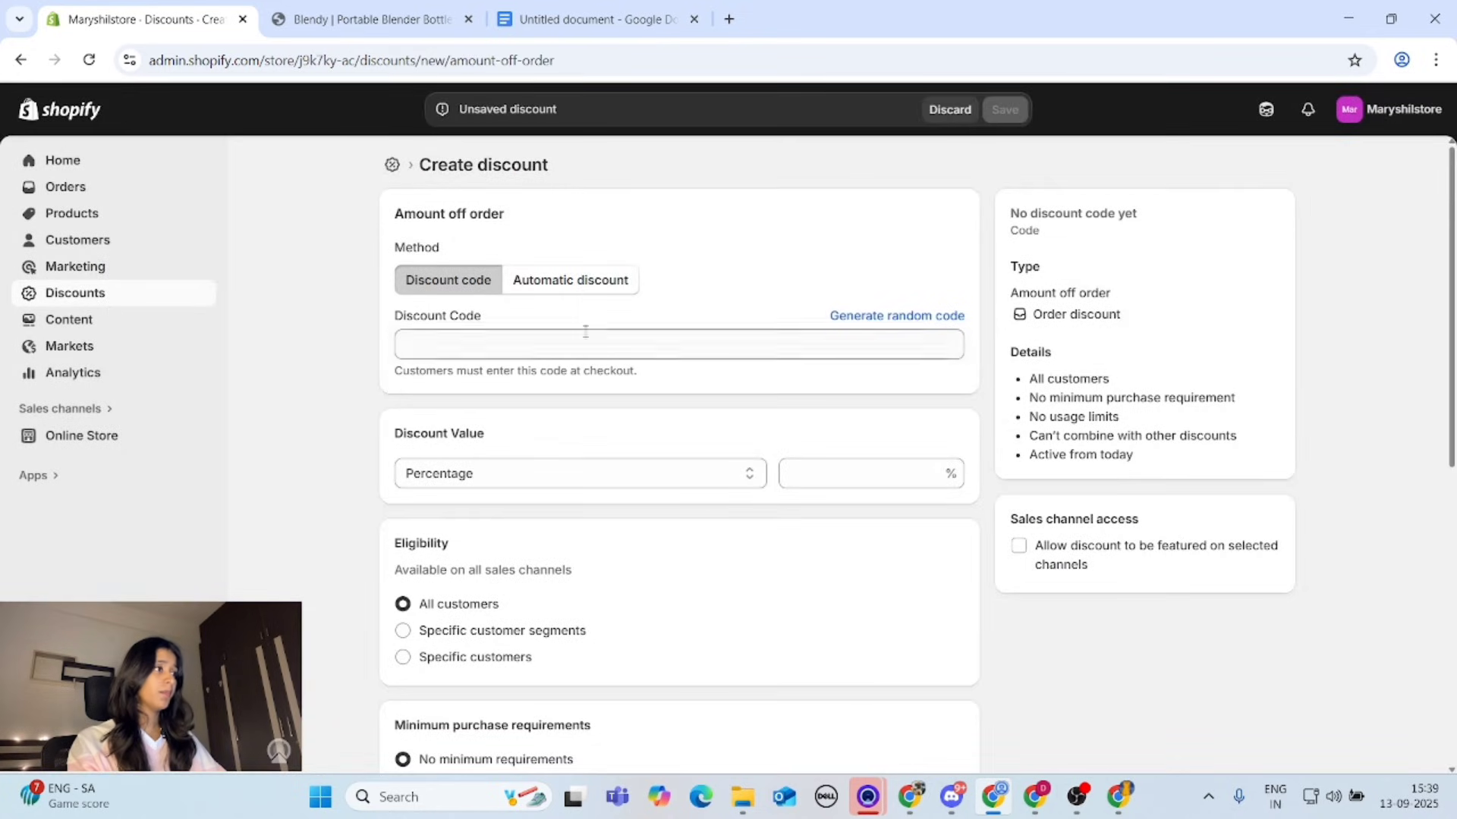
click(556, 293)
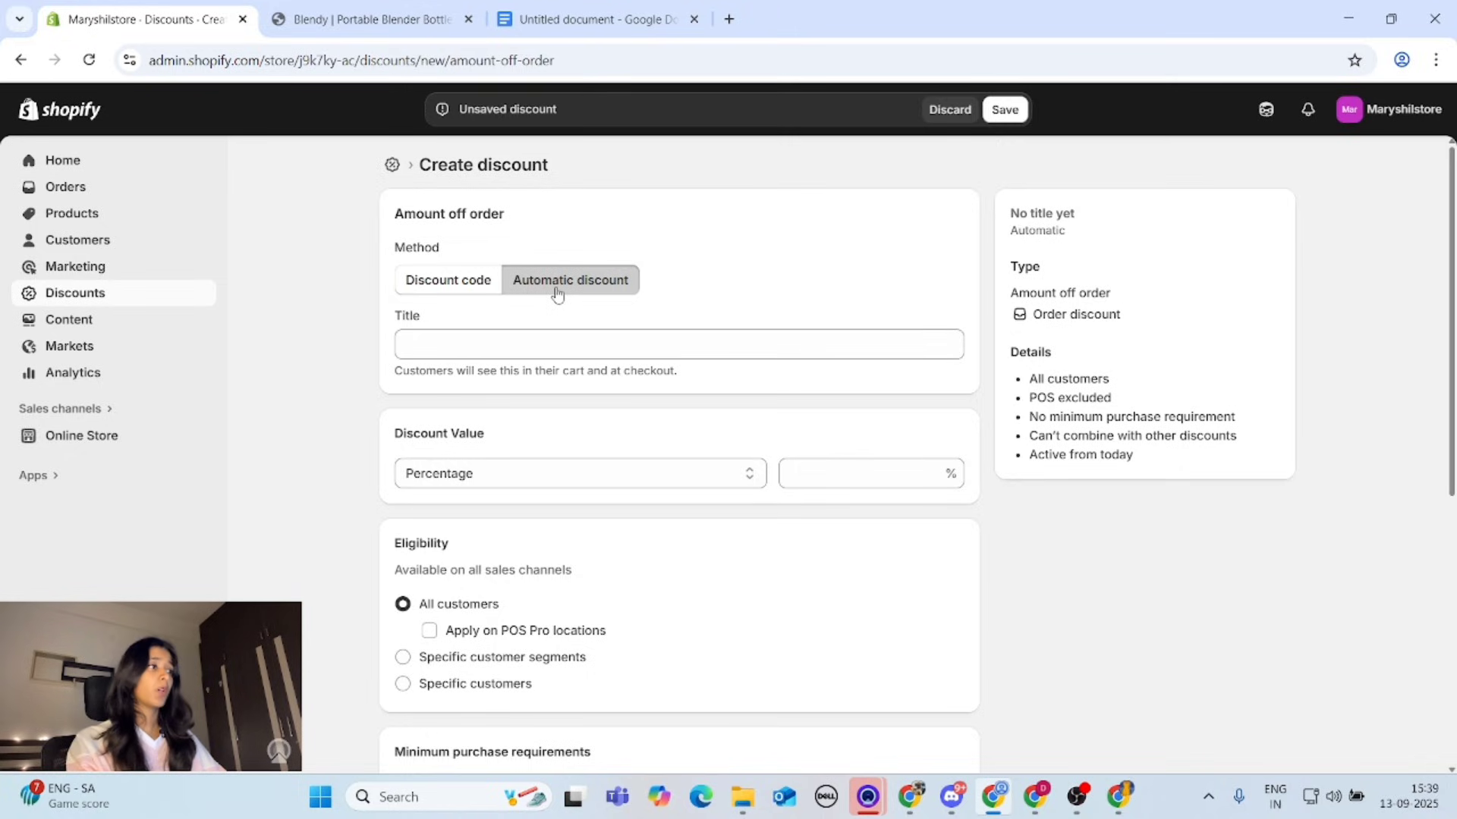
Title the automatic discount WELCOME and set its percentage value to 10%
click(467, 350)
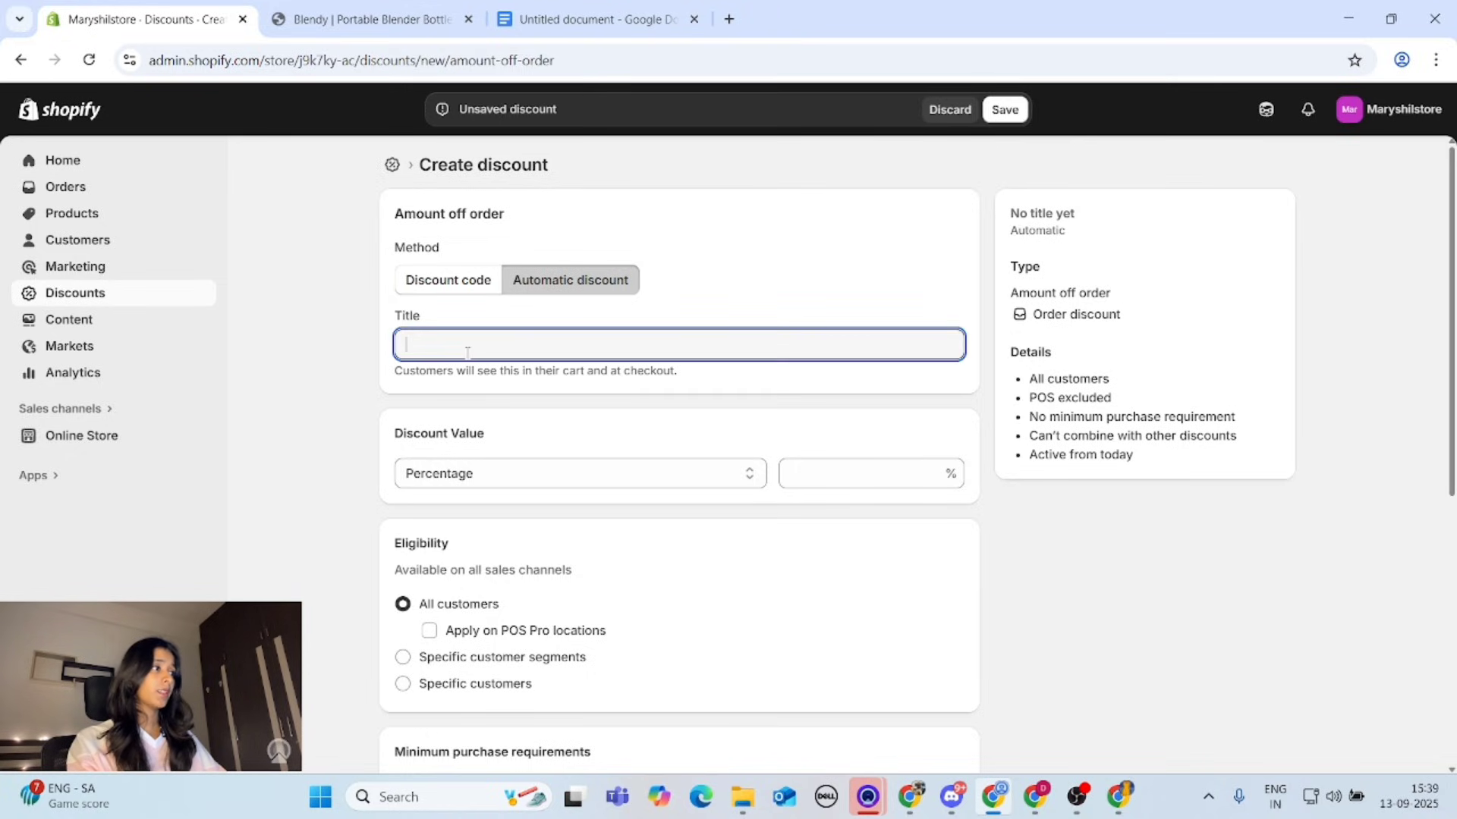
text(WEL)
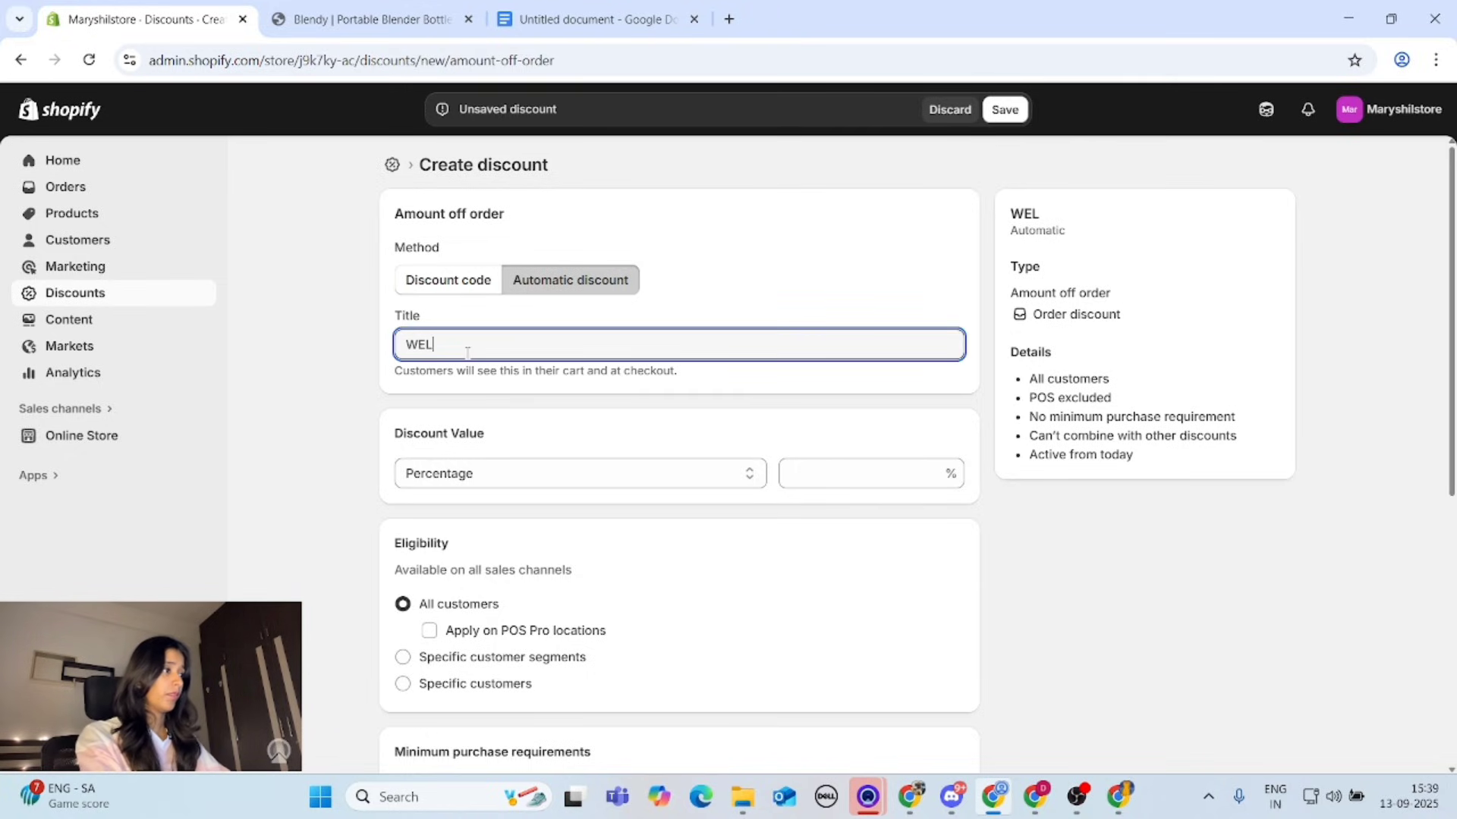
text(COME)
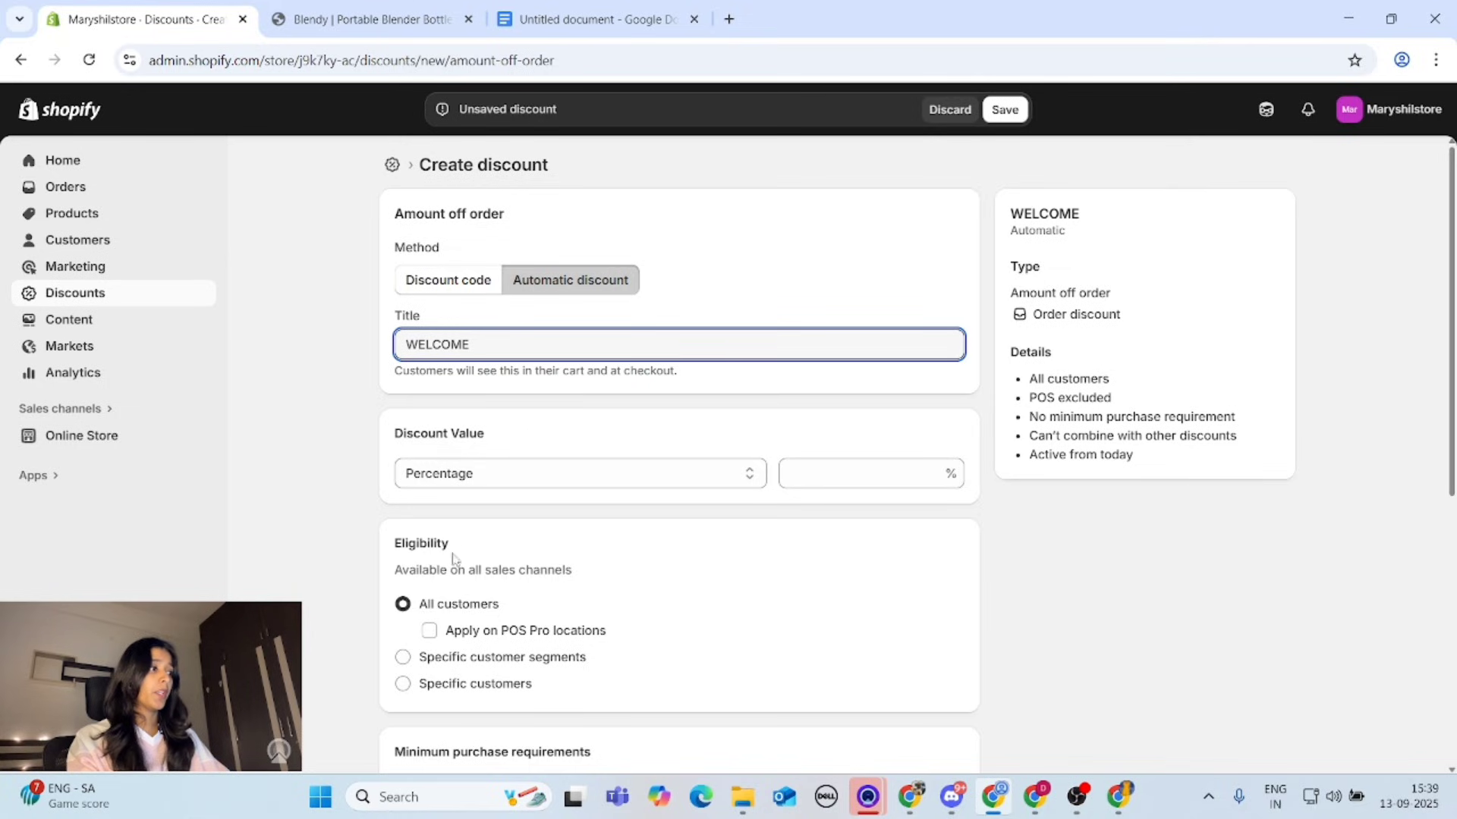
click(876, 479)
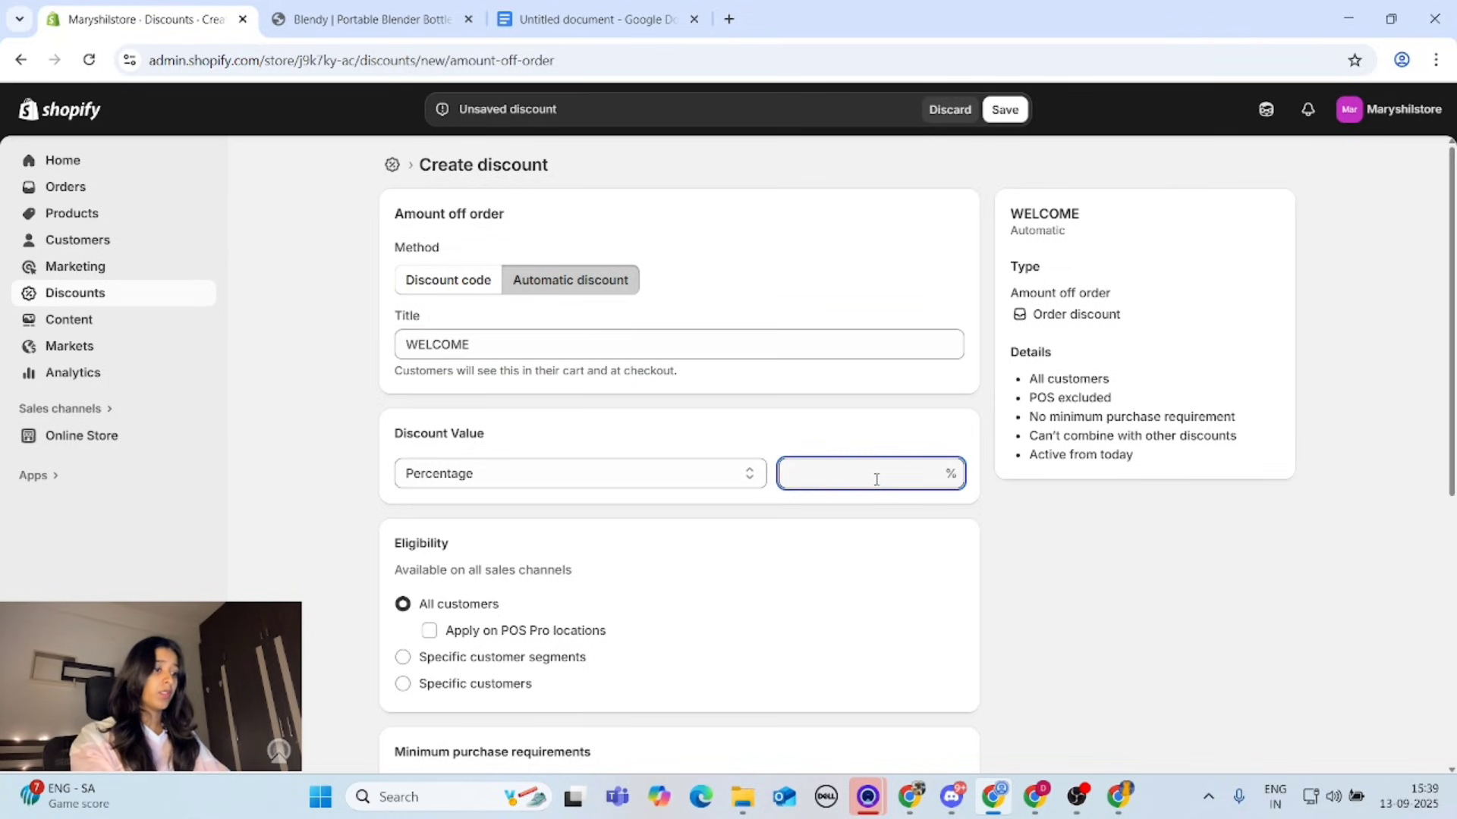
text(10)
Review the WELCOME discount's eligibility, minimum purchase, combination and date settings, and save the discount
scroll(603, 531, down, 2)
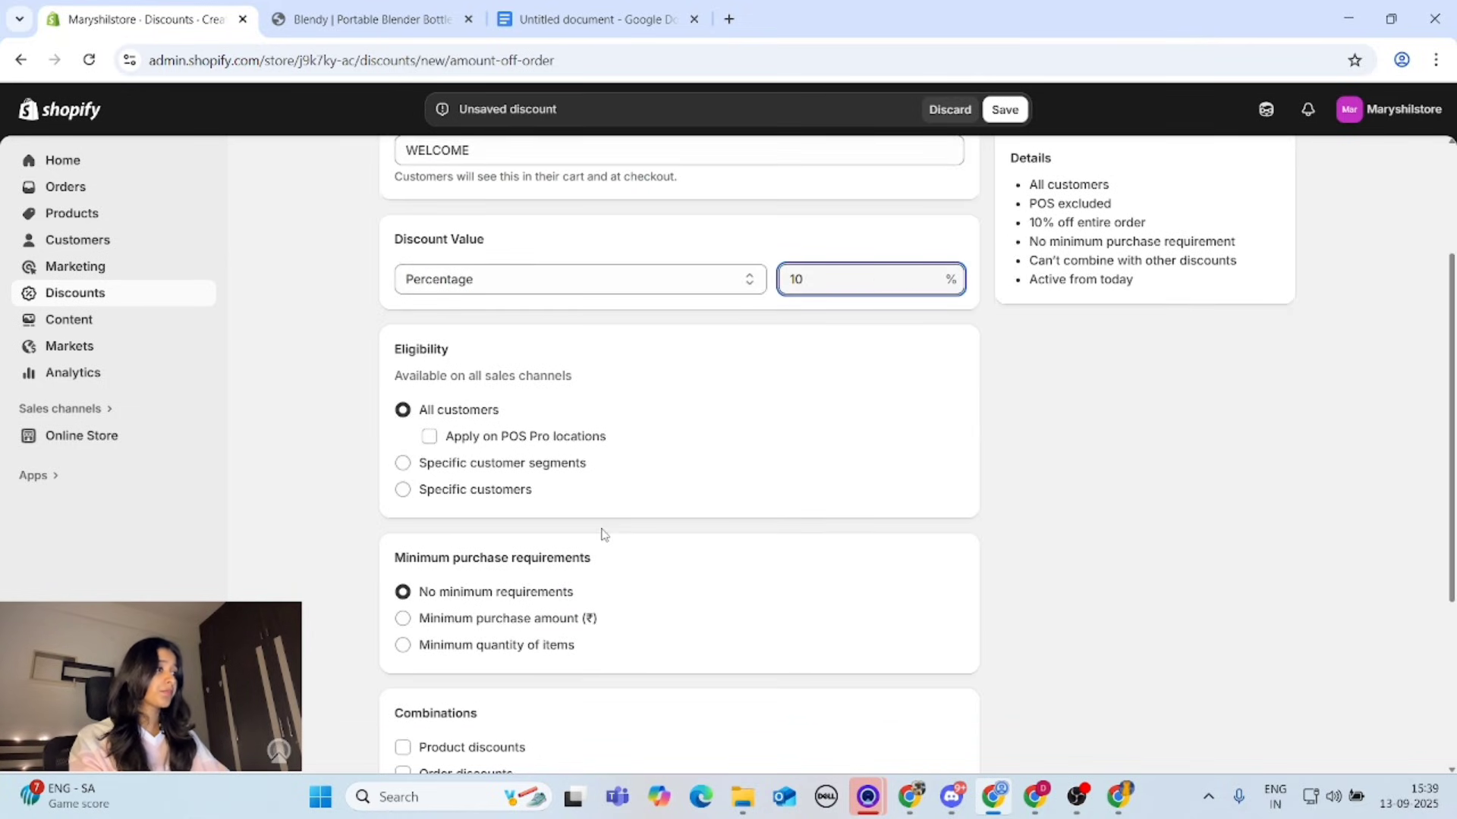
scroll(616, 527, down, 1)
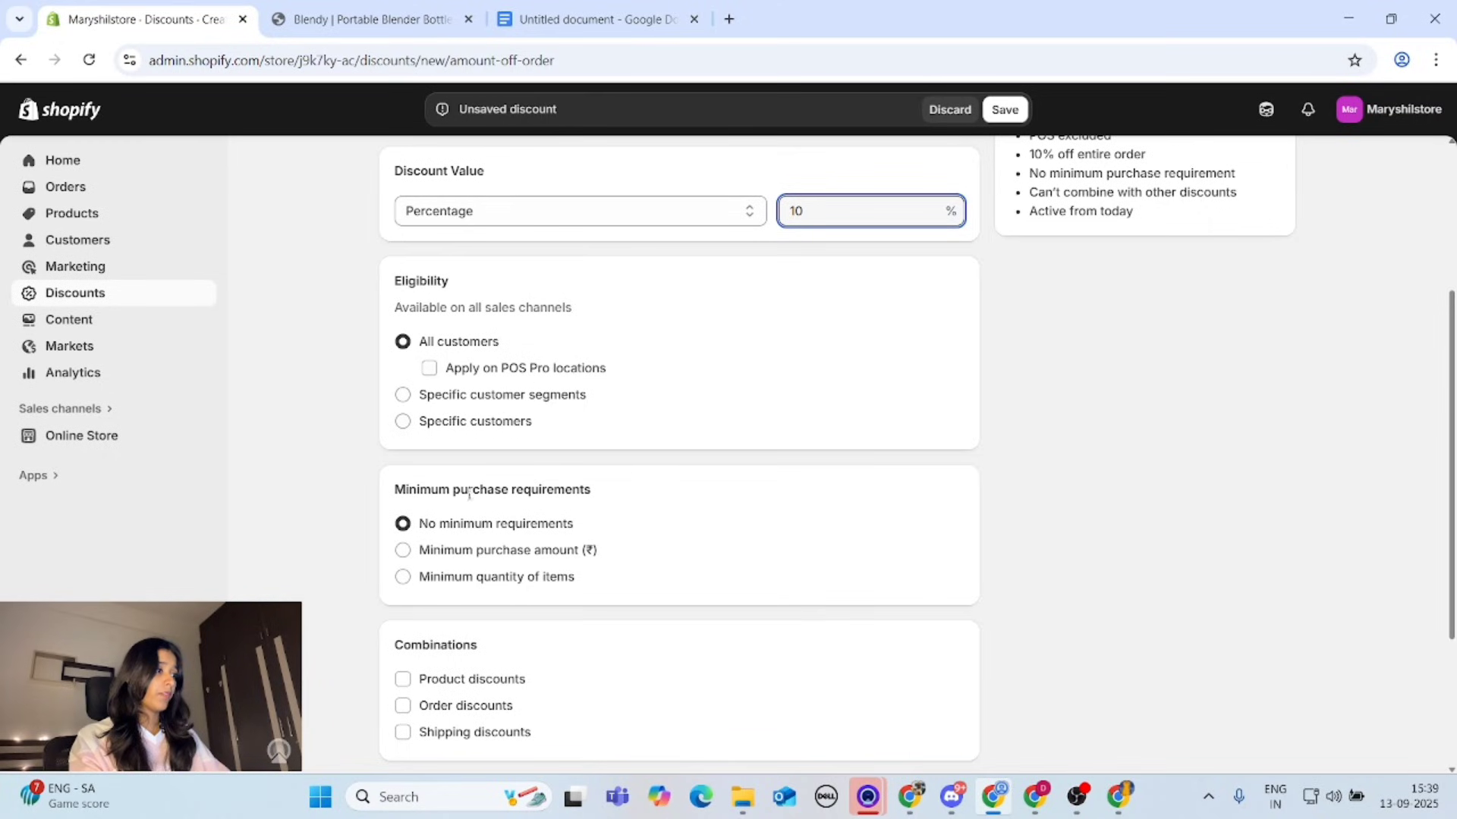
scroll(493, 529, down, 1)
scroll(494, 530, down, 1)
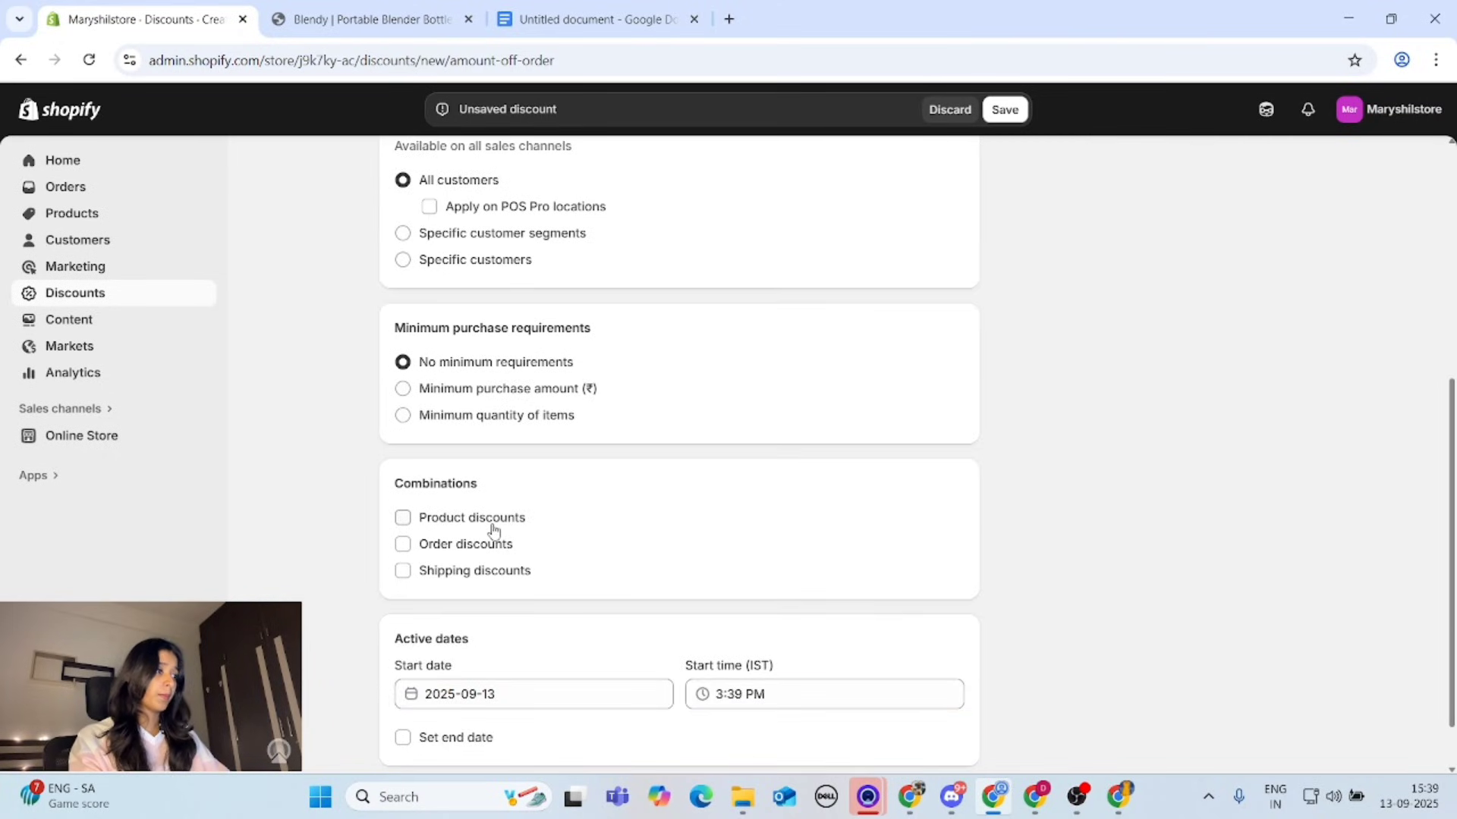
scroll(493, 529, down, 1)
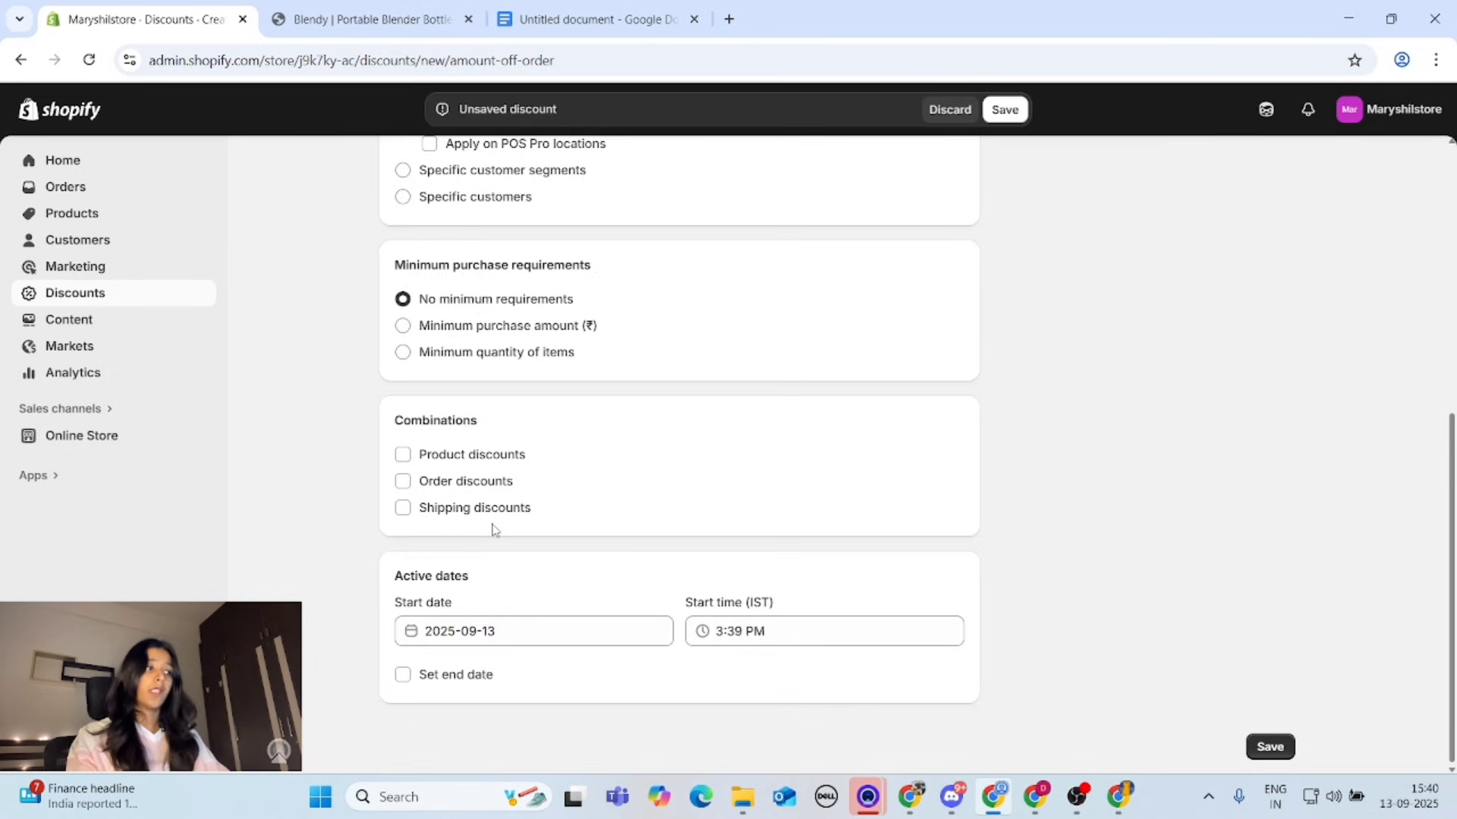
scroll(674, 399, up, 6)
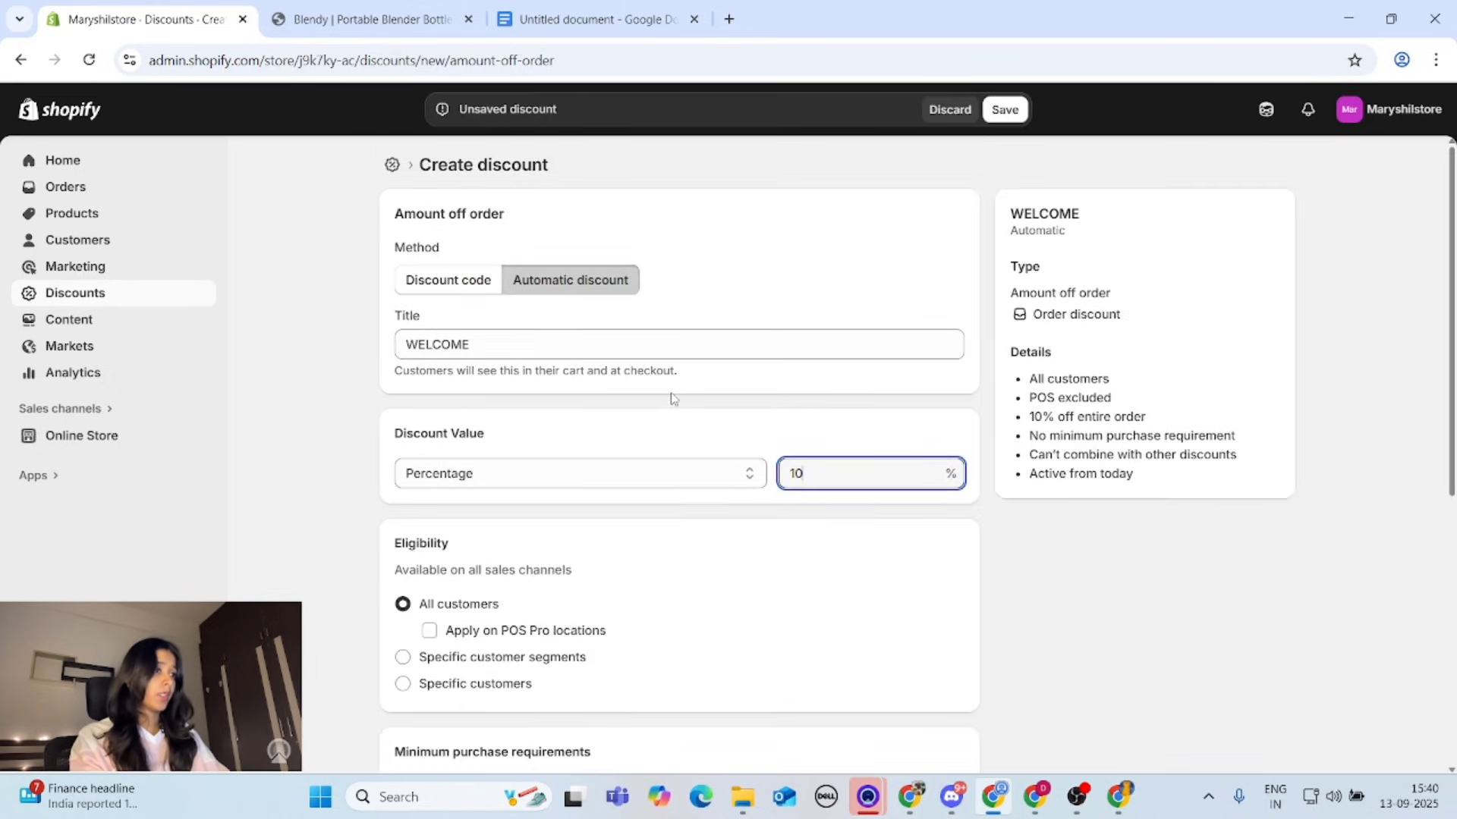
click(1012, 117)
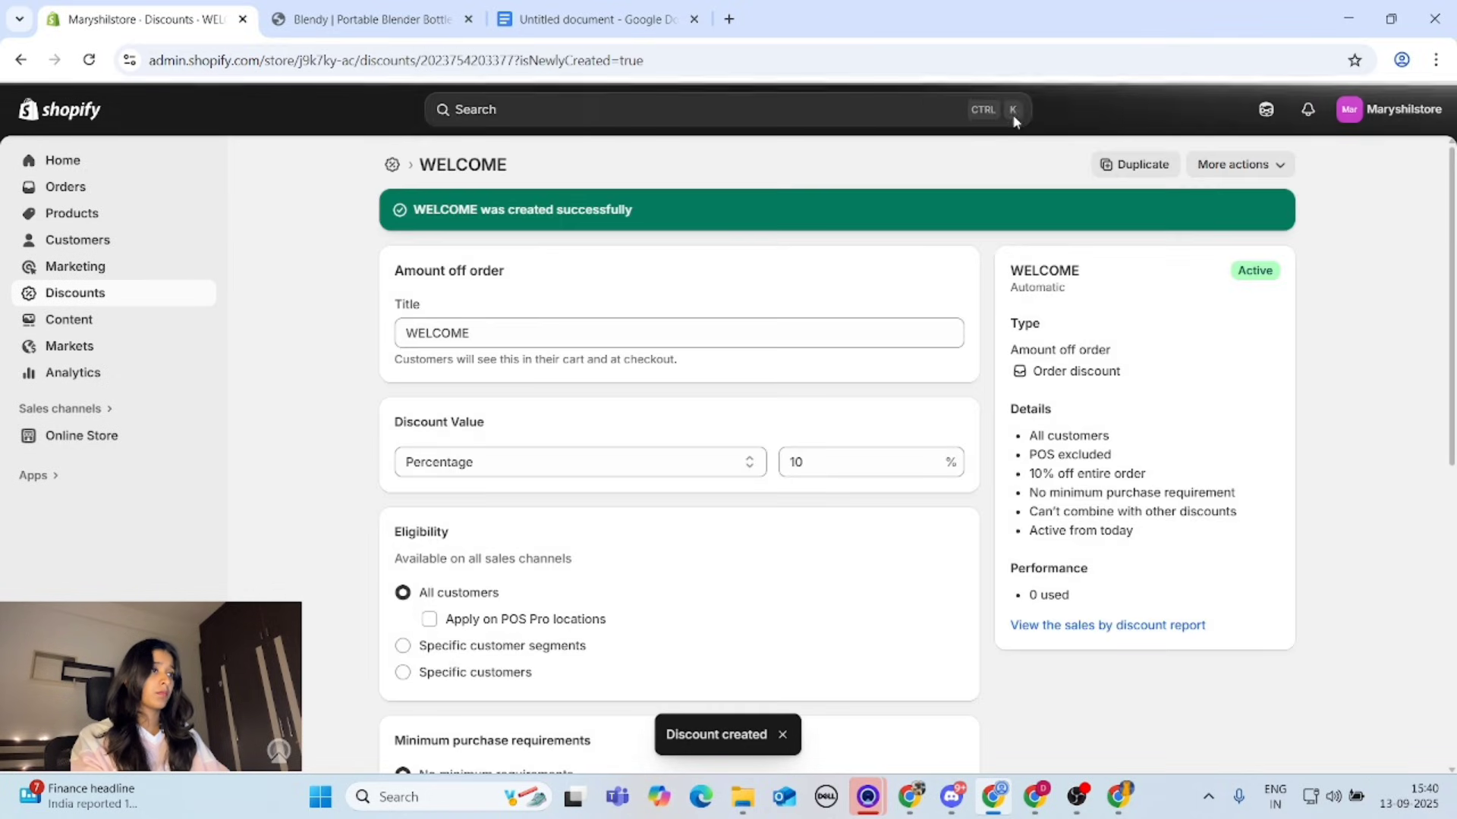
Reload the Blendy product page on the storefront and start checkout for the white bottle to test the automatic discount
click(343, 29)
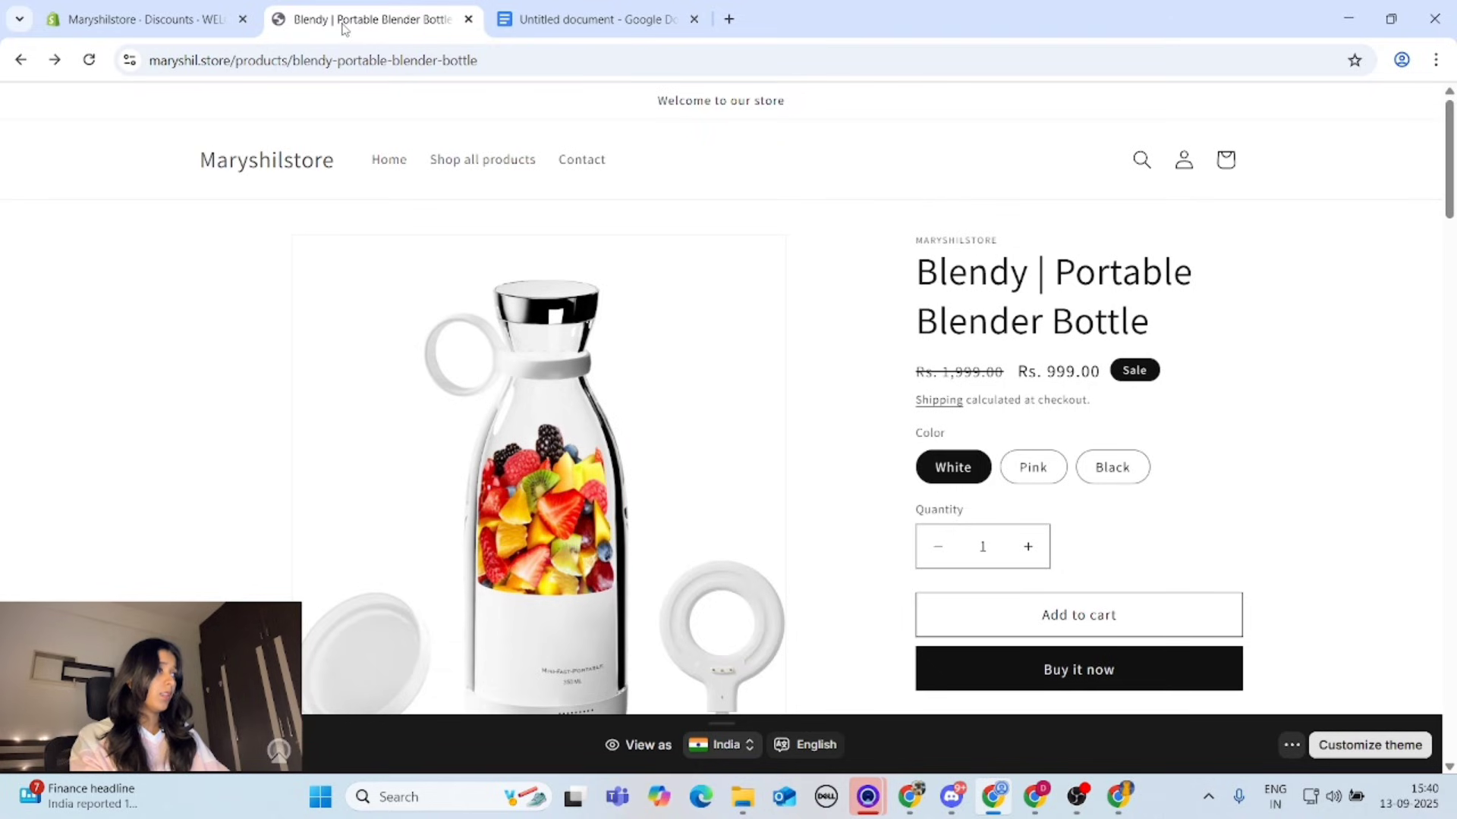
click(88, 61)
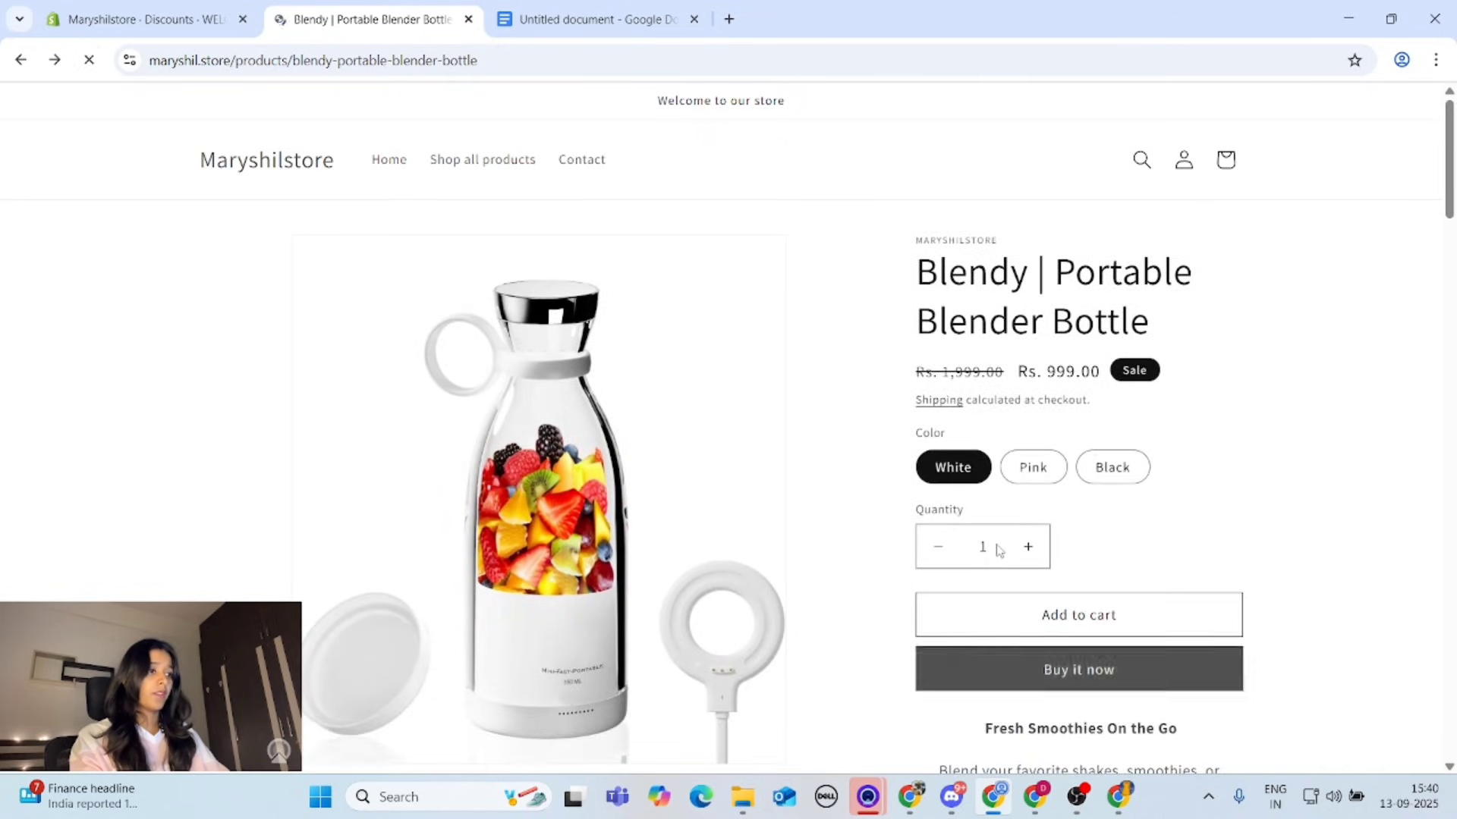
scroll(999, 548, down, 2)
click(1093, 492)
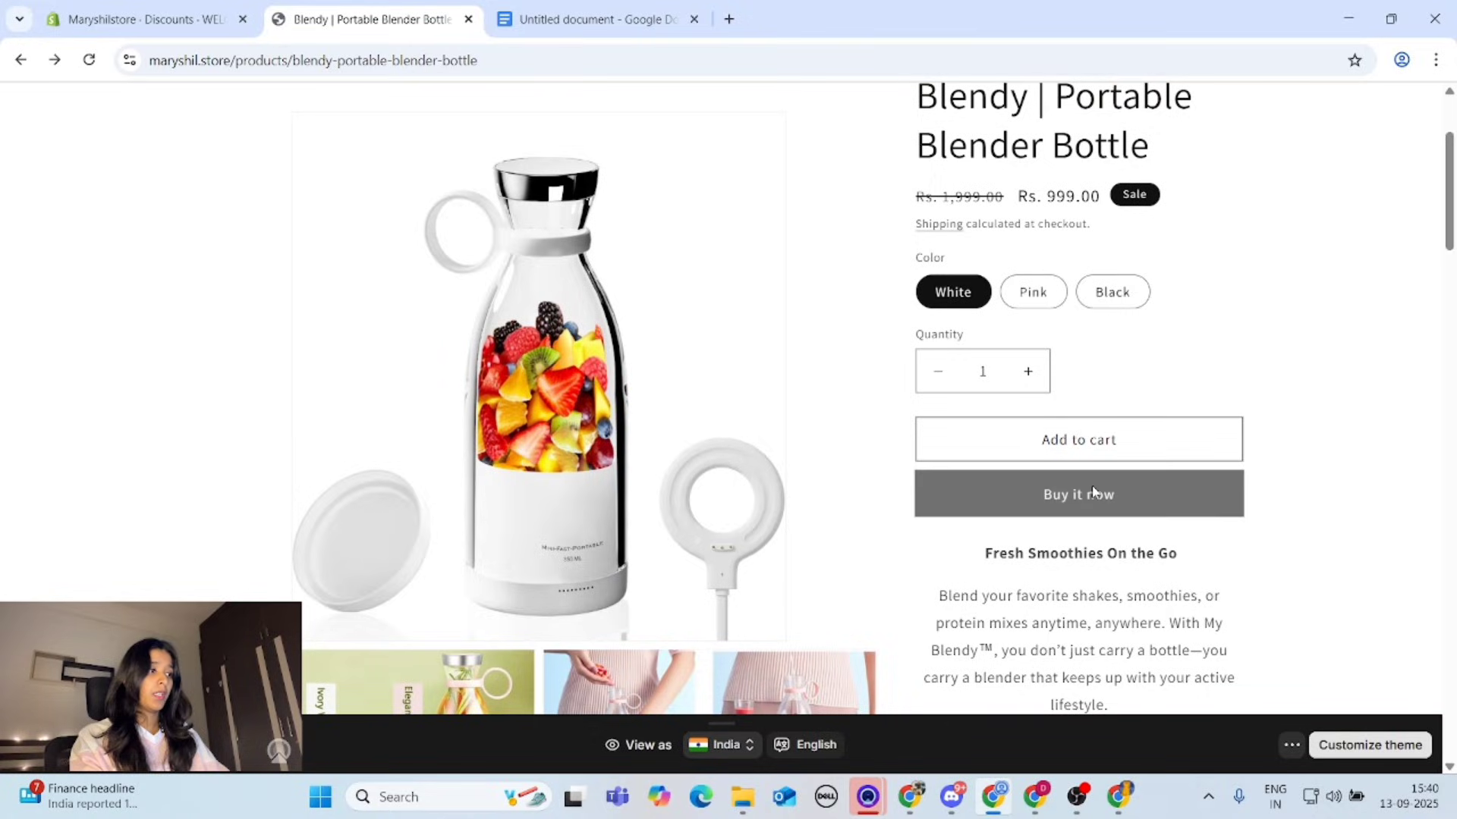
click(1093, 491)
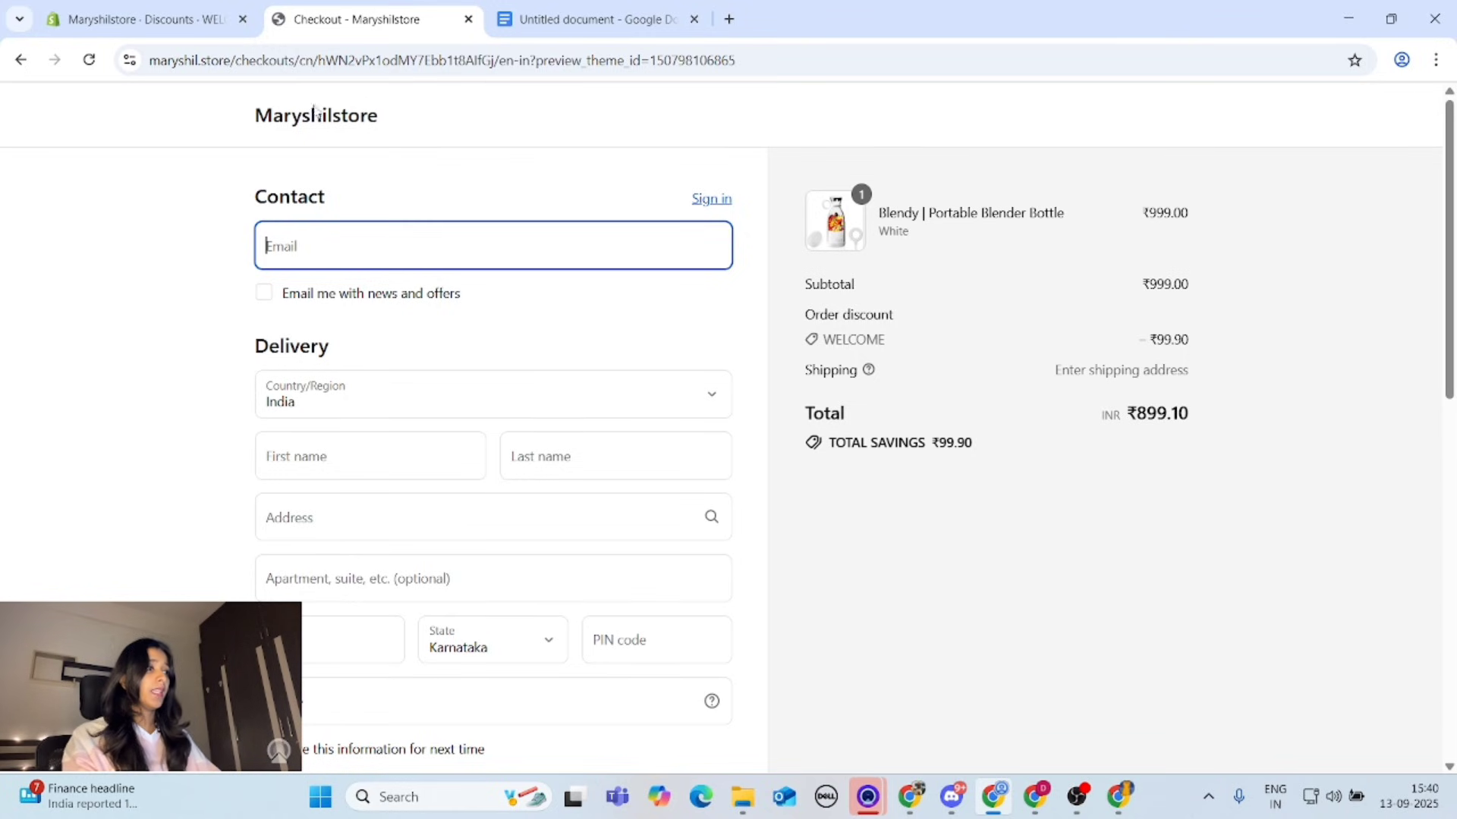
Return to the store admin and review the WELCOME discount's settings
click(175, 20)
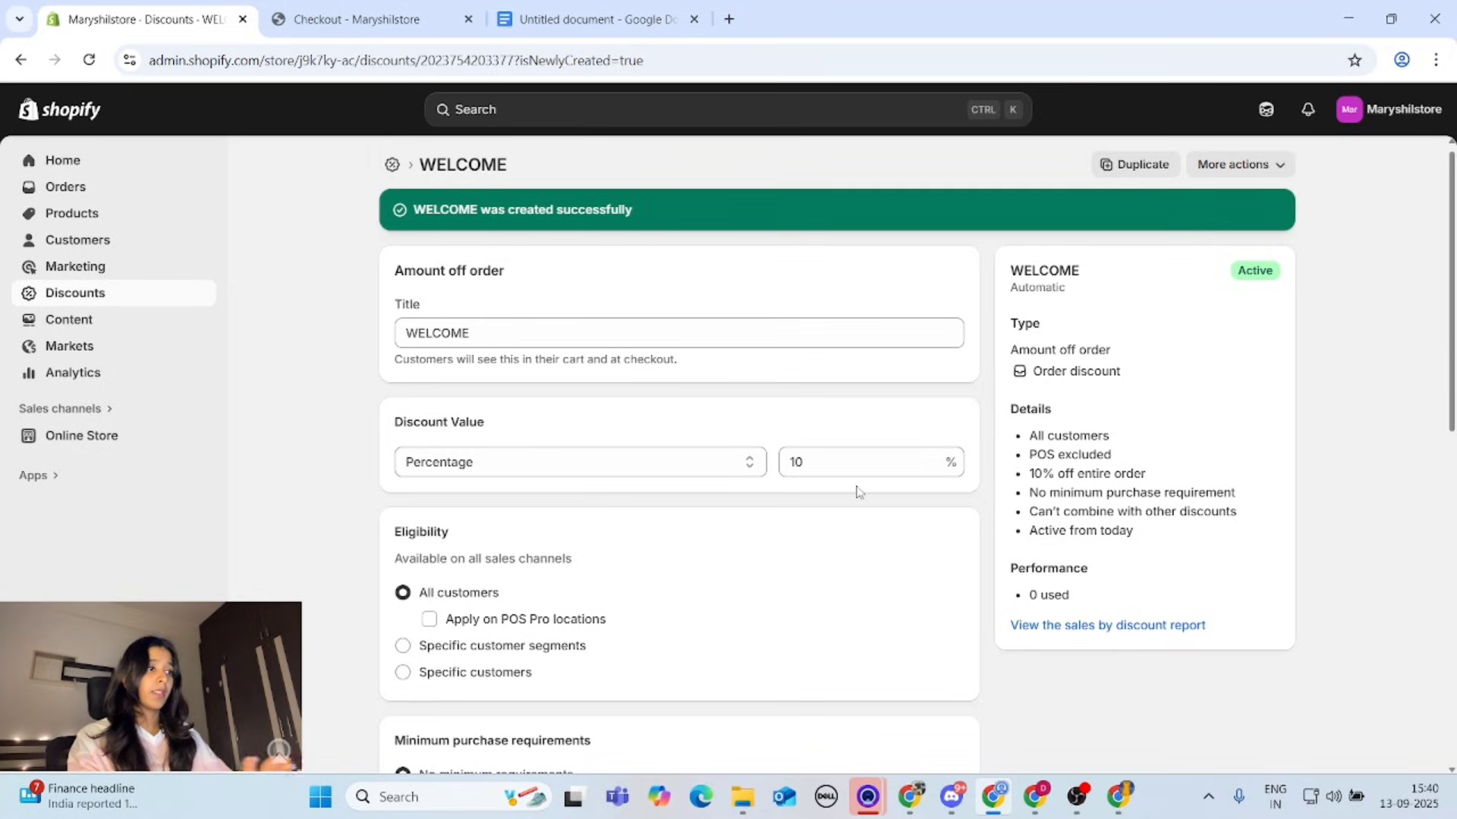
scroll(857, 489, down, 1)
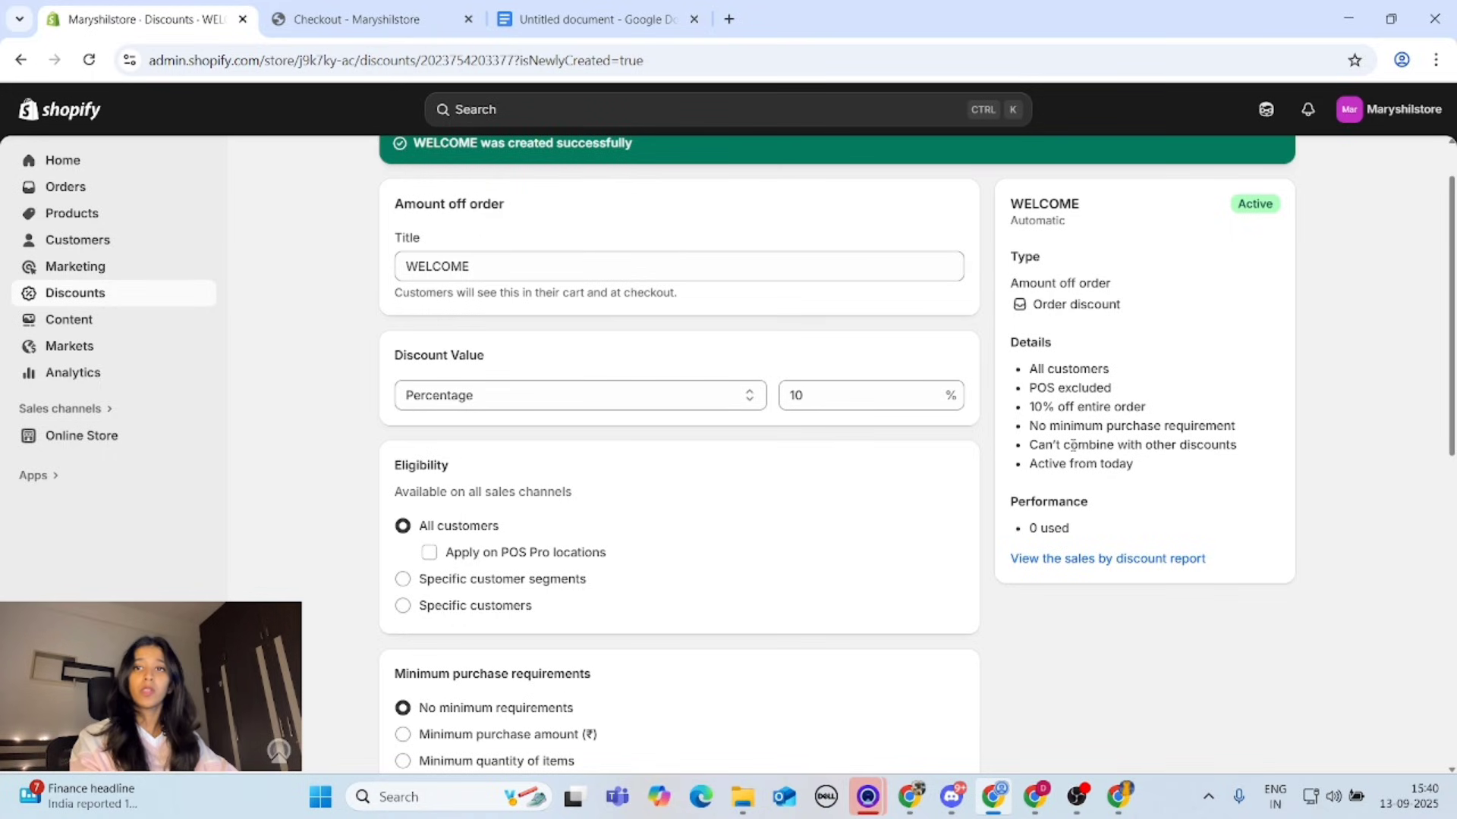
scroll(594, 416, up, 1)
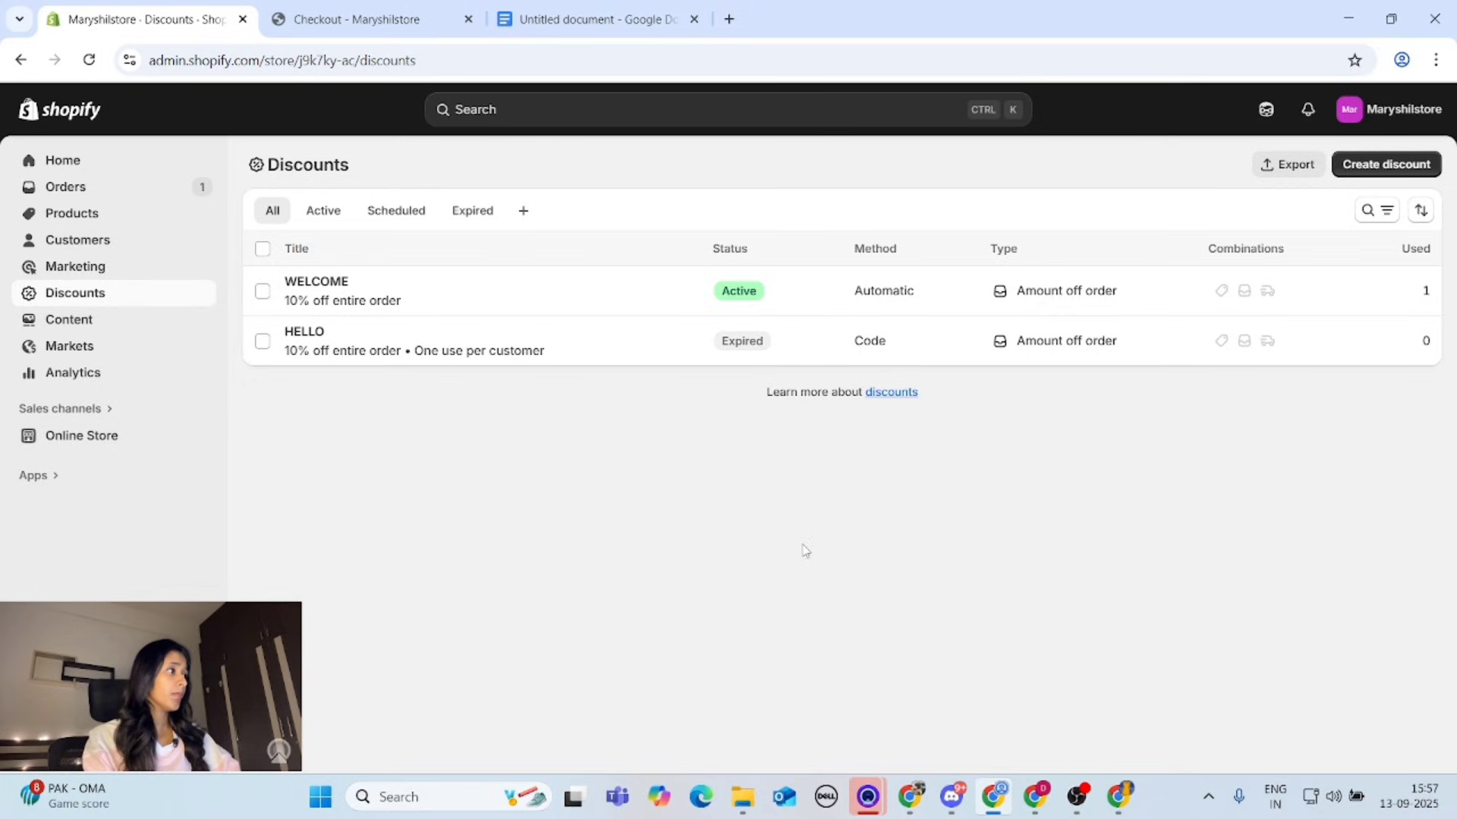
Open the Blendy bottle order from the orders list and examine its fulfillment, payment and customer details
click(99, 189)
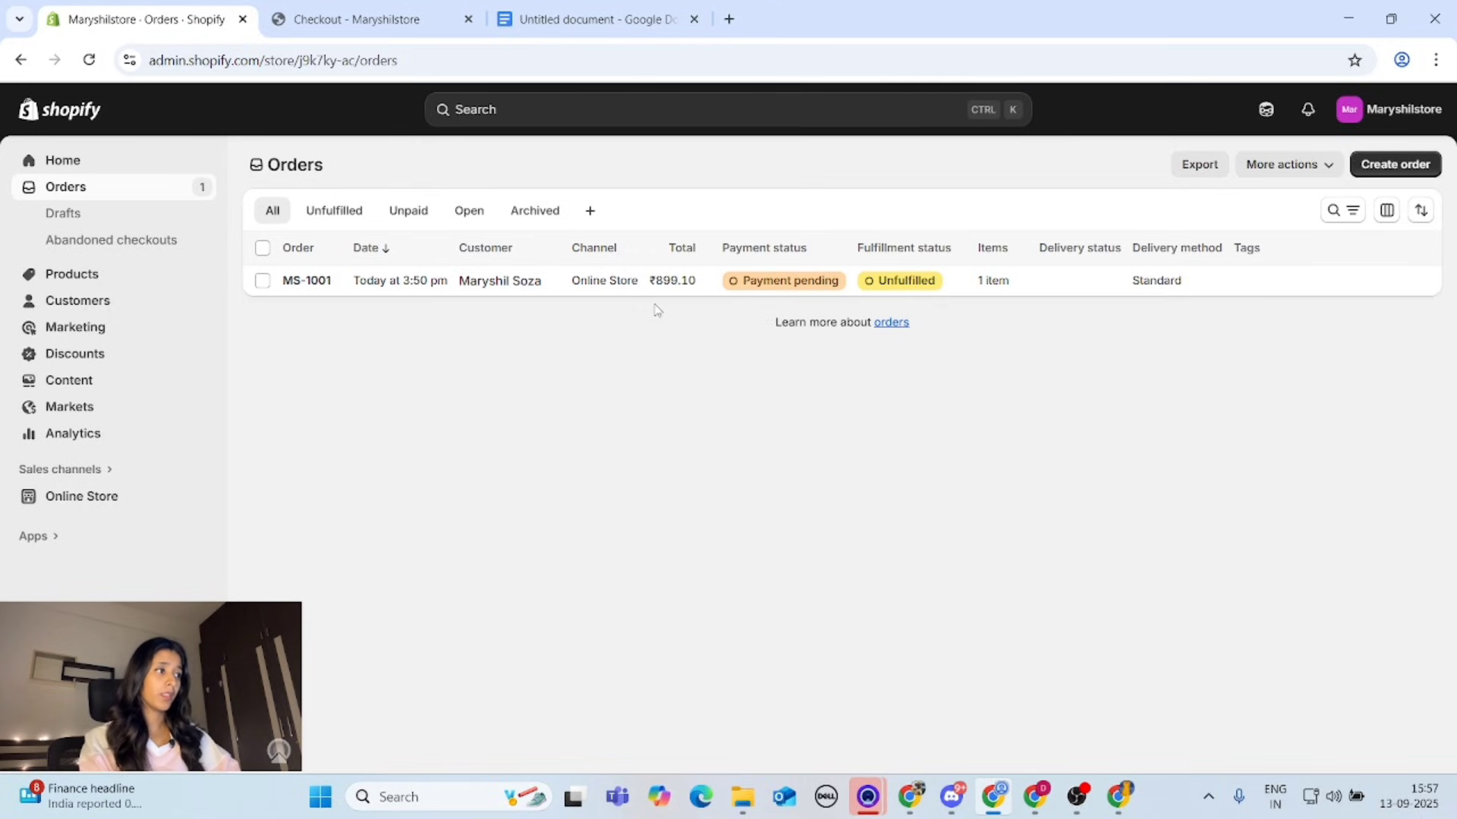
click(311, 295)
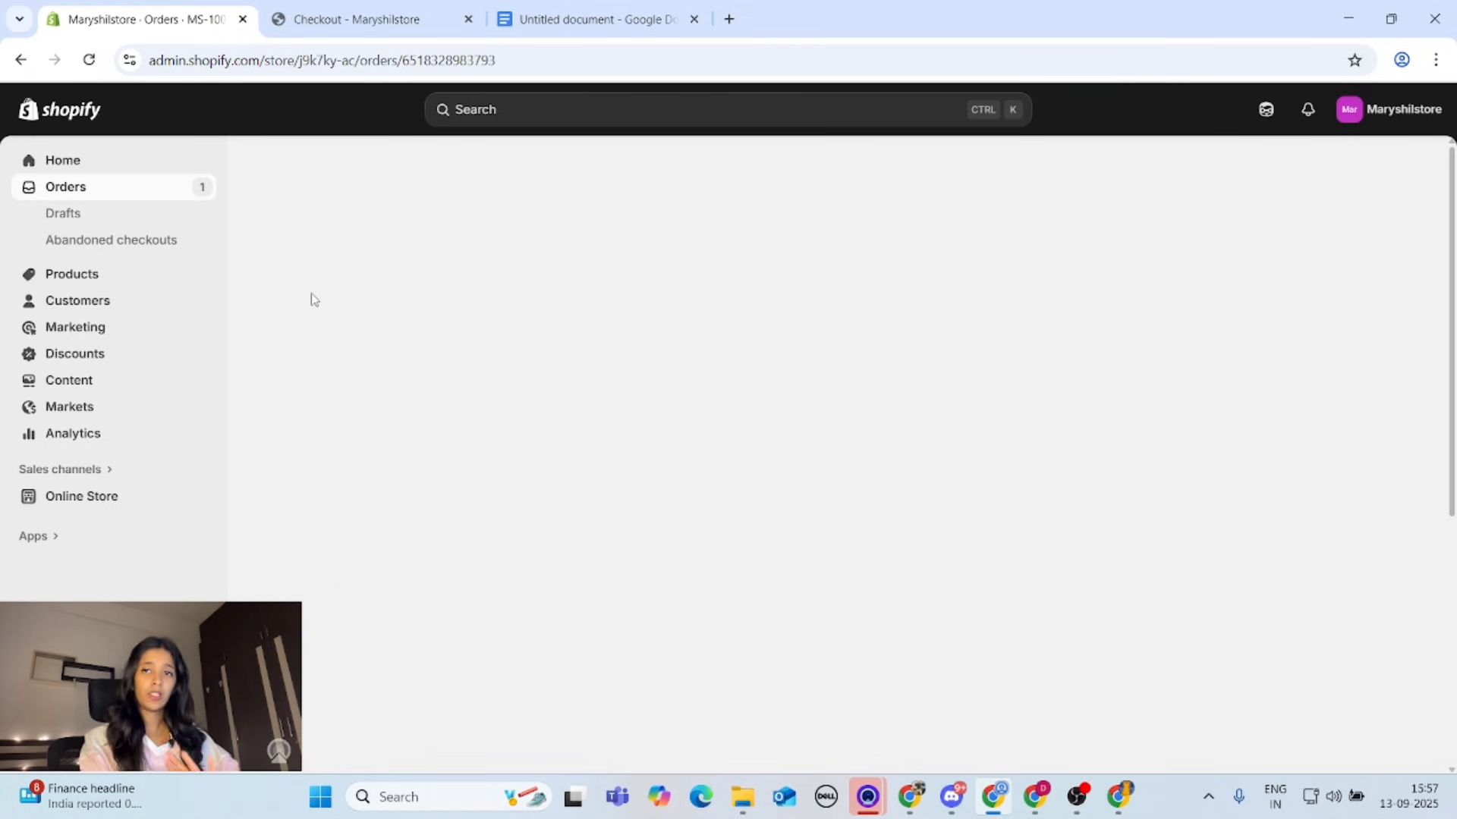
scroll(816, 510, down, 2)
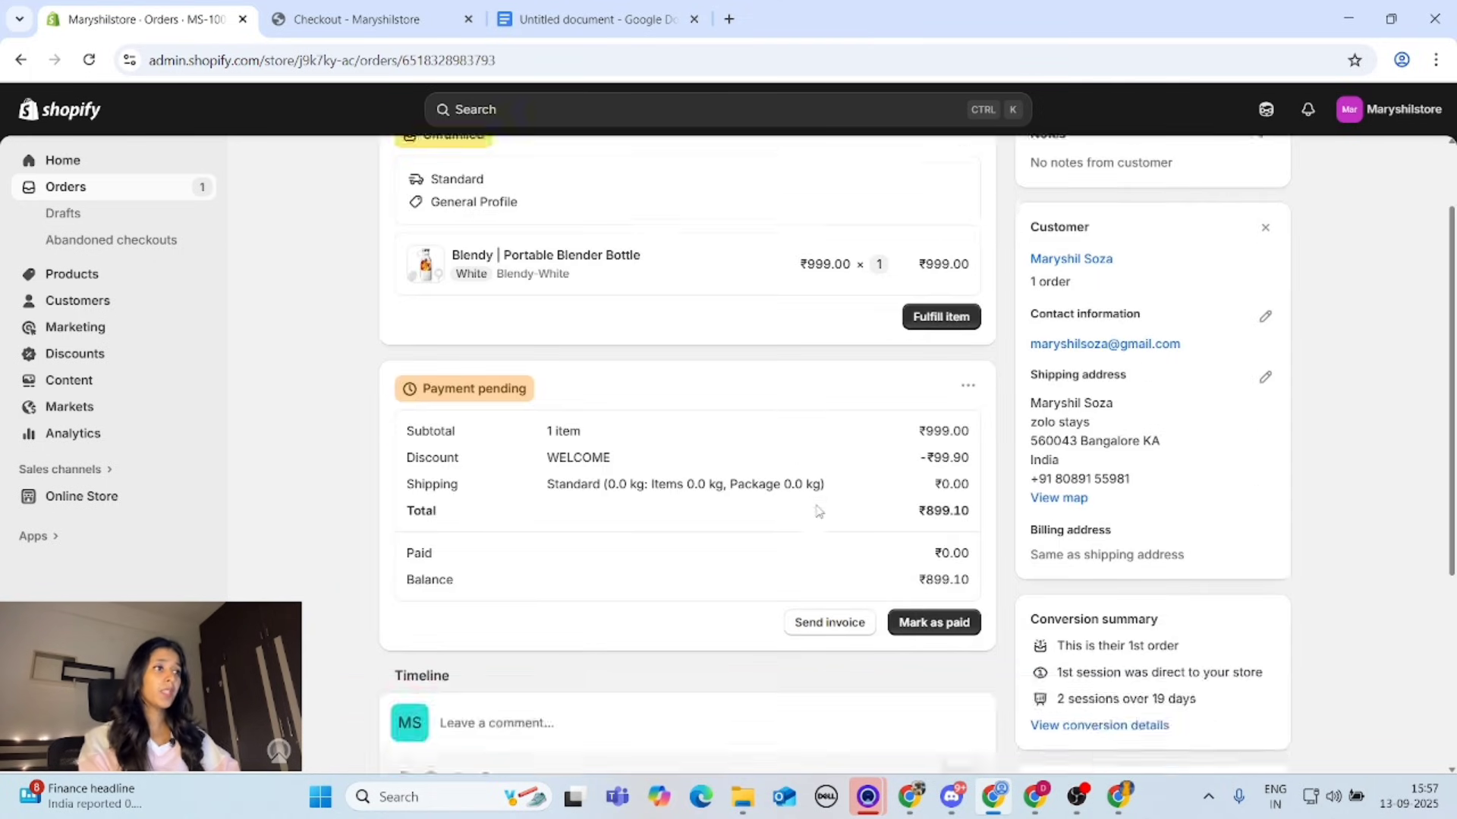
scroll(817, 510, up, 2)
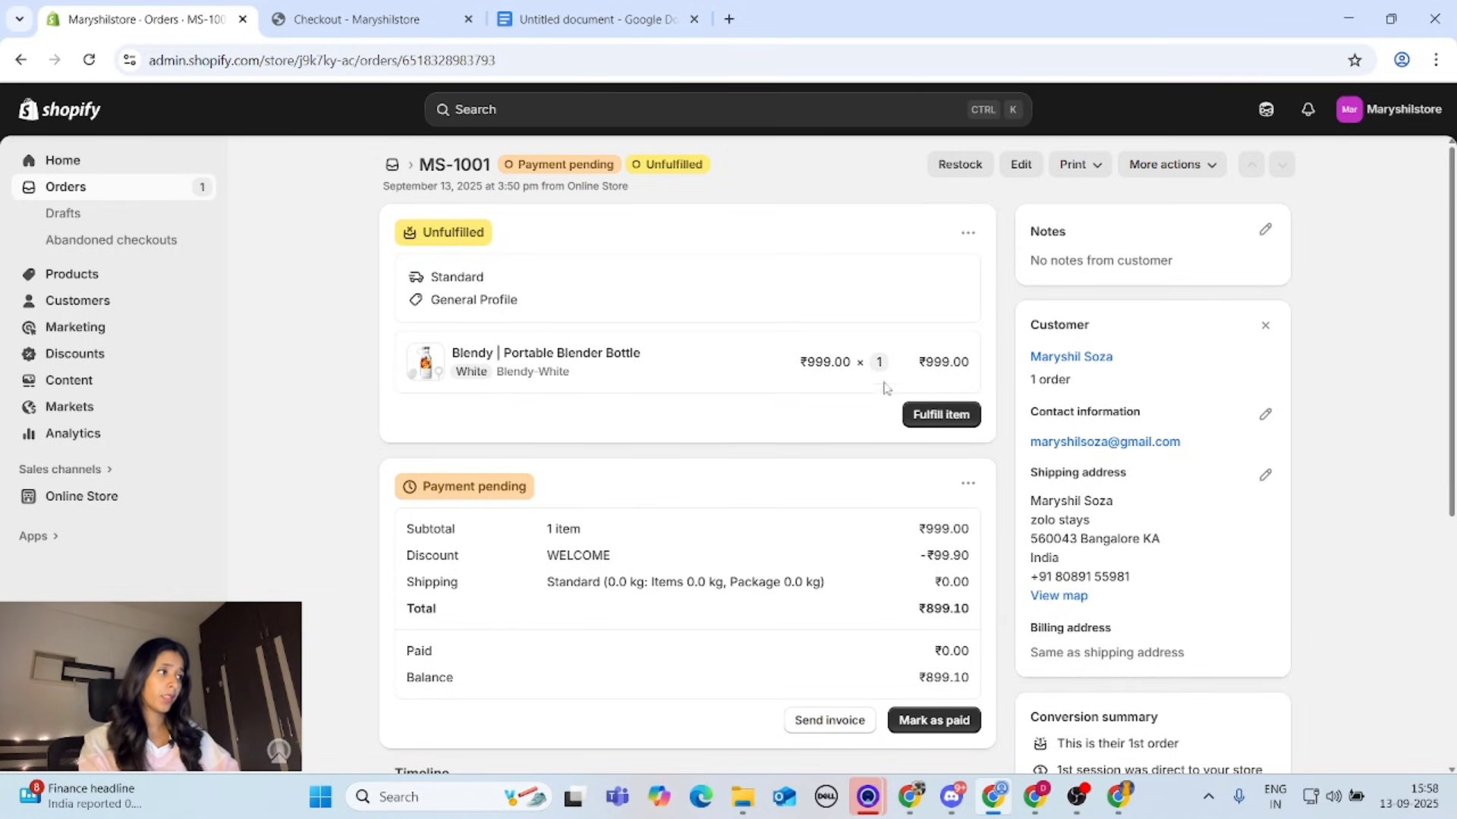
scroll(827, 410, down, 3)
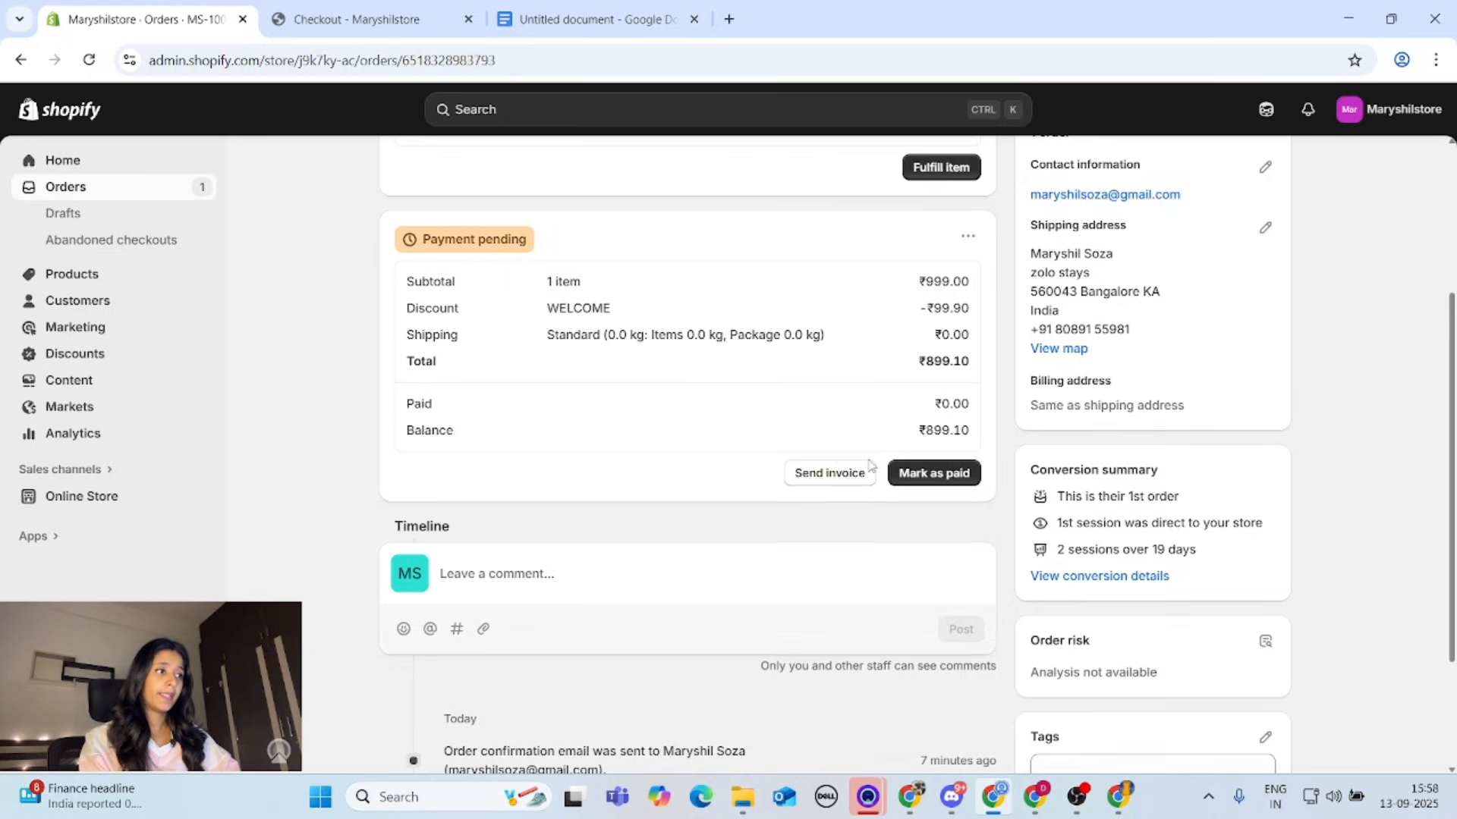
Examine the Blendy bottle order's payment summary, timeline, customer contact and address details, conversion summary, order risk and tags
scroll(857, 474, down, 2)
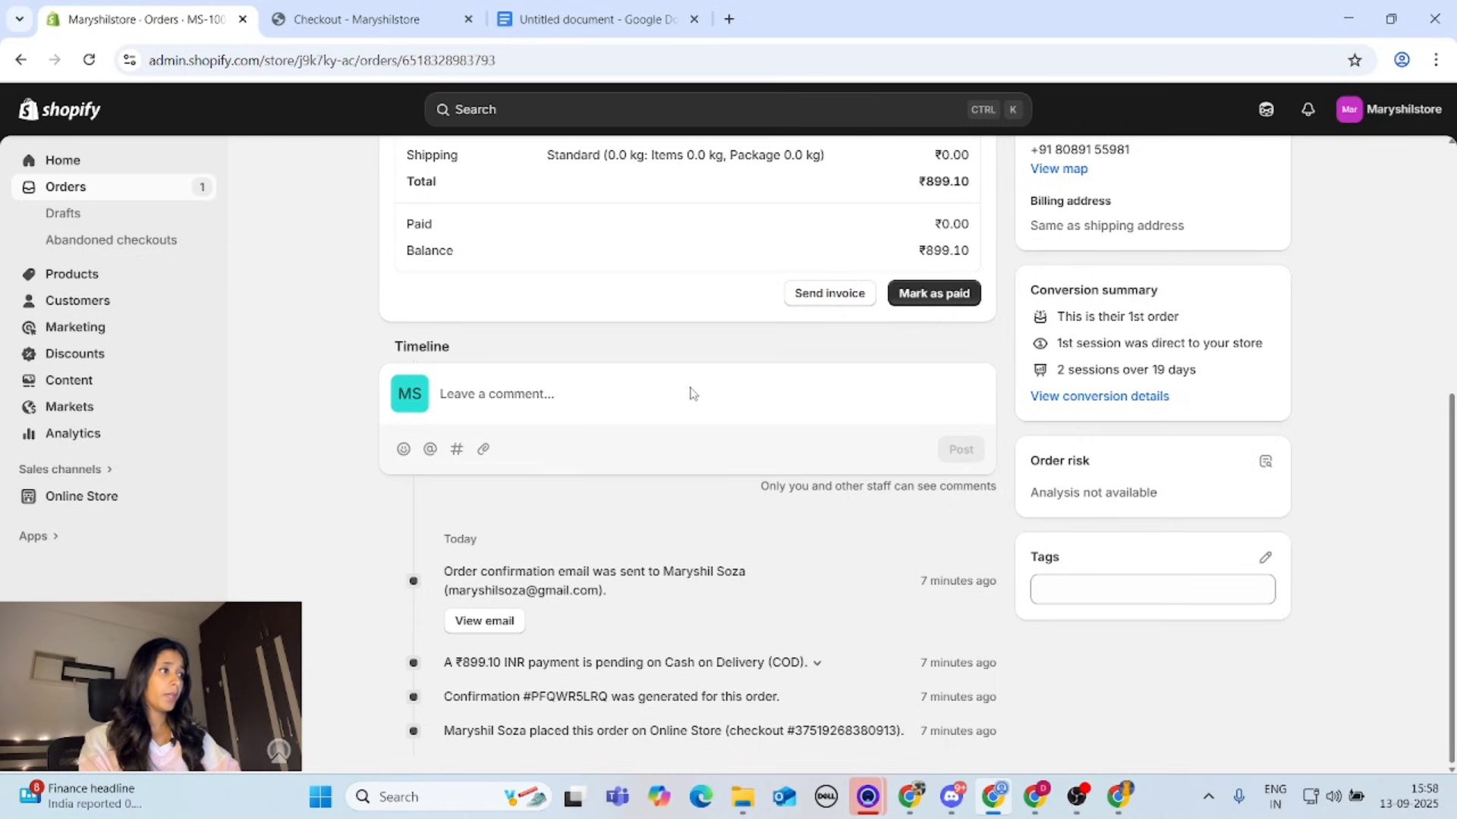
scroll(611, 659, up, 2)
scroll(615, 657, down, 2)
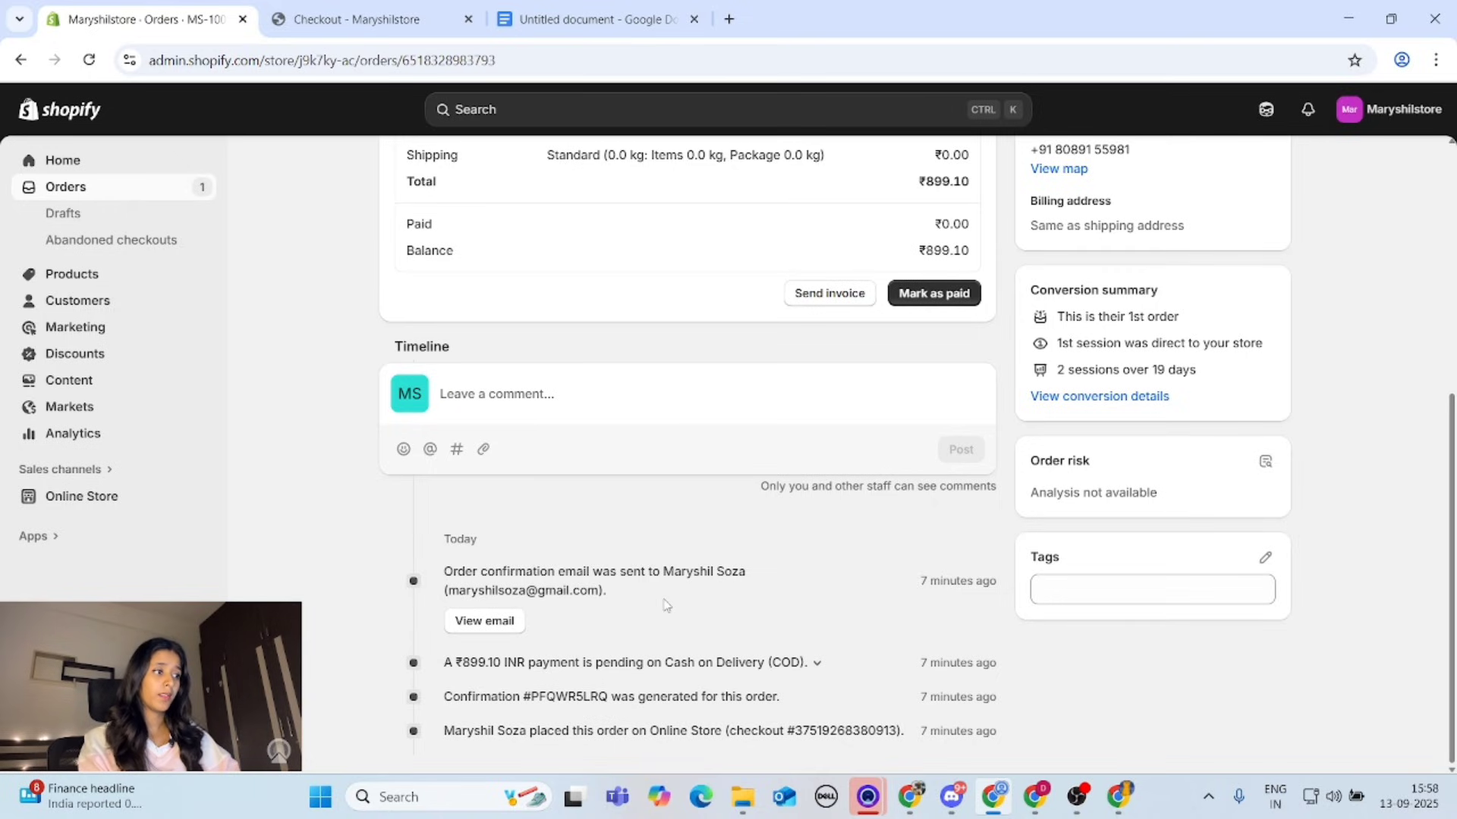
scroll(683, 468, up, 2)
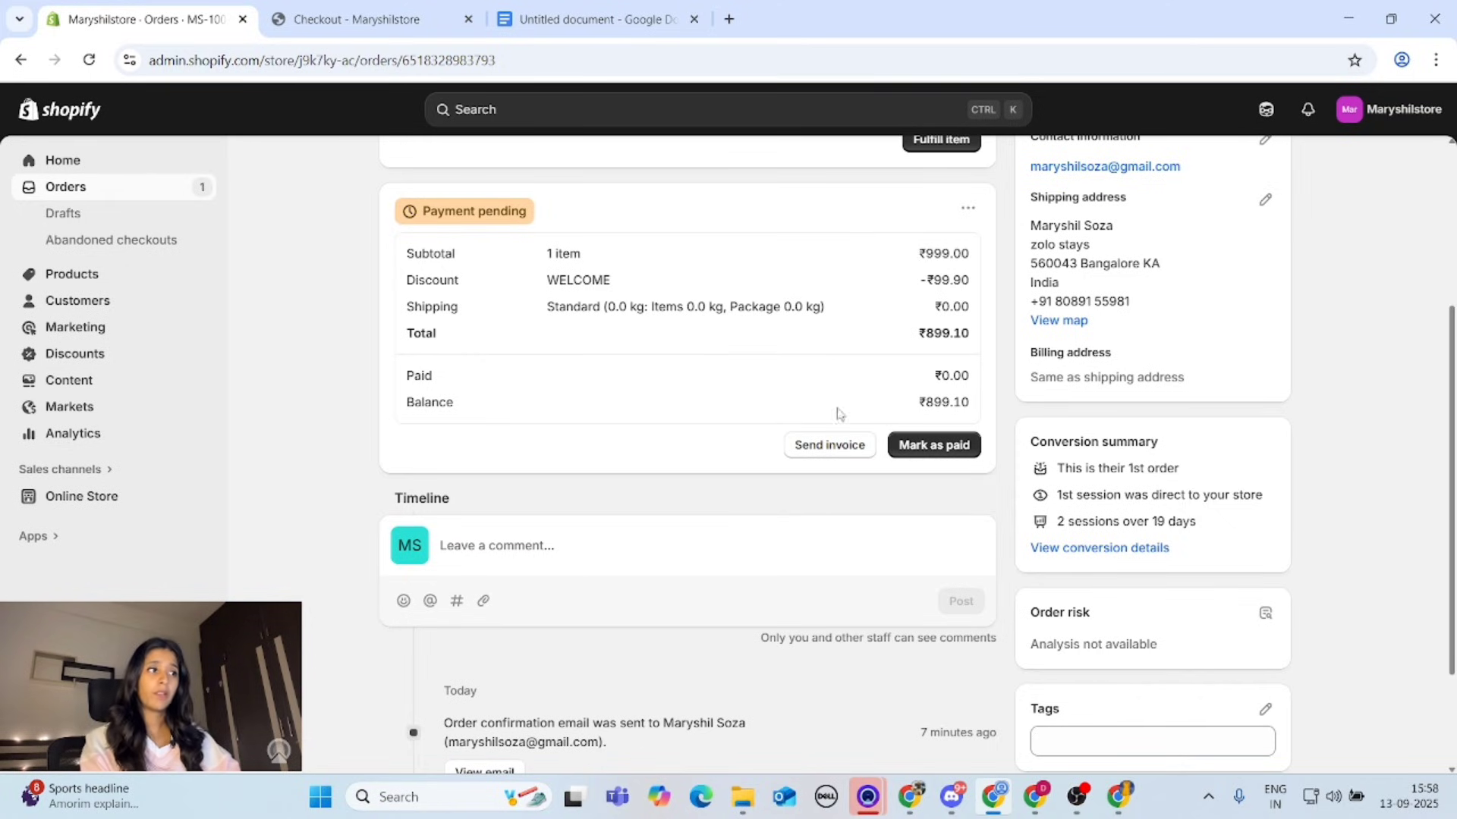
scroll(935, 390, down, 2)
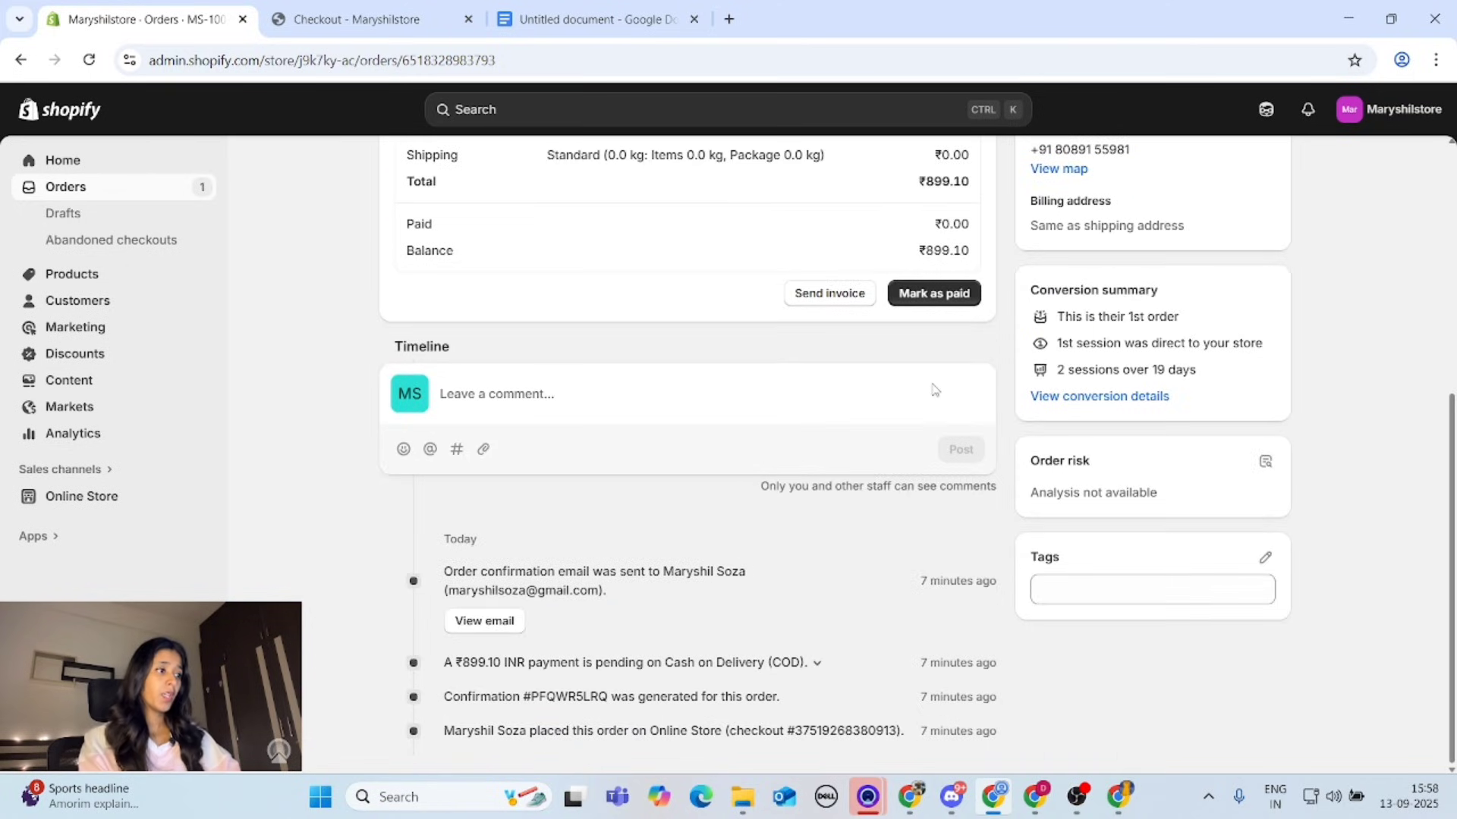
scroll(830, 559, up, 6)
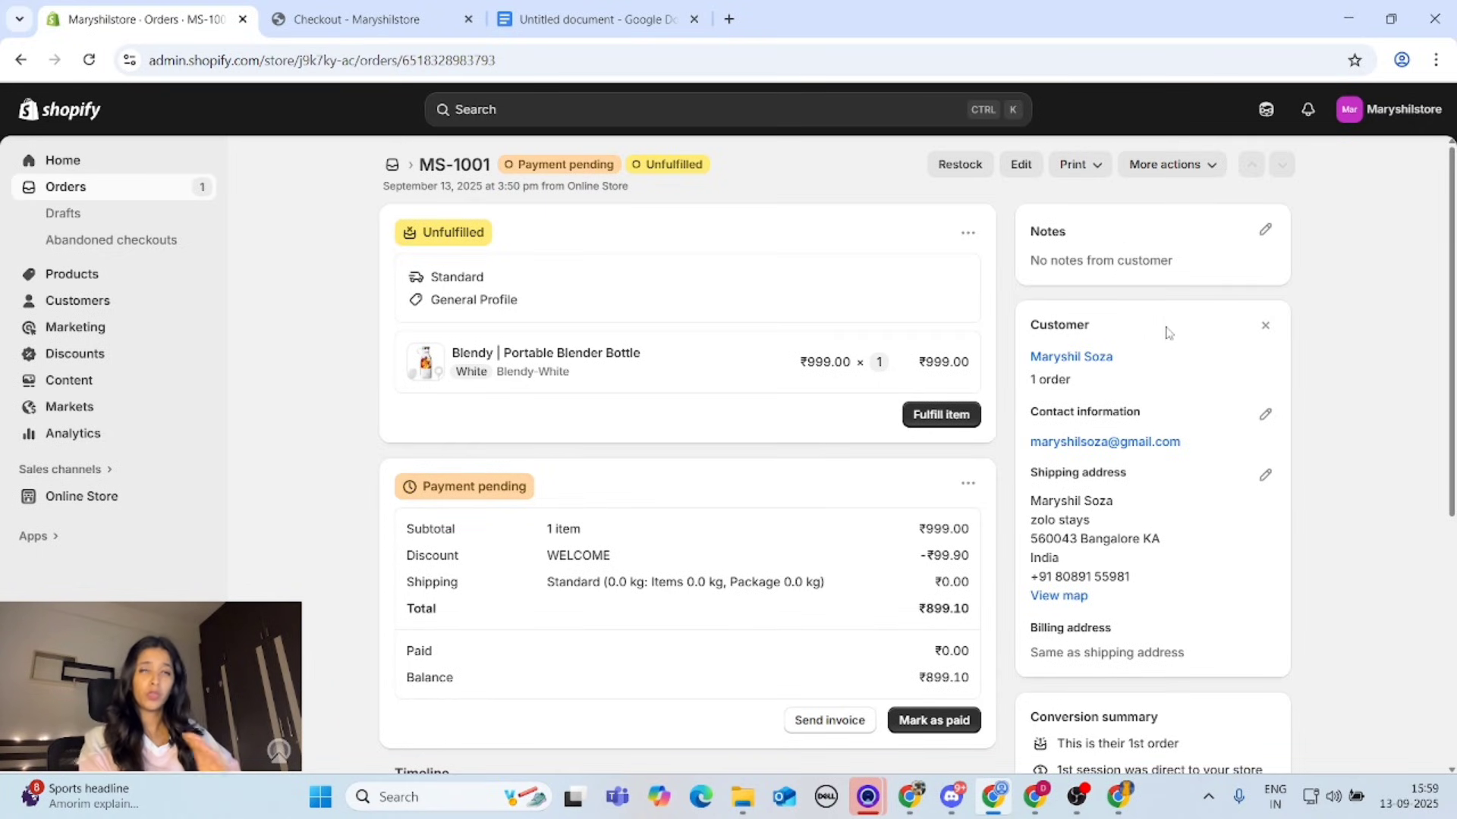
scroll(1081, 287, down, 1)
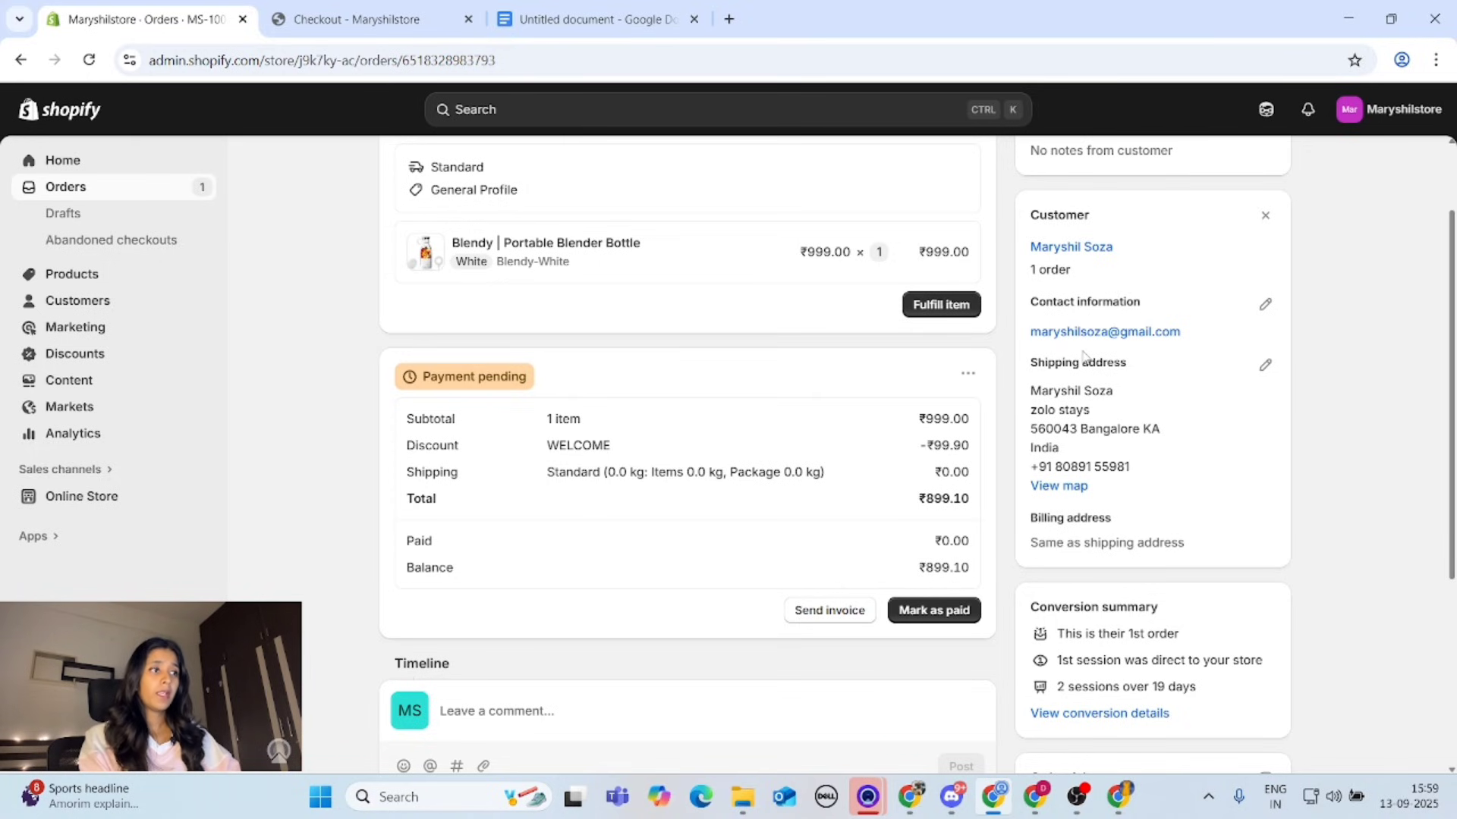
scroll(1083, 355, down, 2)
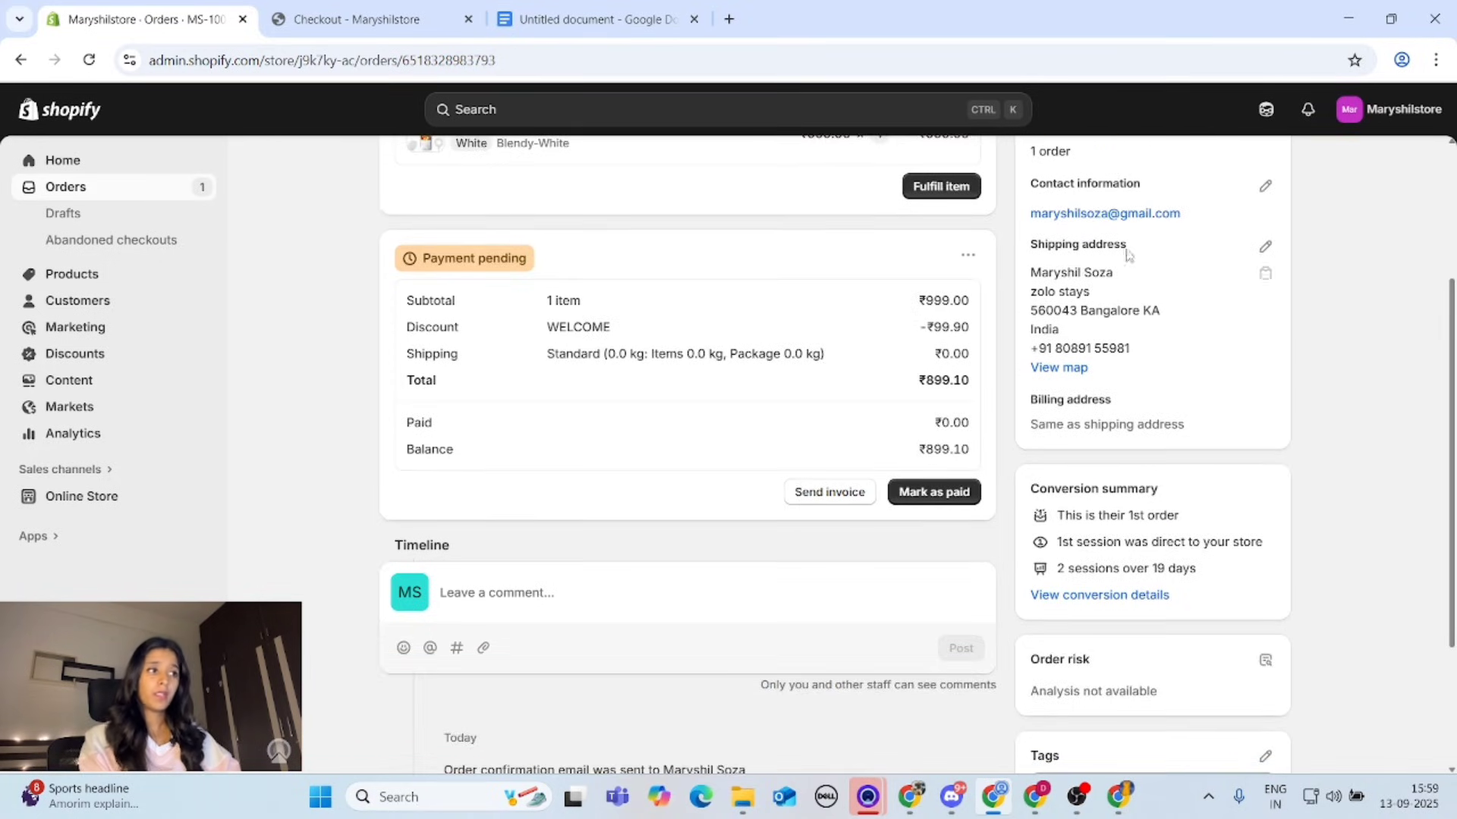
scroll(1049, 305, down, 3)
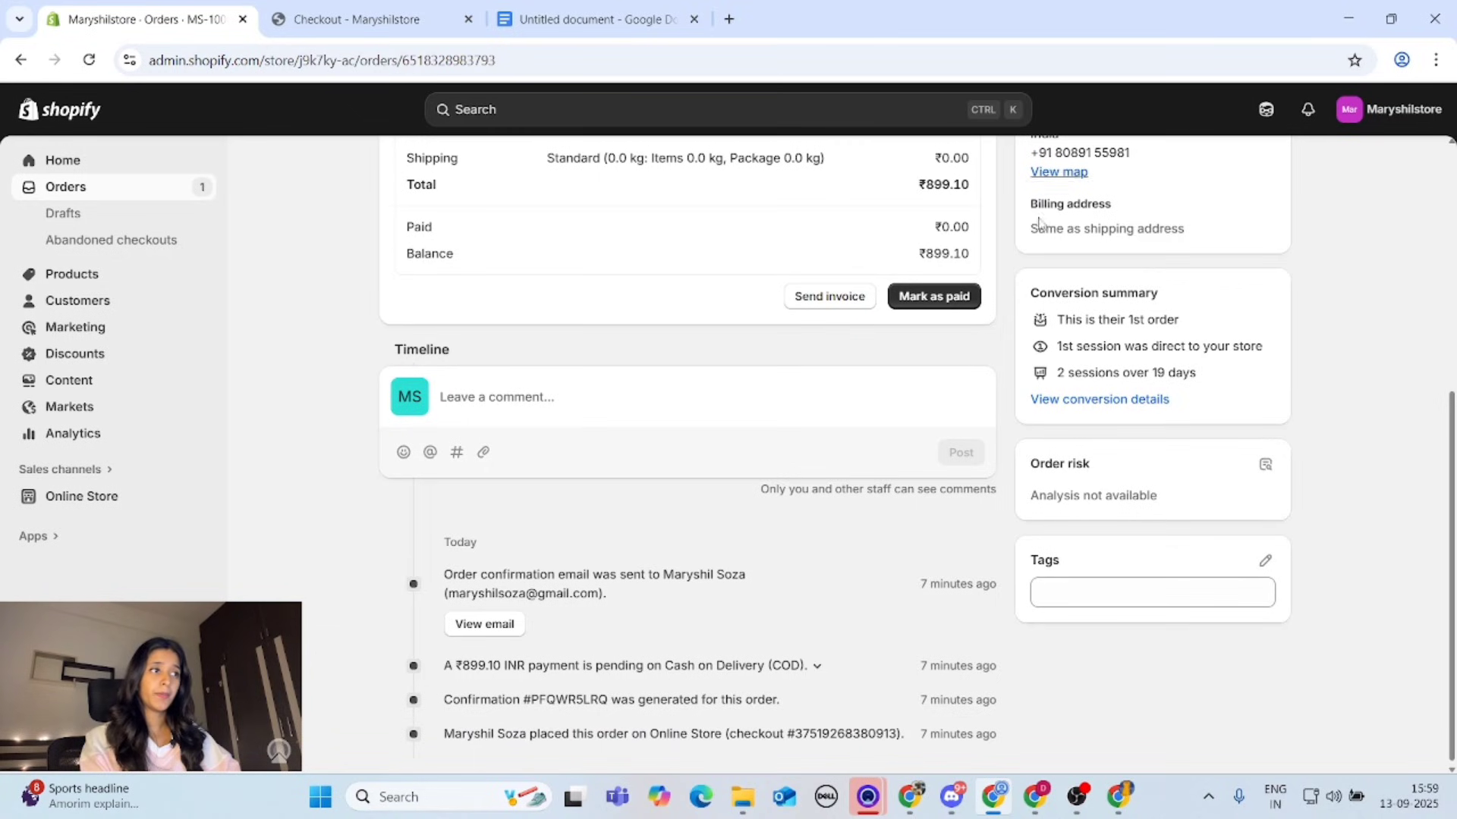
scroll(1032, 345, down, 1)
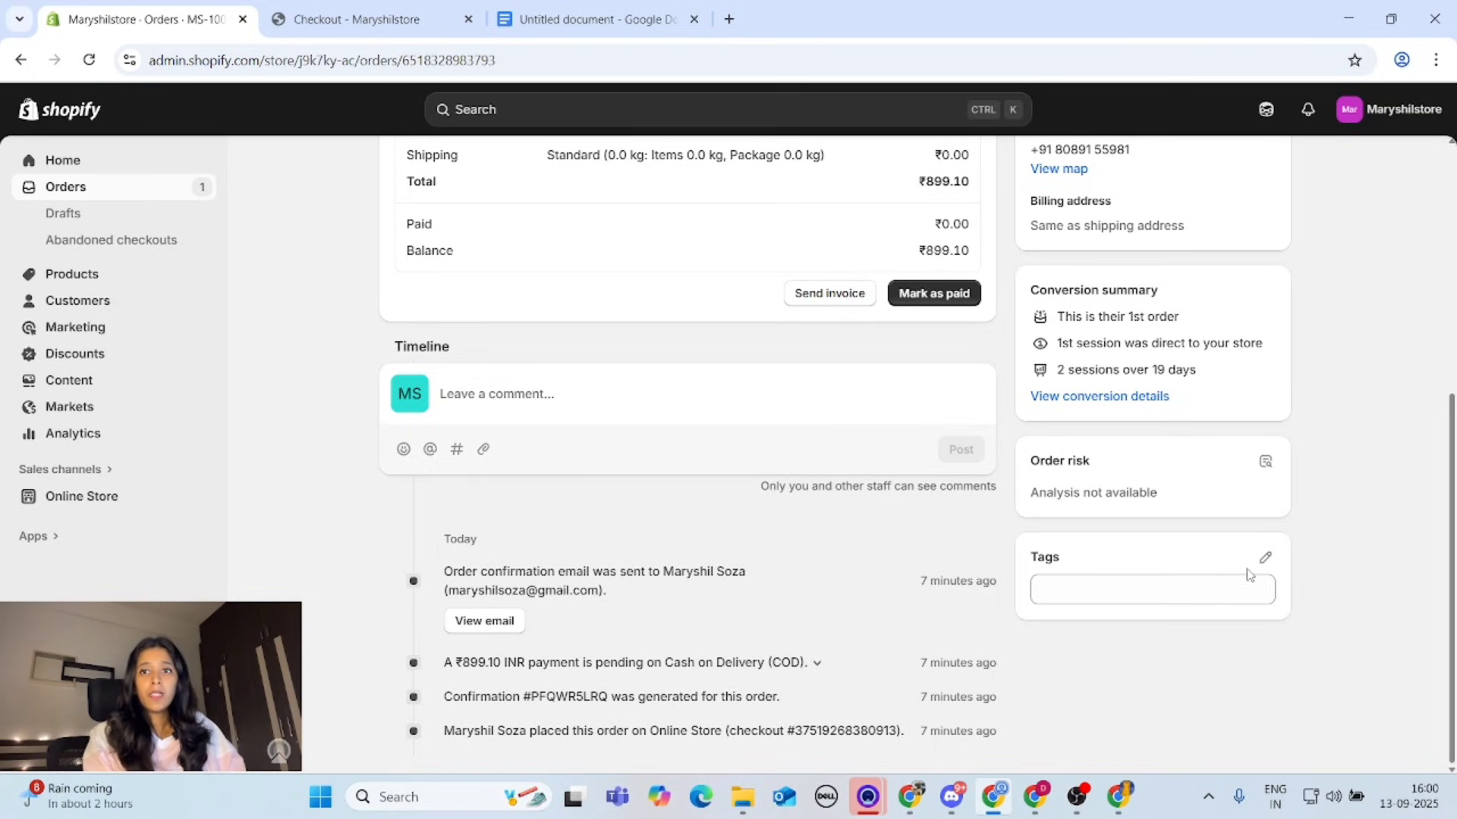
scroll(1244, 584, up, 5)
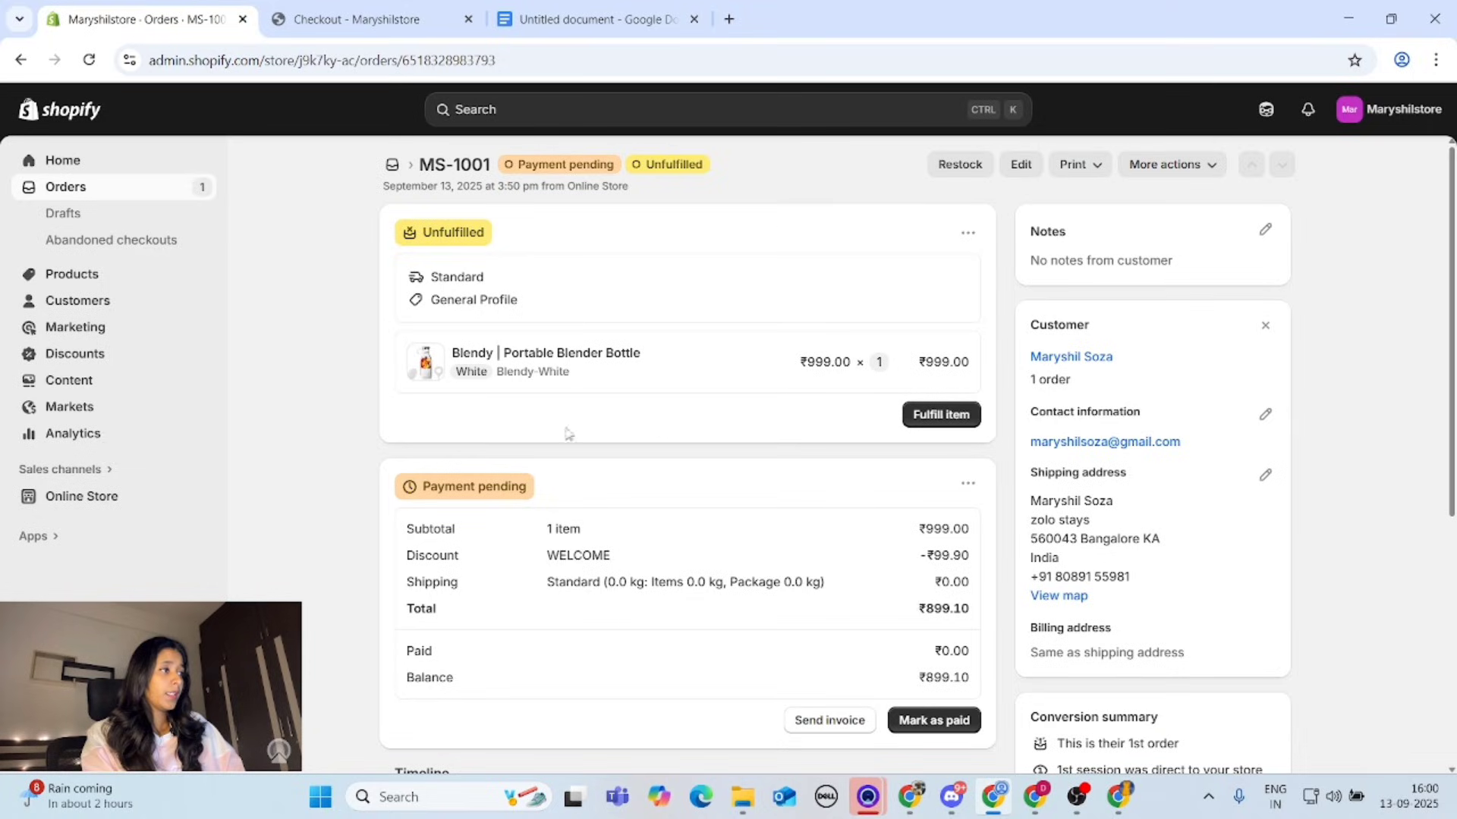
Open the store's customer list and review the customer's subscription status, location, orders and amount spent
click(104, 308)
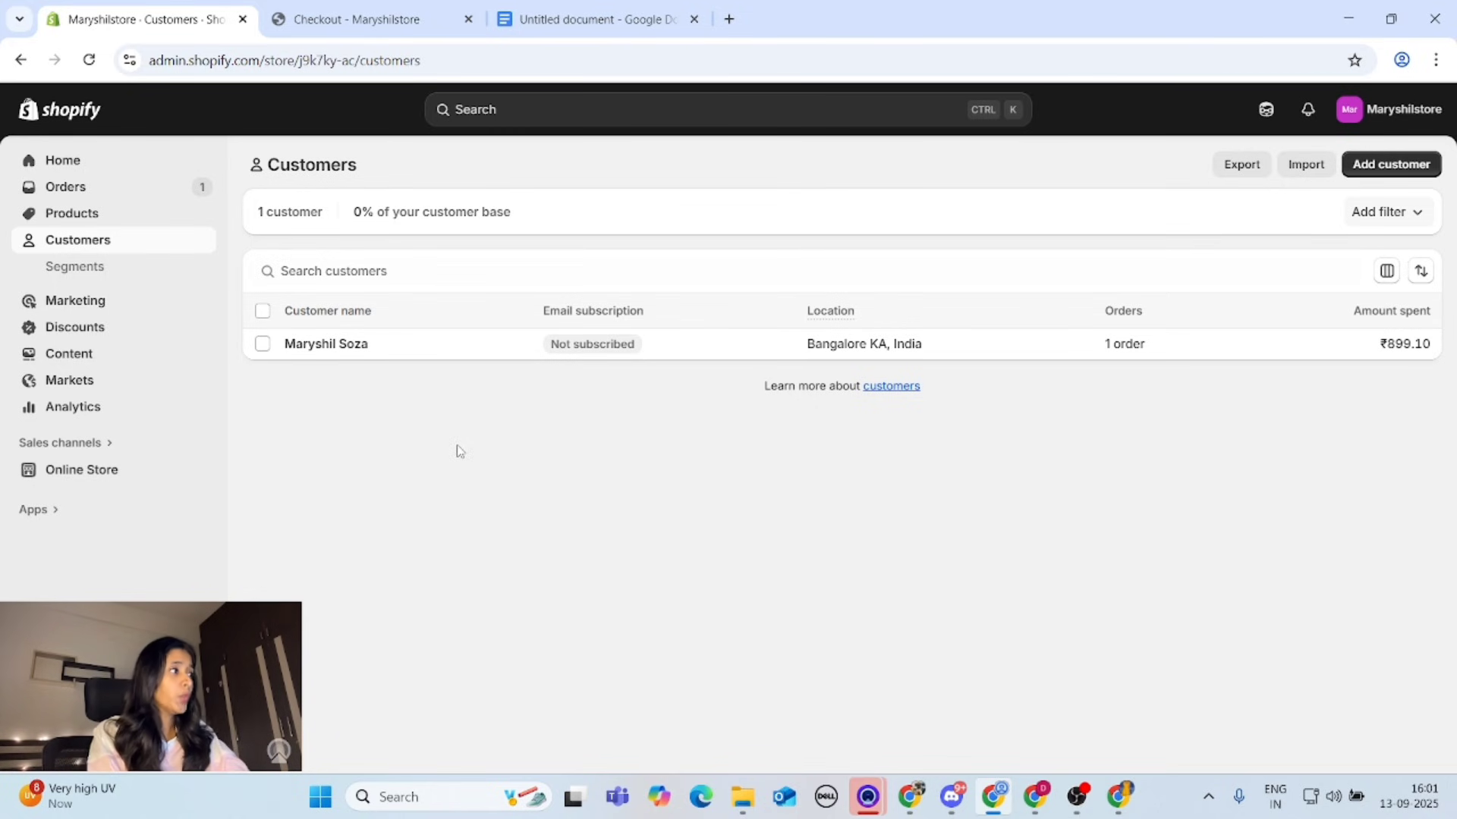
mouse_move(1002, 800)
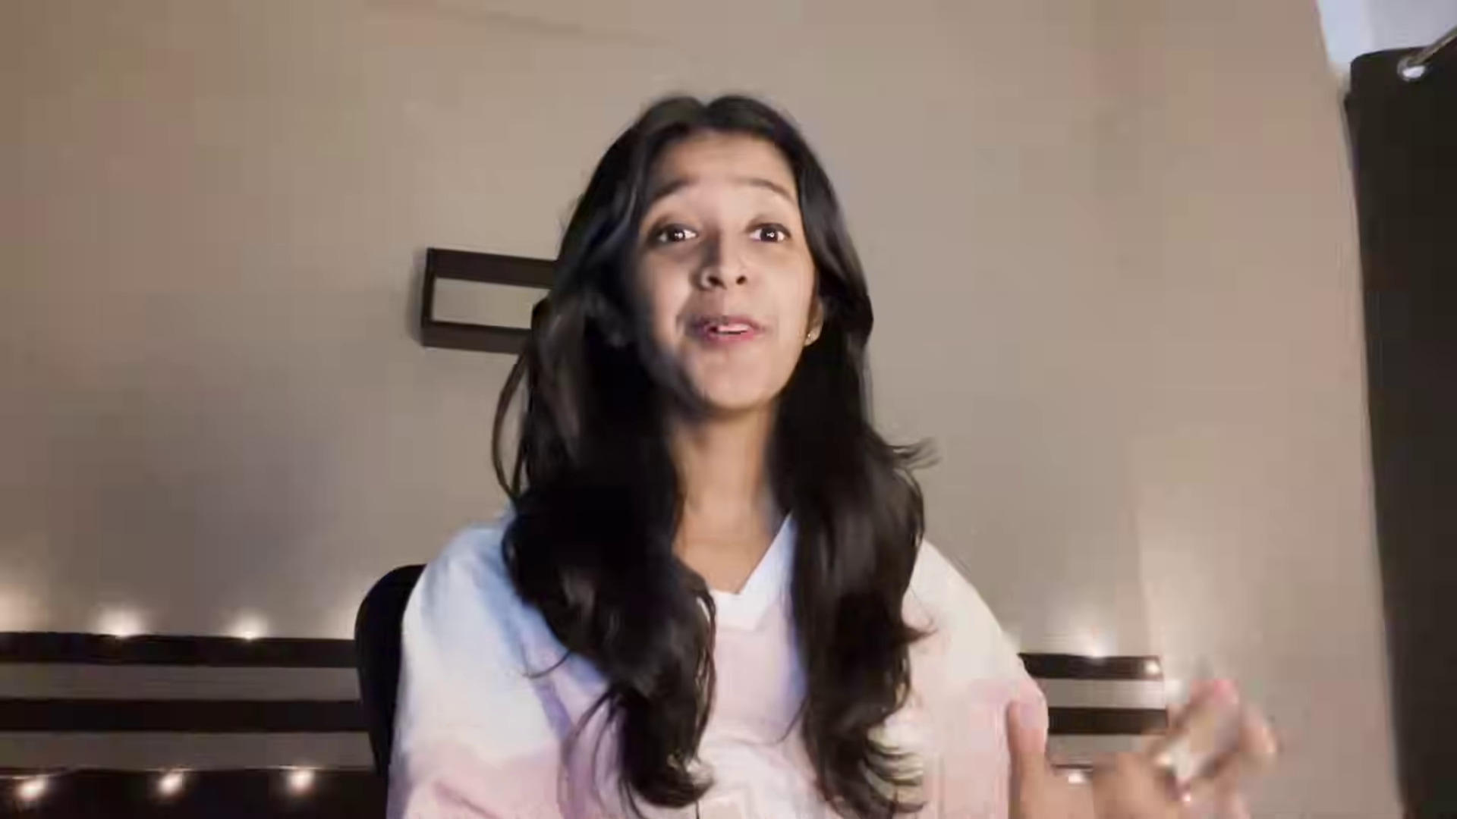